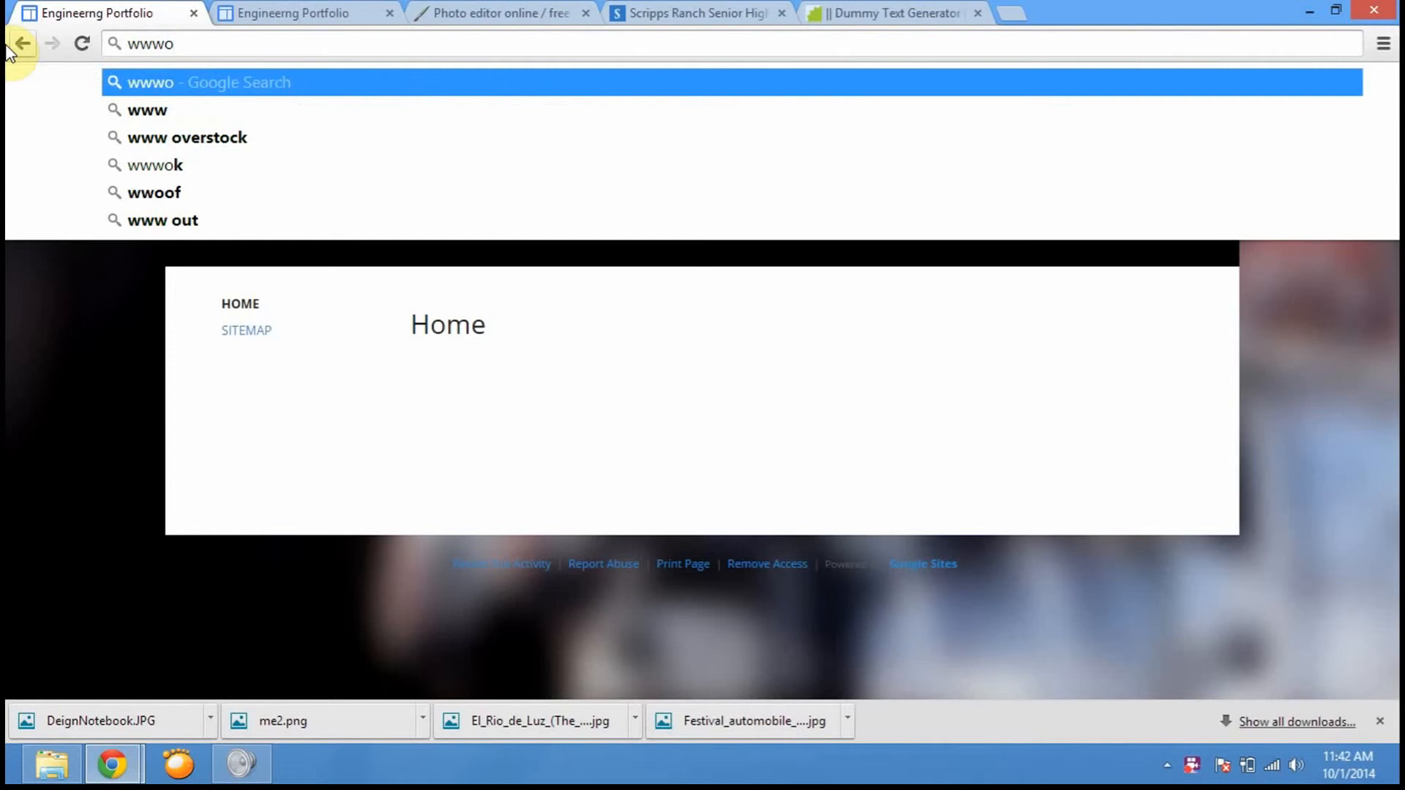
{"action": "key", "text": "BackSpace"}
{"action": "type", "text": ".google.com"}
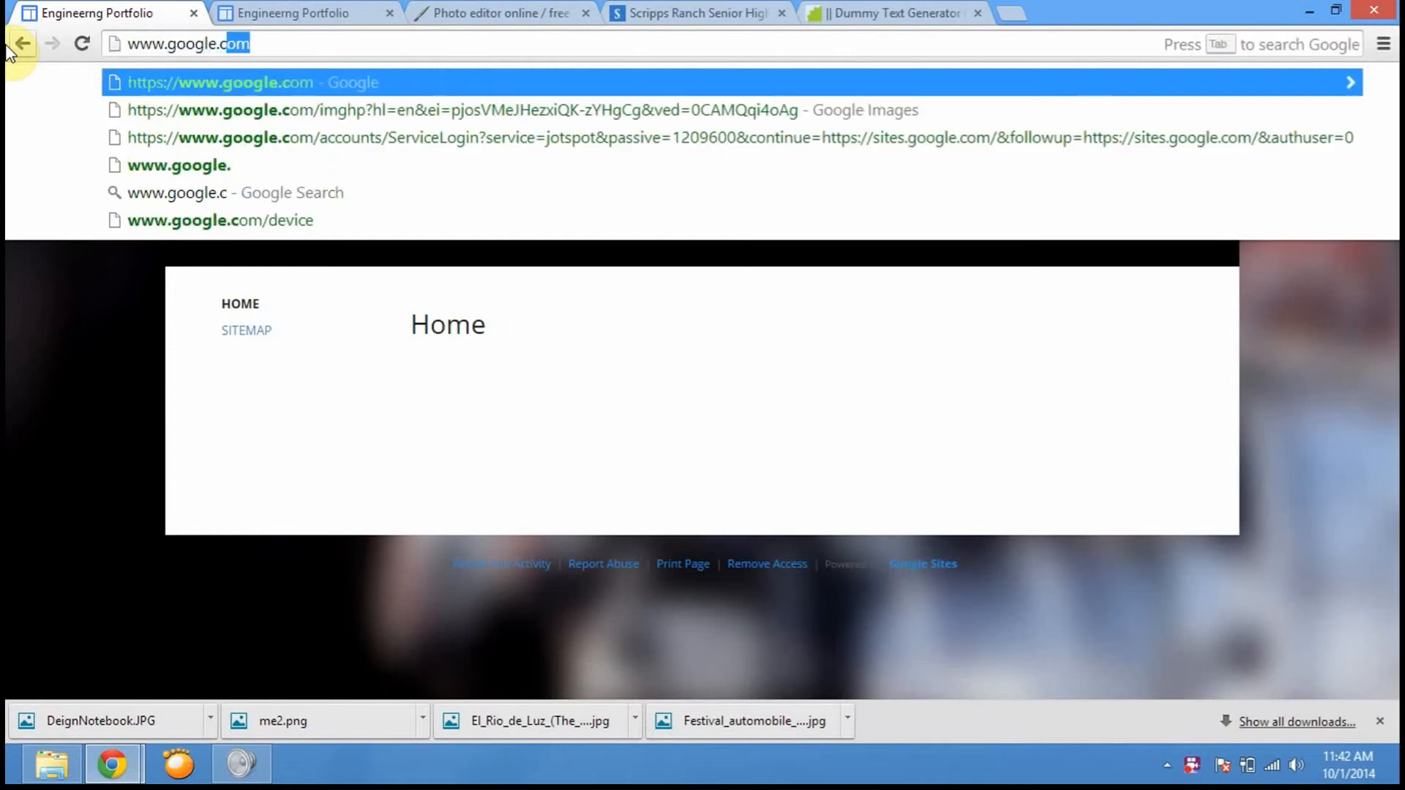
{"action": "key", "text": "Return"}
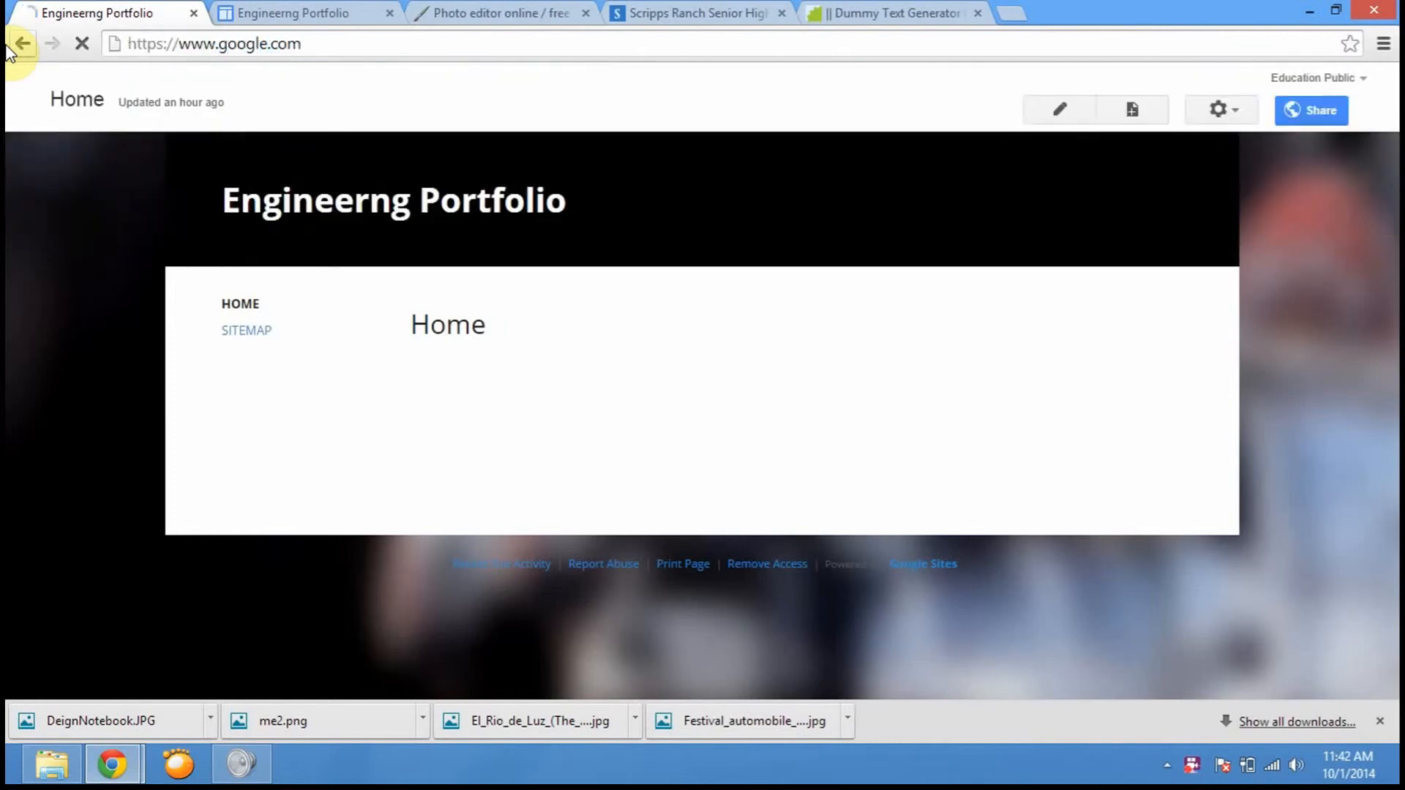
{"action": "type", "text": "sites"}
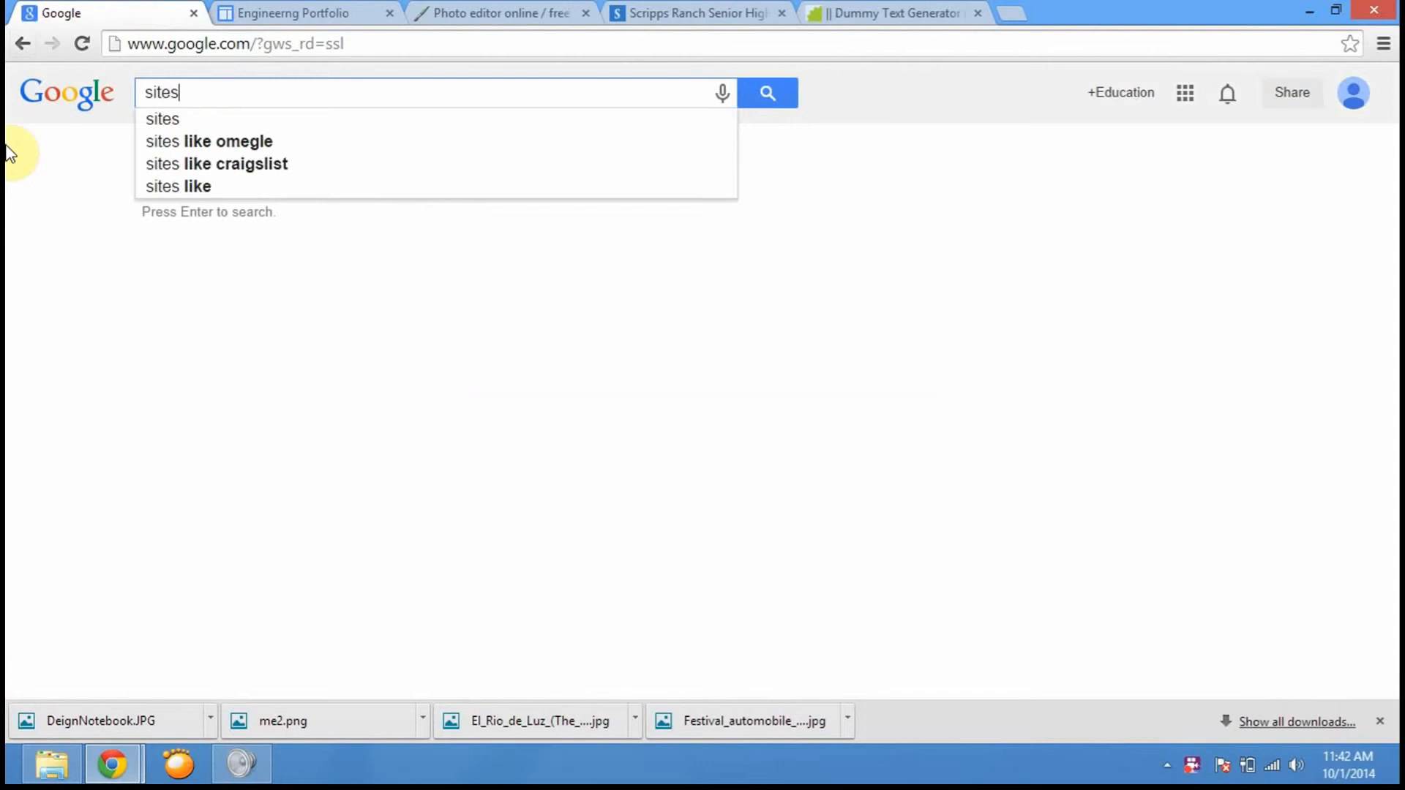
{"action": "key", "text": "Return"}
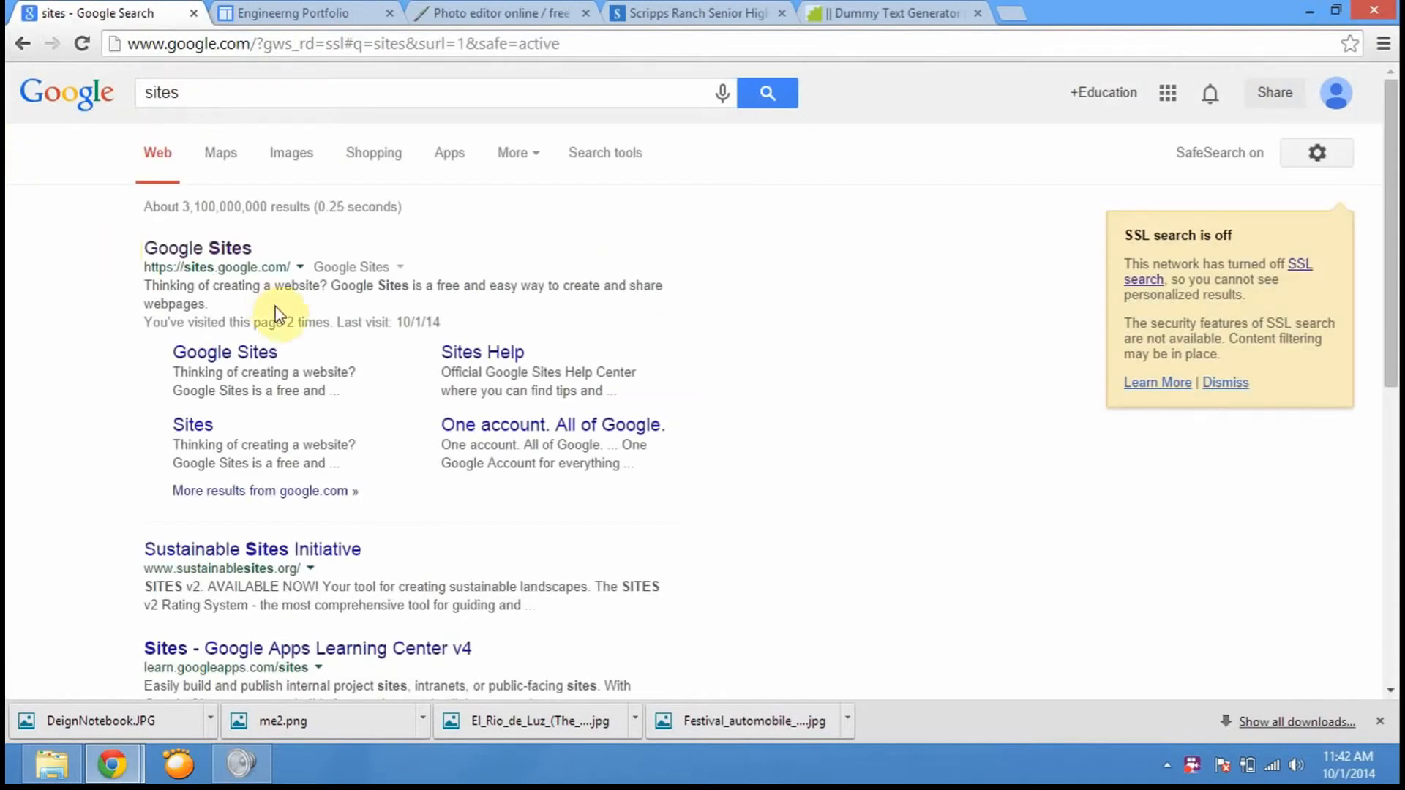
{"action": "left_click", "coordinate": [233, 249]}
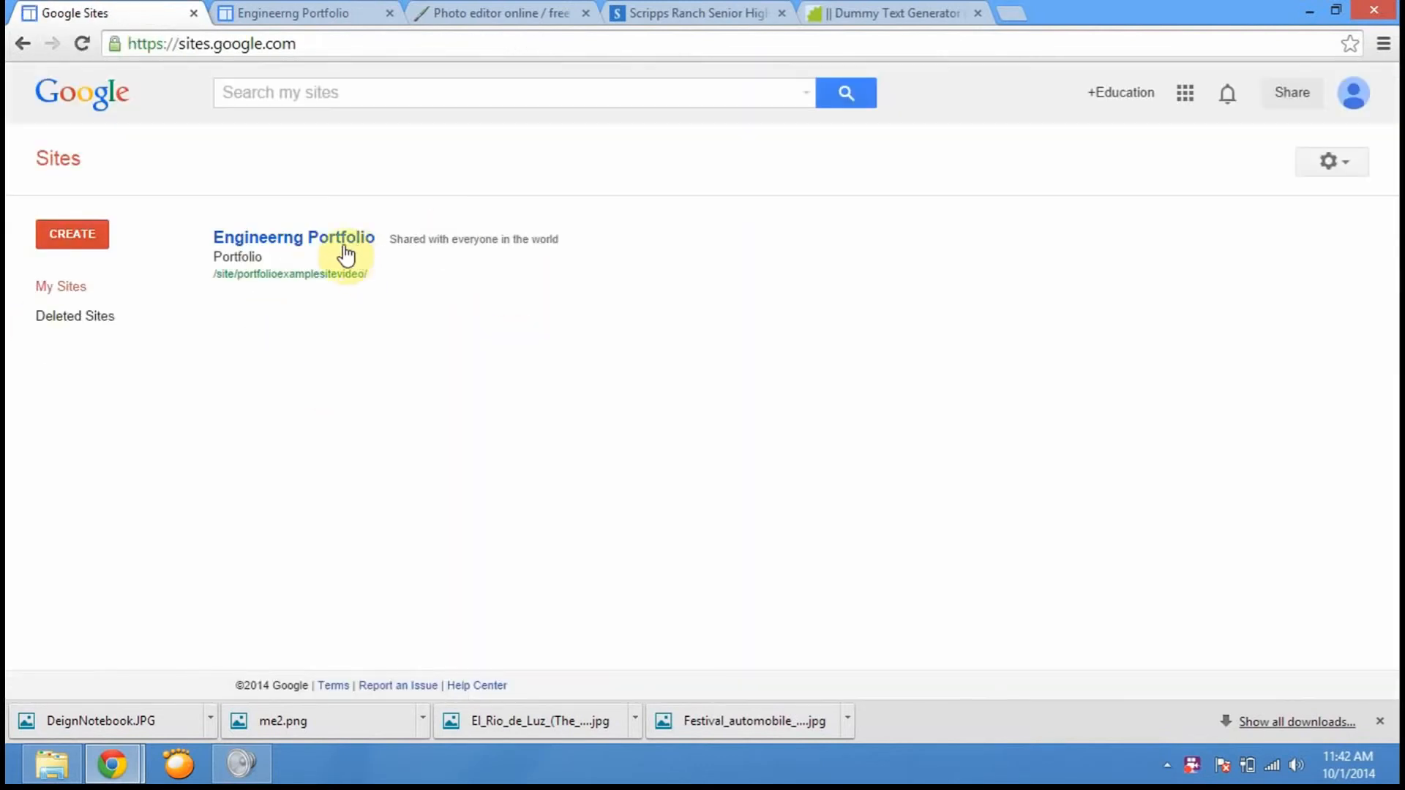
- Open the Engineerng Portfolio site, correct its site name to "Engineering Portfolio" in the site management settings, and save
{"action": "left_click", "coordinate": [339, 246]}
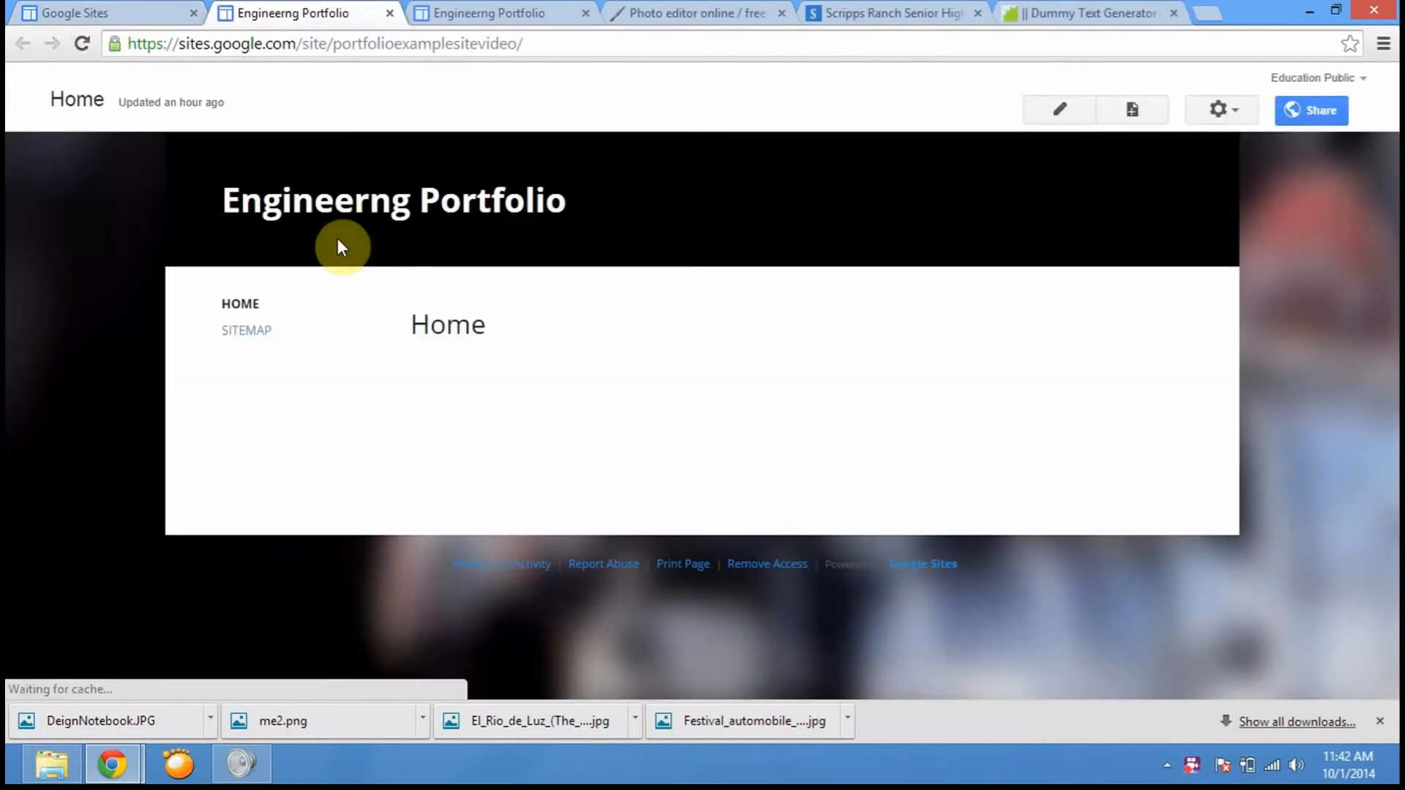
{"action": "left_click", "coordinate": [1238, 108]}
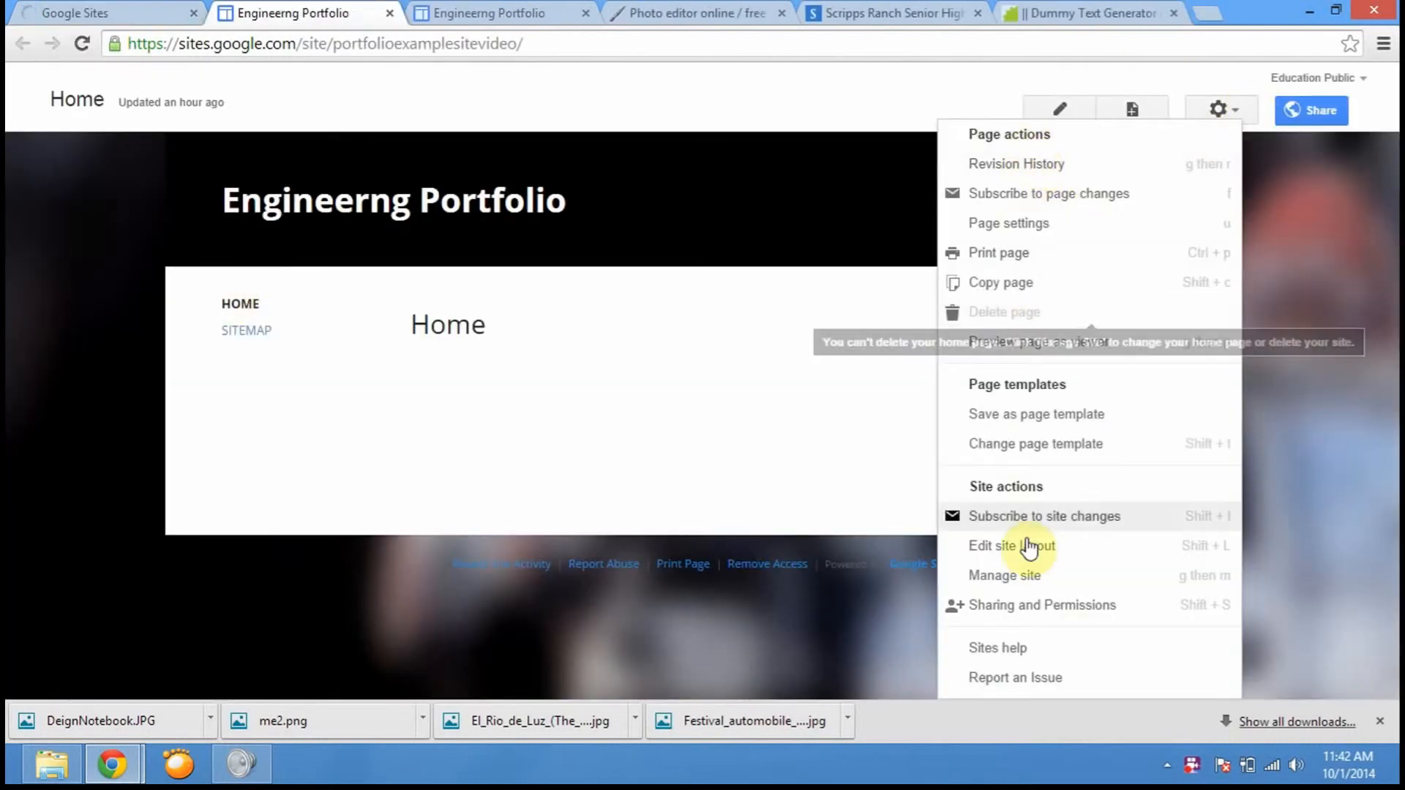
{"action": "left_click", "coordinate": [1062, 578]}
{"action": "left_click", "coordinate": [301, 264]}
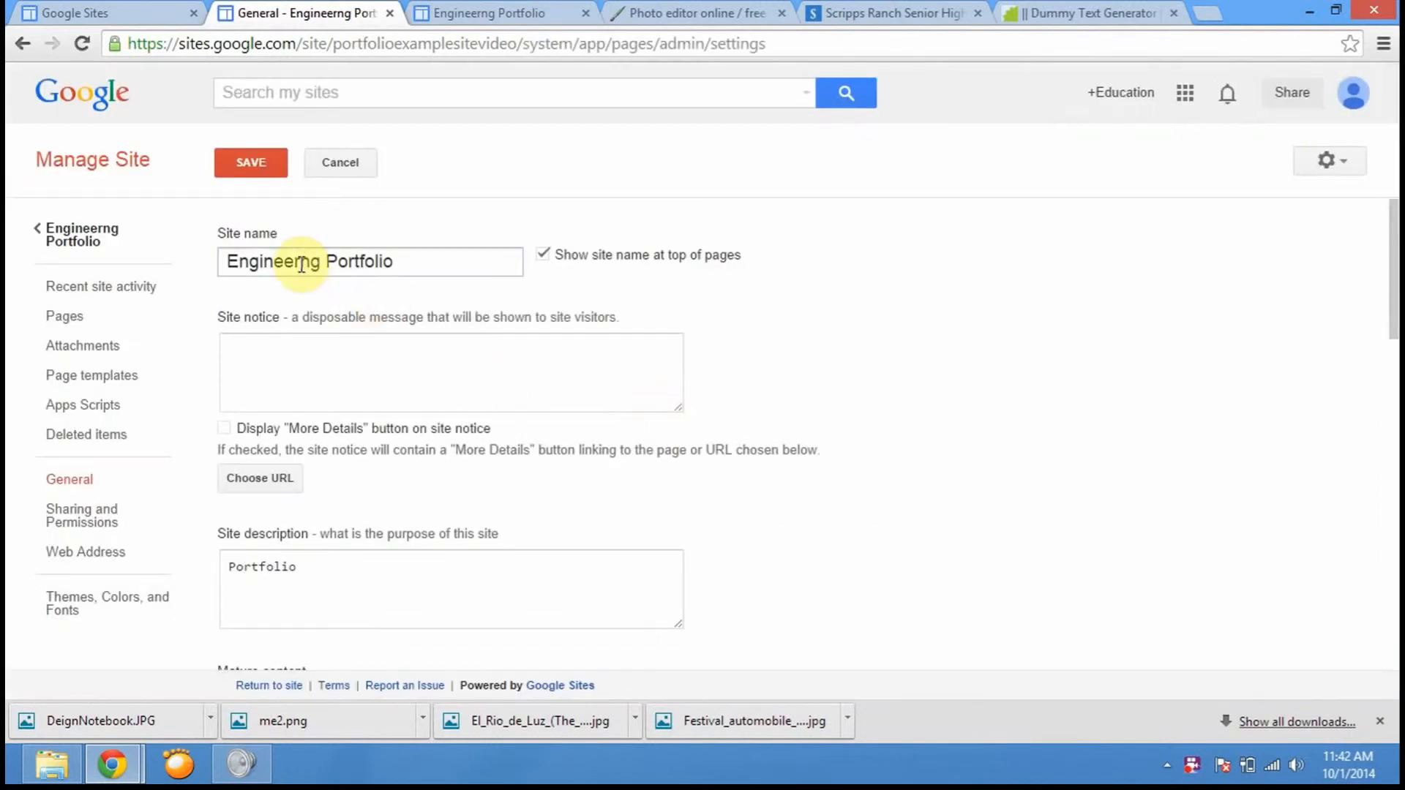
{"action": "type", "text": "i"}
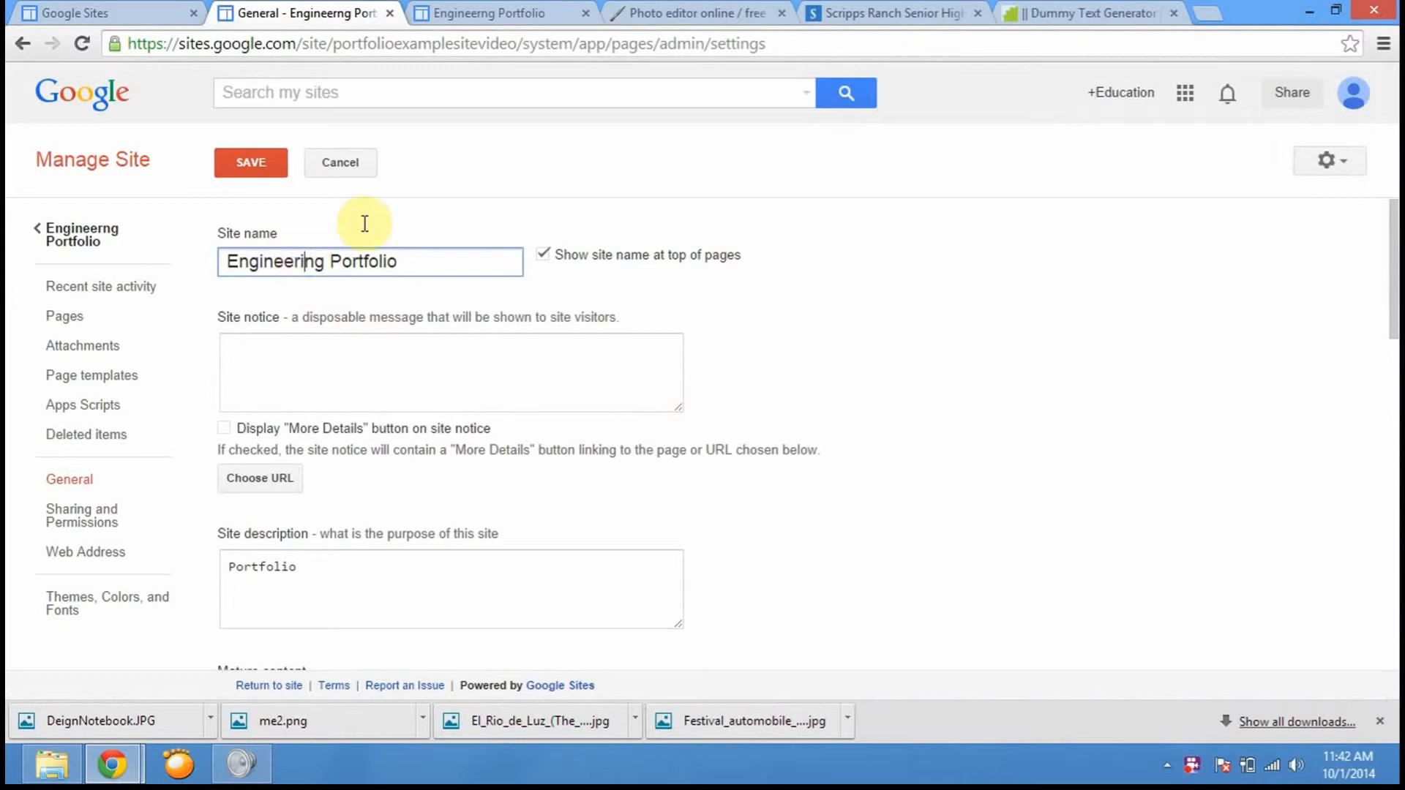
{"action": "left_click", "coordinate": [253, 163]}
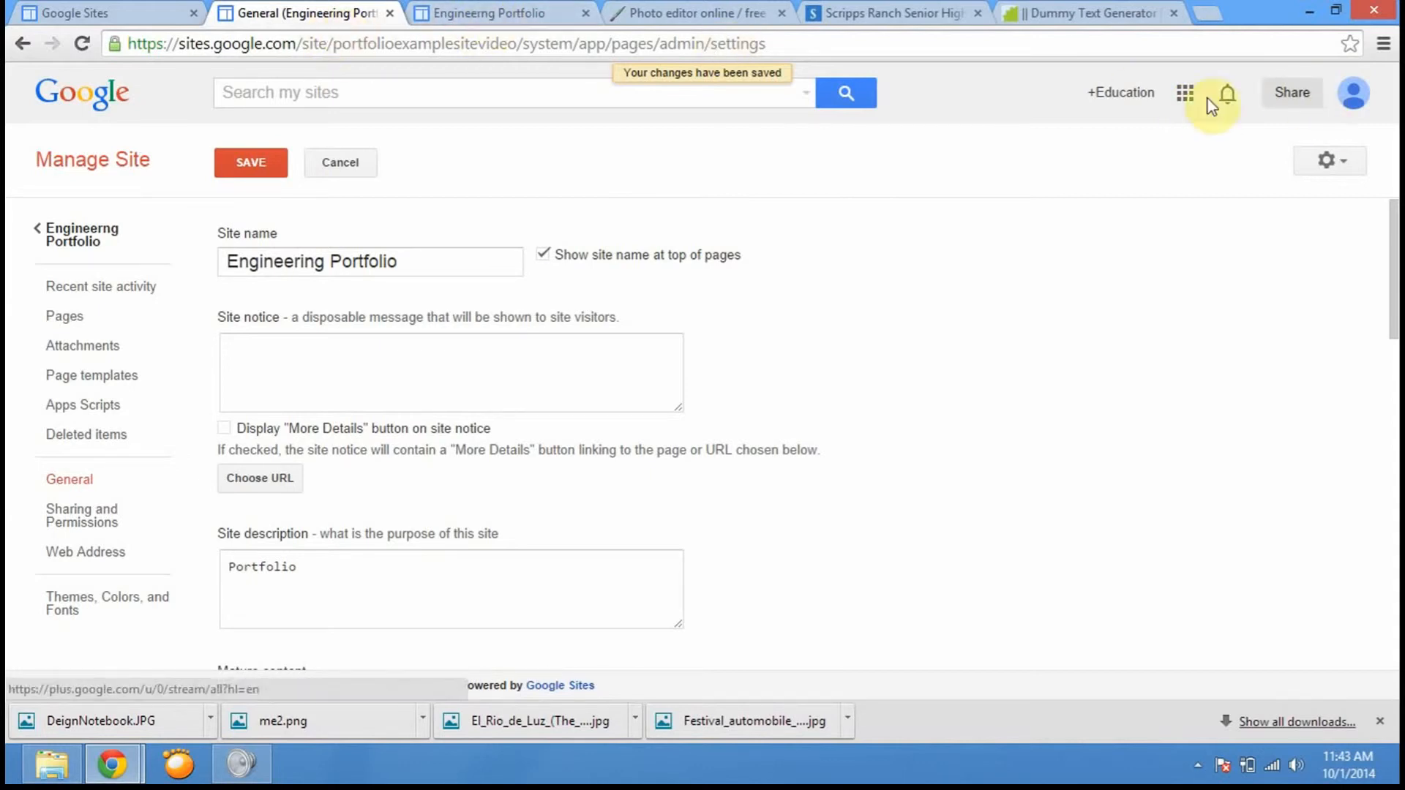
- Open Google Drive in a new browser tab and switch to it
{"action": "left_click", "coordinate": [1186, 94]}
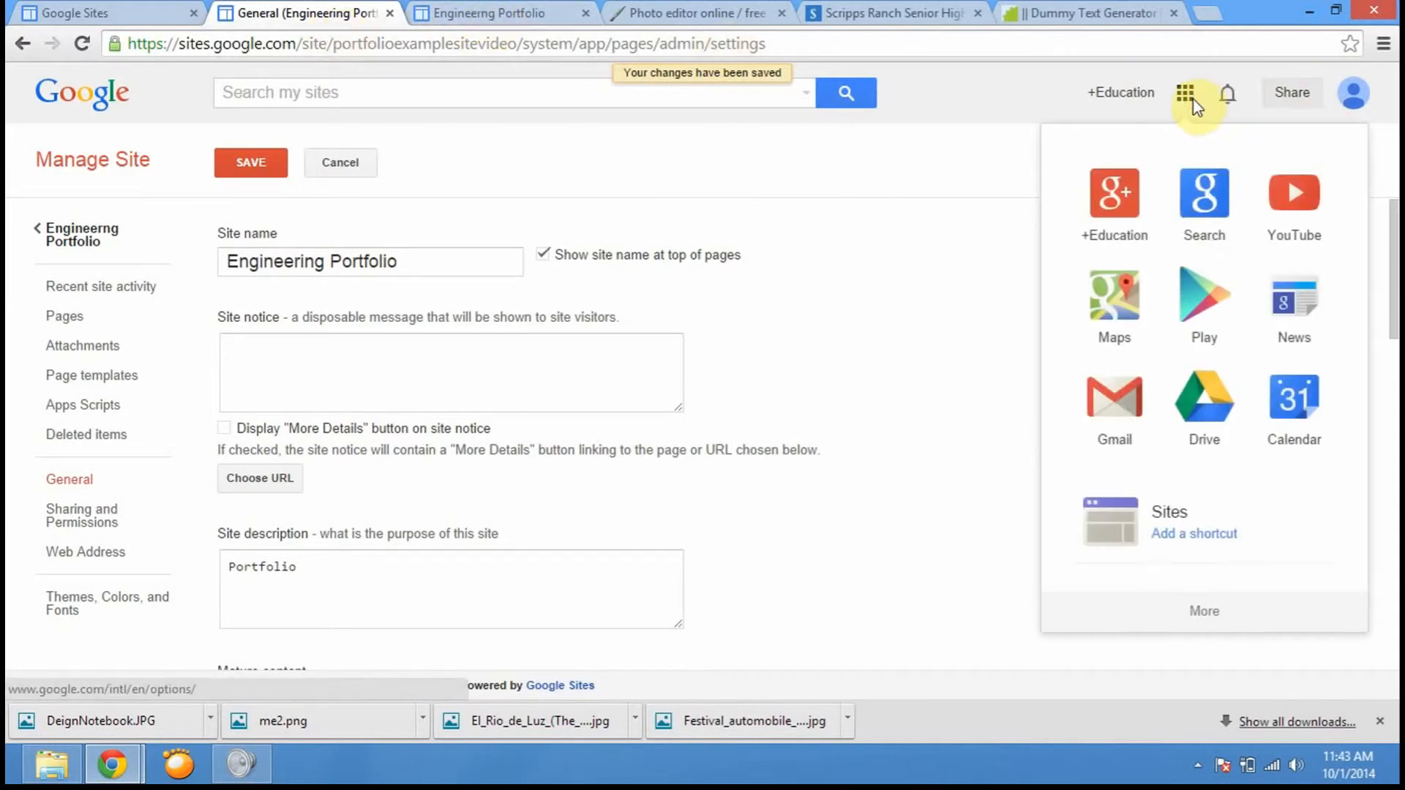
{"action": "right_click", "coordinate": [1233, 394]}
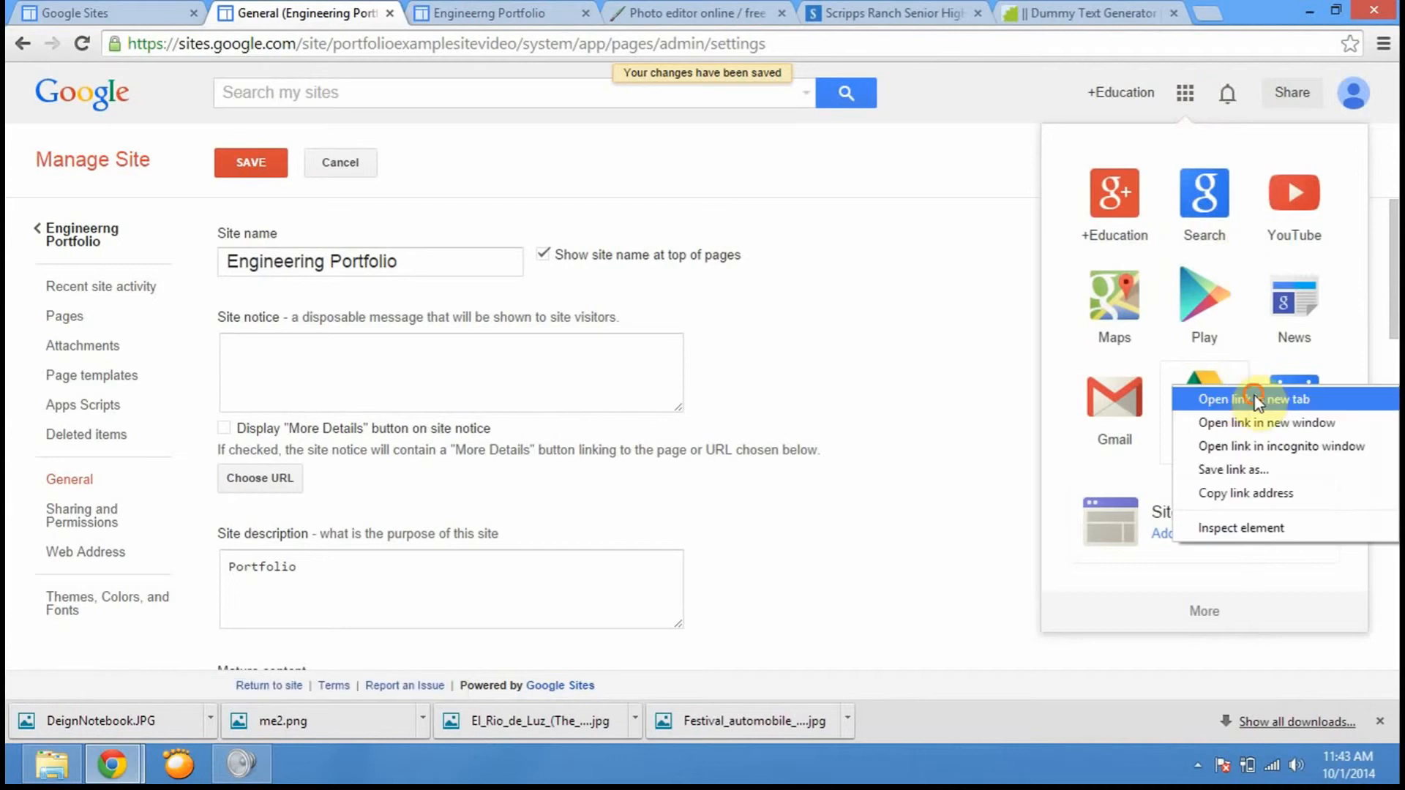
{"action": "left_click", "coordinate": [1253, 401]}
{"action": "left_click", "coordinate": [408, 14]}
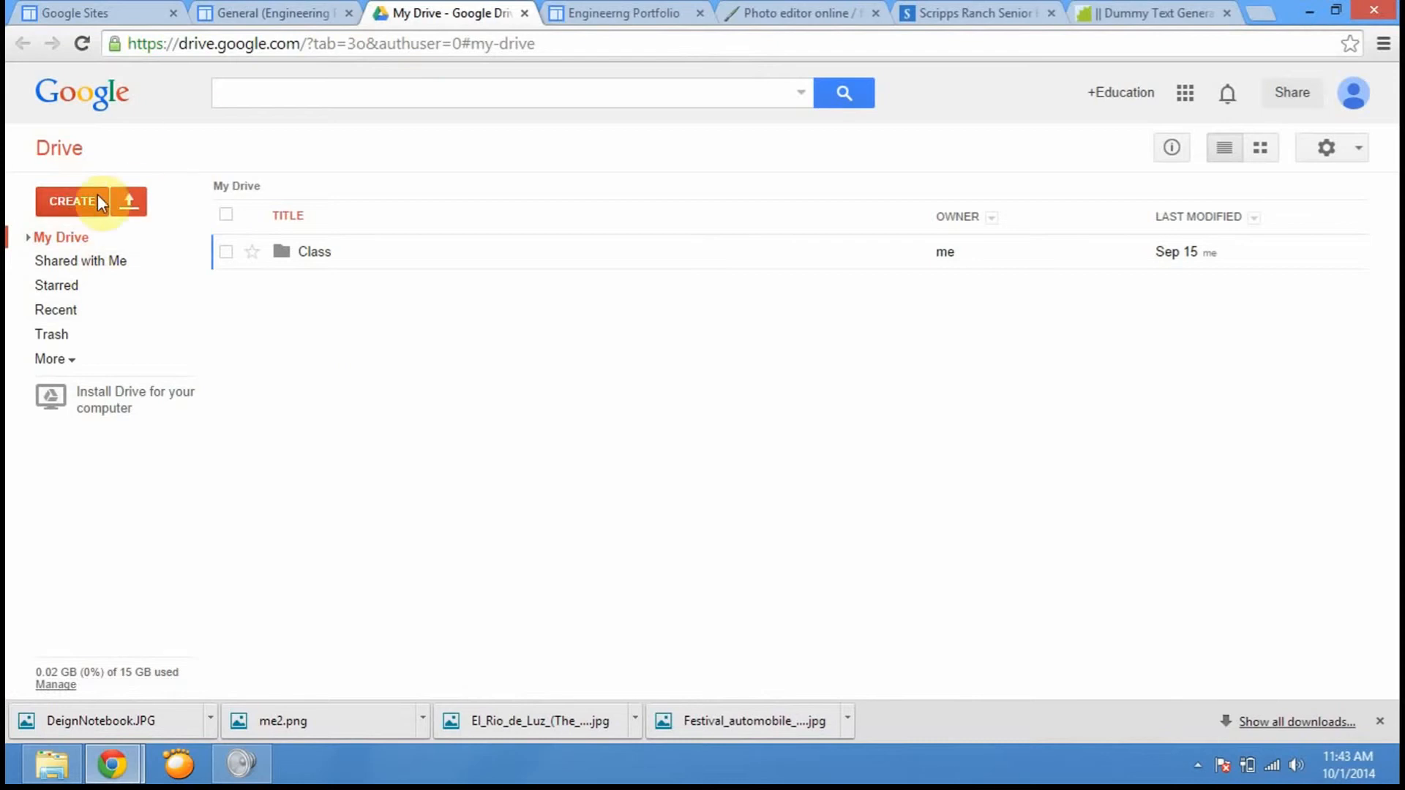
- Create a new folder named "Portfolio Engineering" in My Drive
{"action": "left_click", "coordinate": [66, 202]}
{"action": "left_click", "coordinate": [116, 247]}
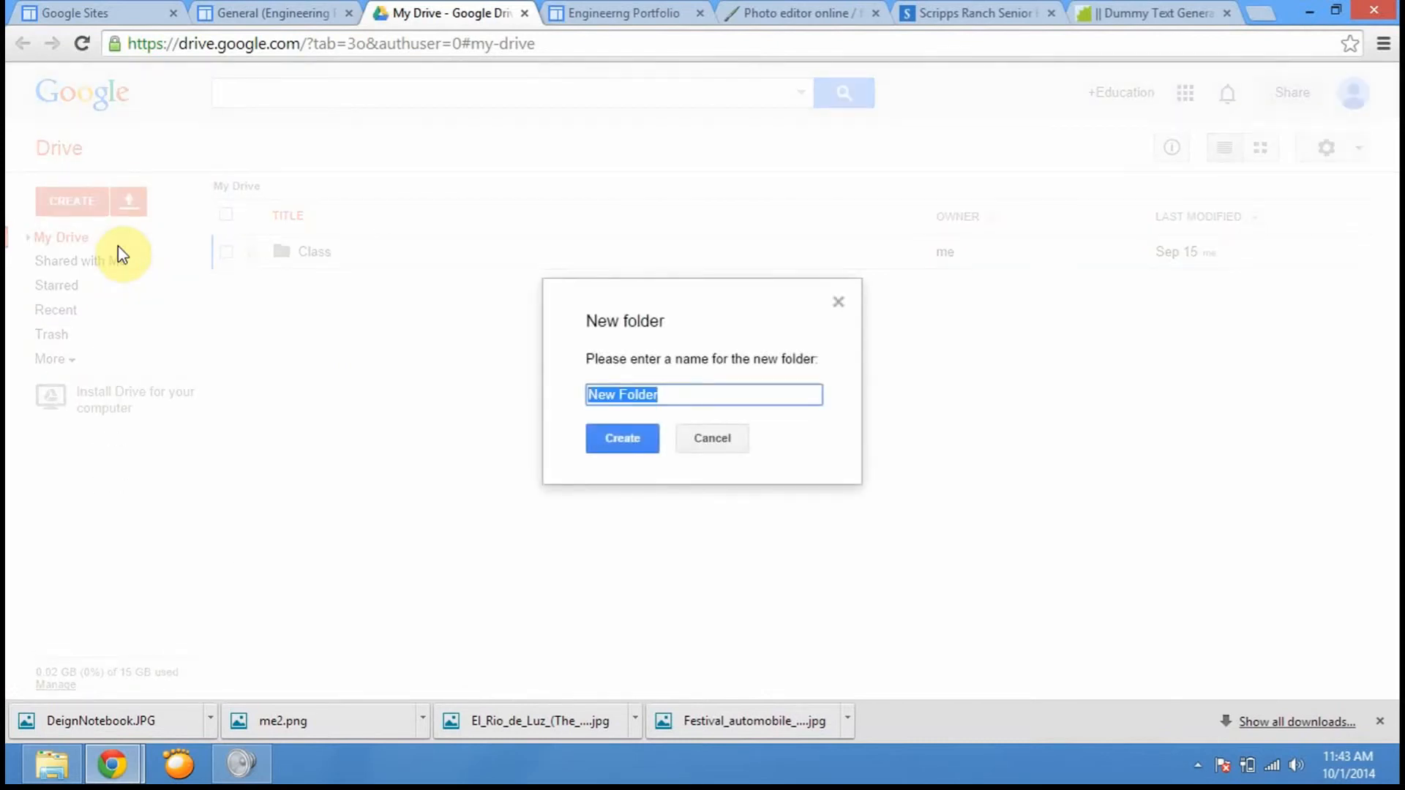
{"action": "type", "text": "Portfolio Engineering"}
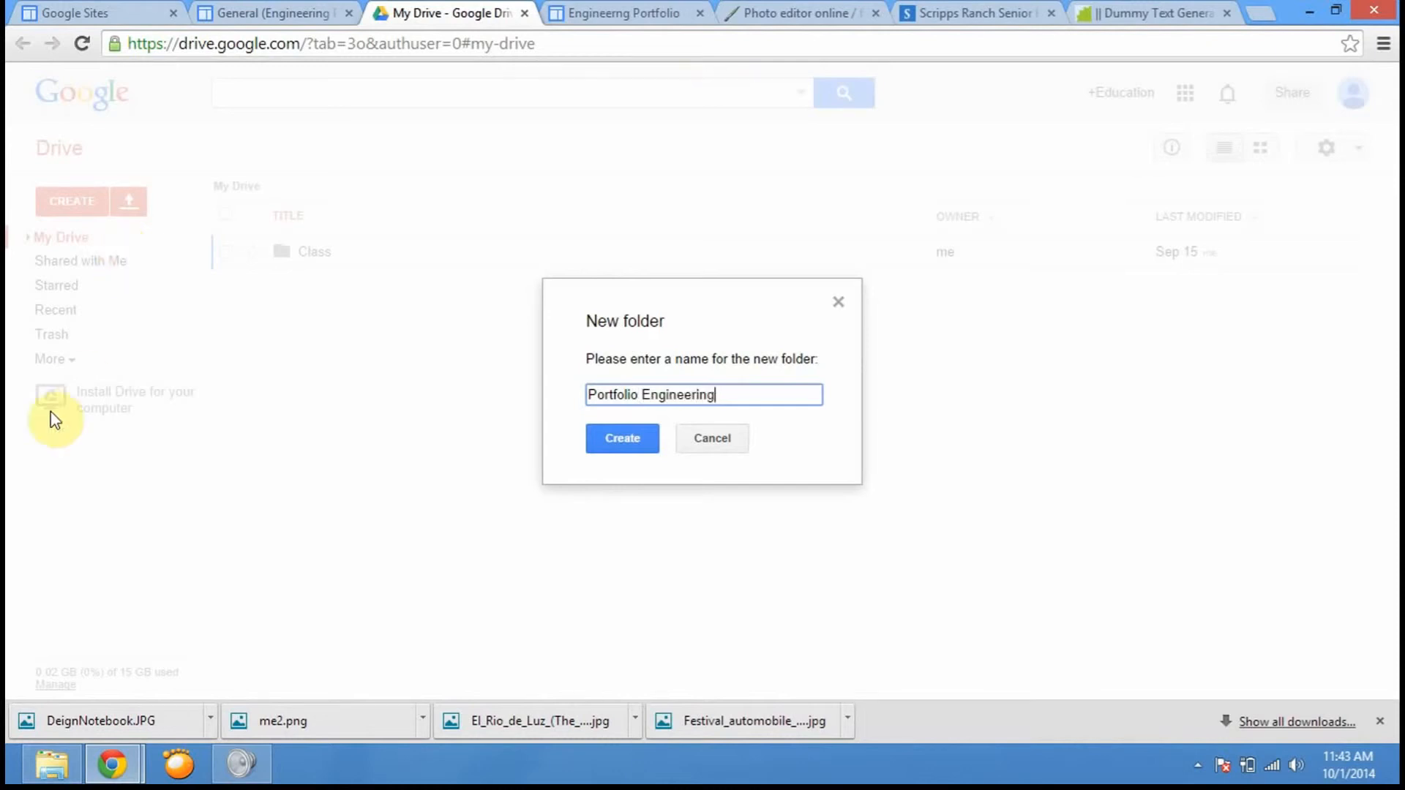
{"action": "left_click", "coordinate": [626, 437]}
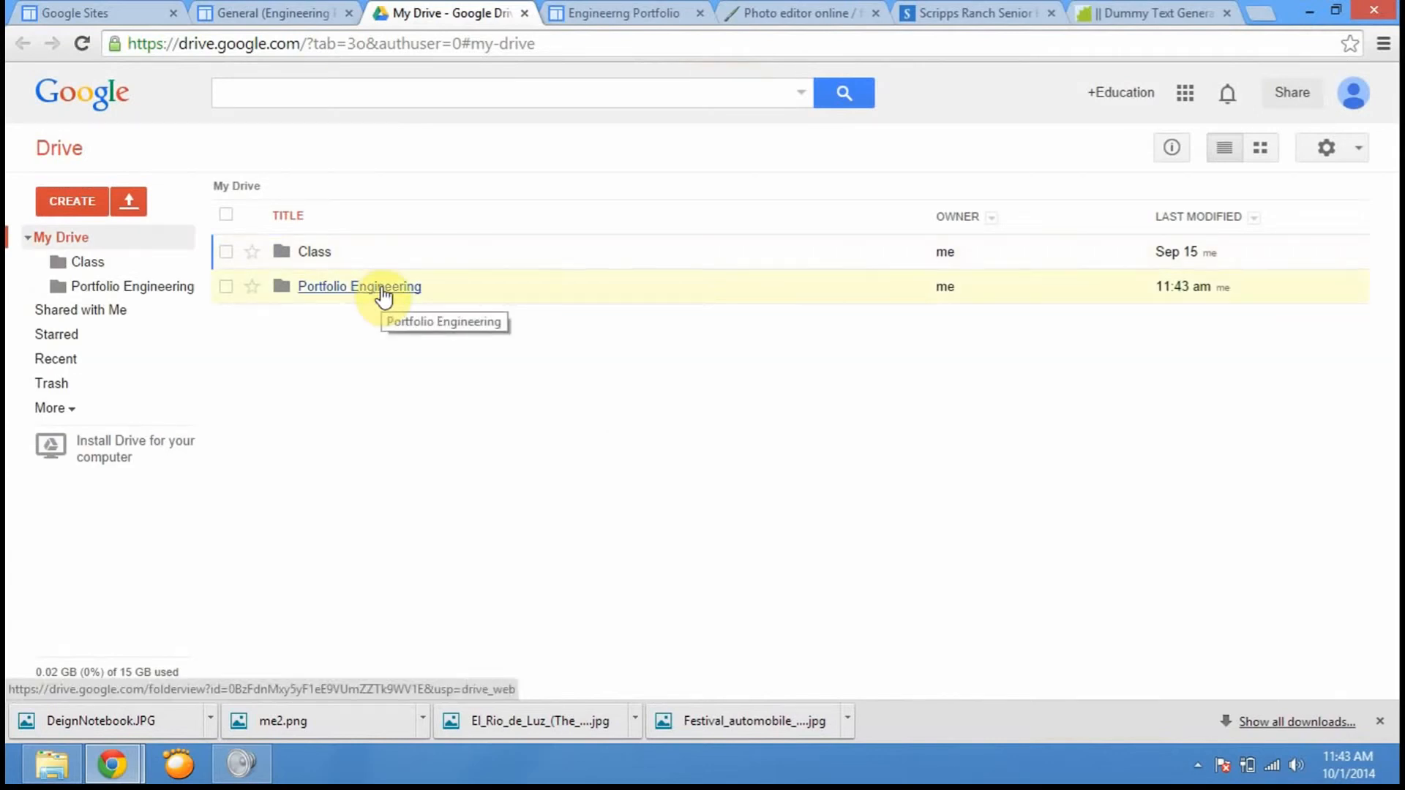
- Return to the Google Sites list and open the portfolio site's home page
{"action": "left_click", "coordinate": [44, 13]}
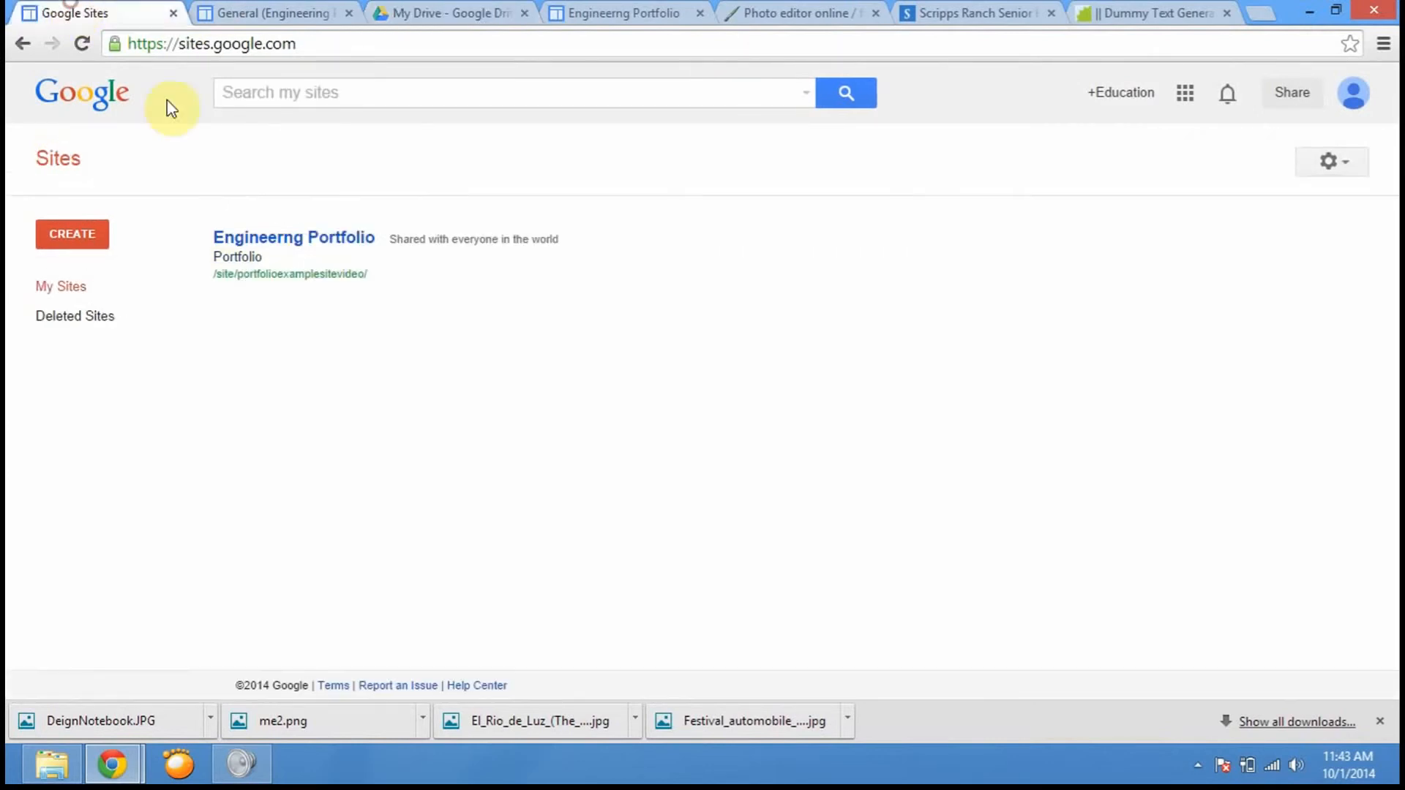
{"action": "left_click", "coordinate": [331, 225]}
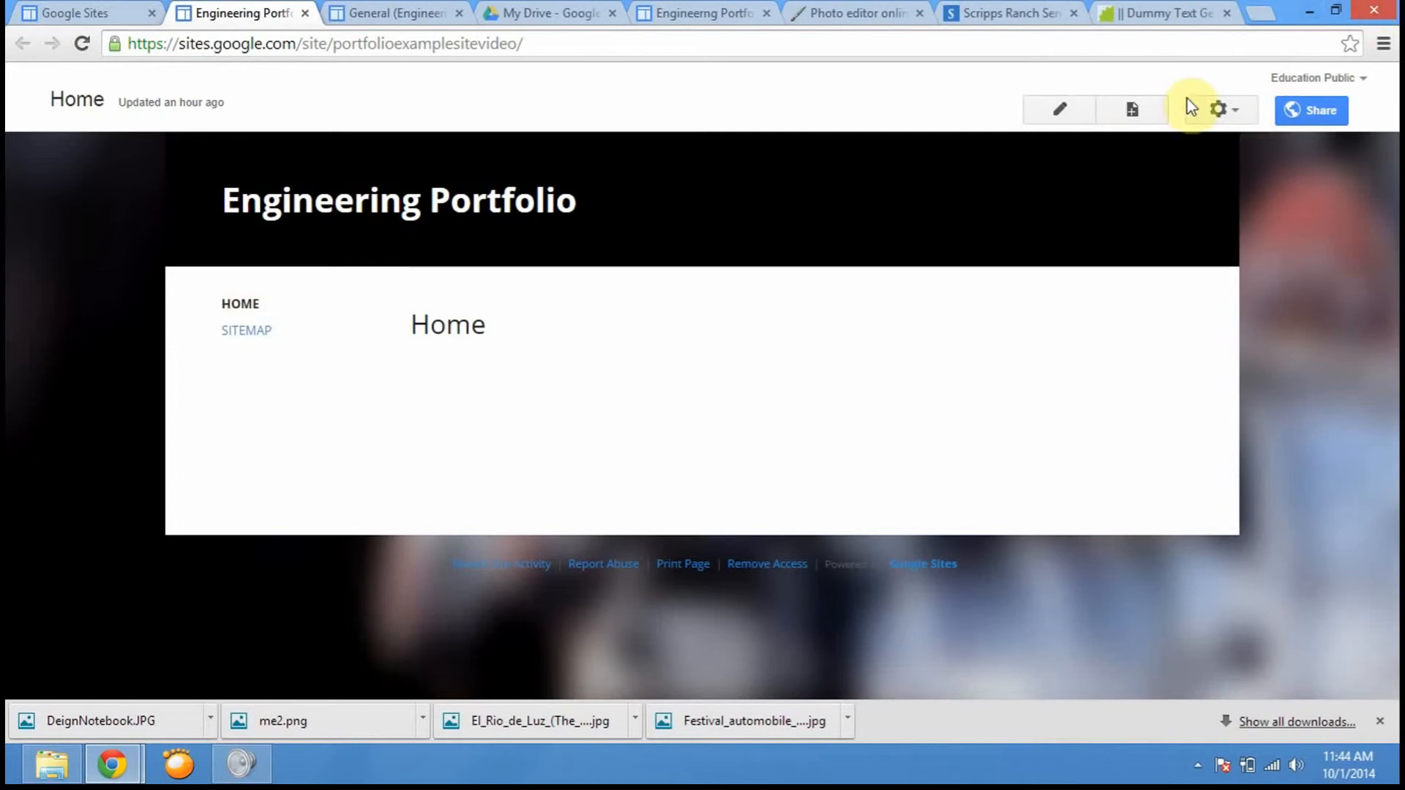
{"action": "left_click", "coordinate": [1230, 112]}
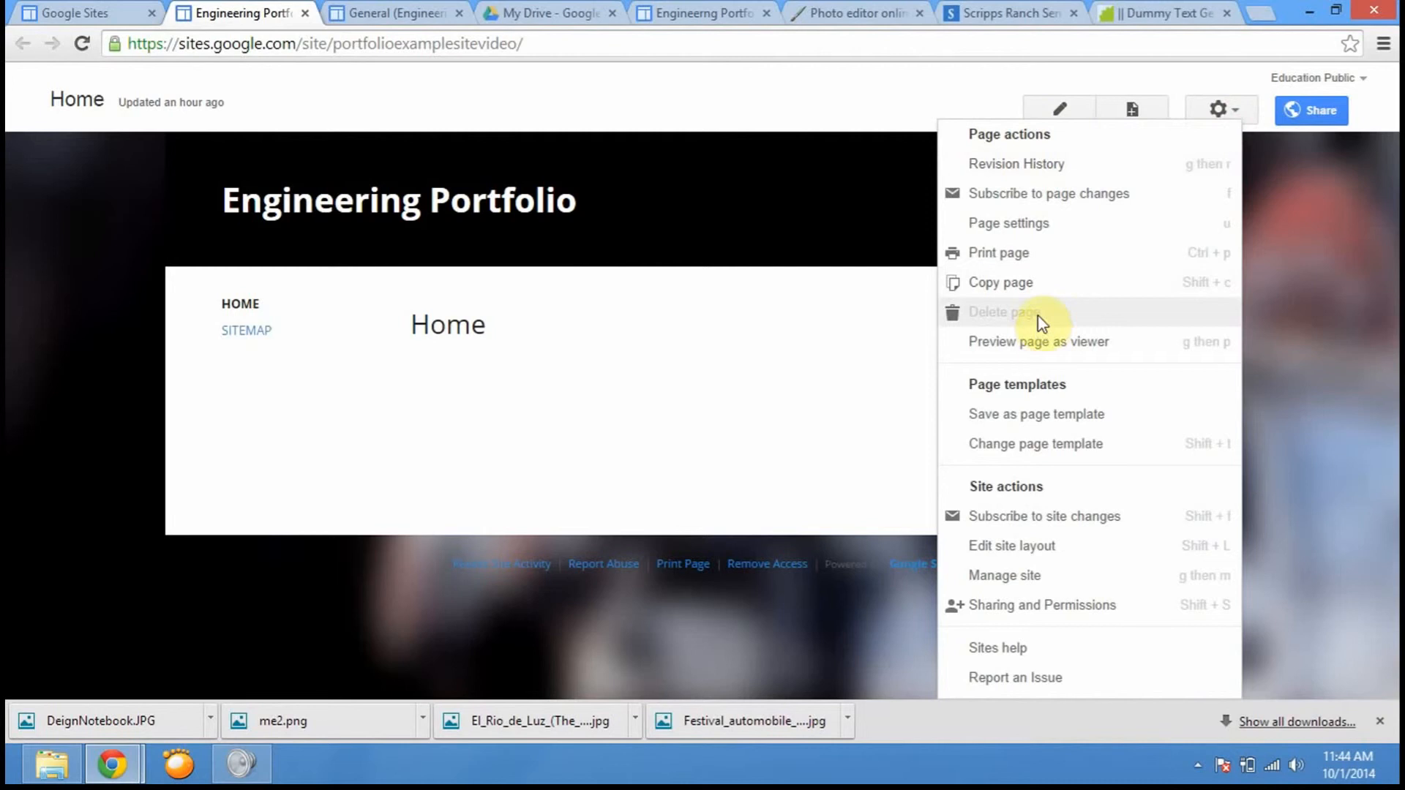
{"action": "left_click", "coordinate": [959, 97]}
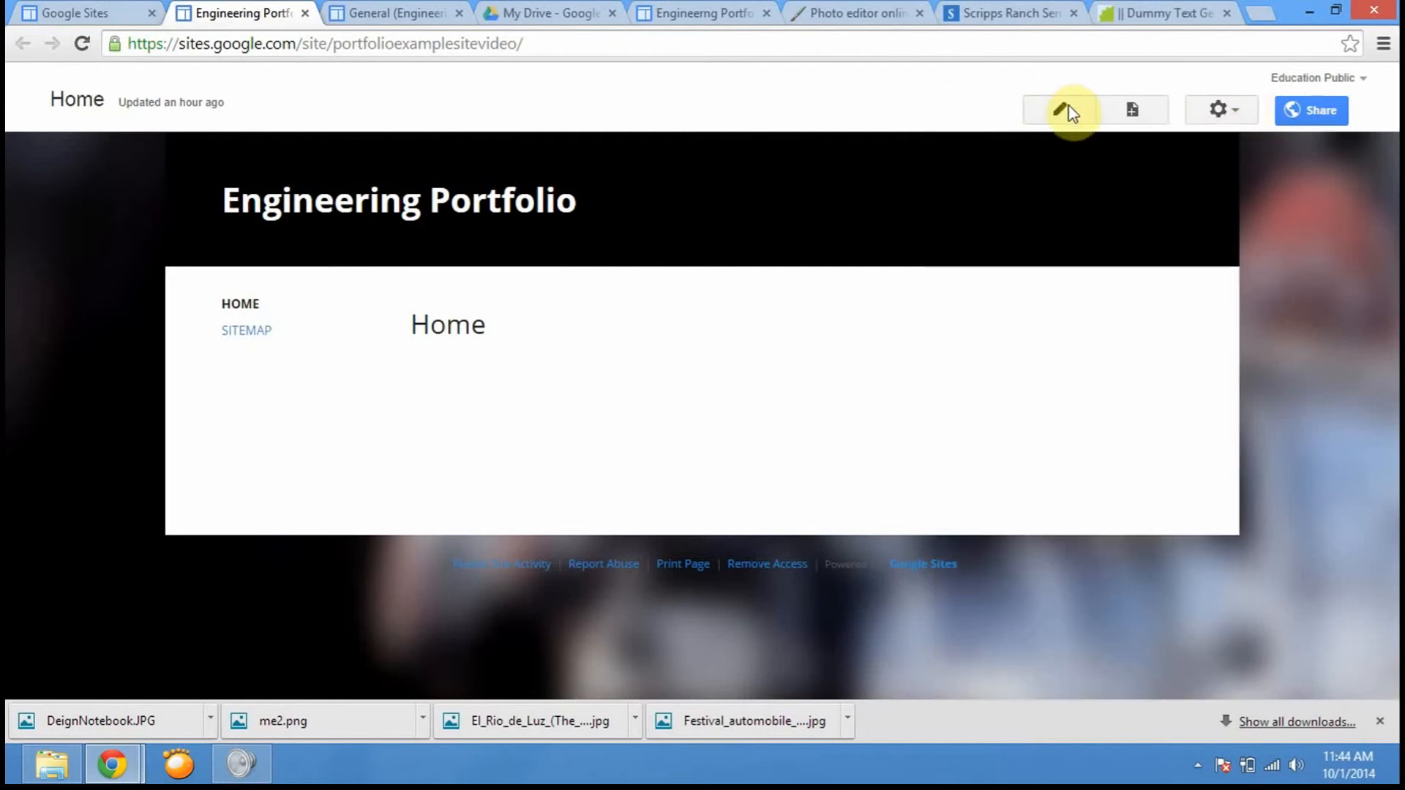
- Change the Home page's title to "Introduction" and save the page
{"action": "left_click", "coordinate": [1061, 110]}
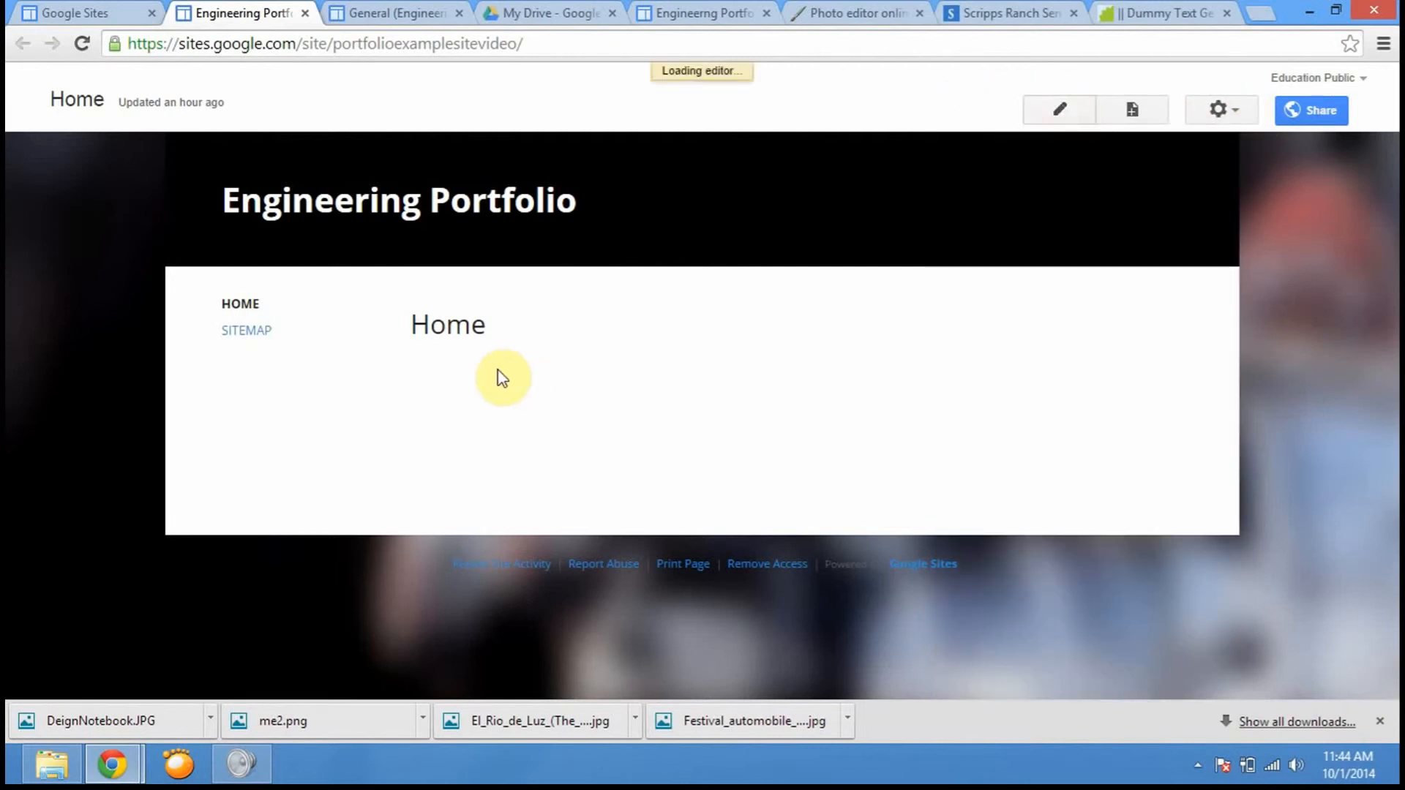
{"action": "left_click_drag", "start_coordinate": [543, 379], "coordinate": [232, 397]}
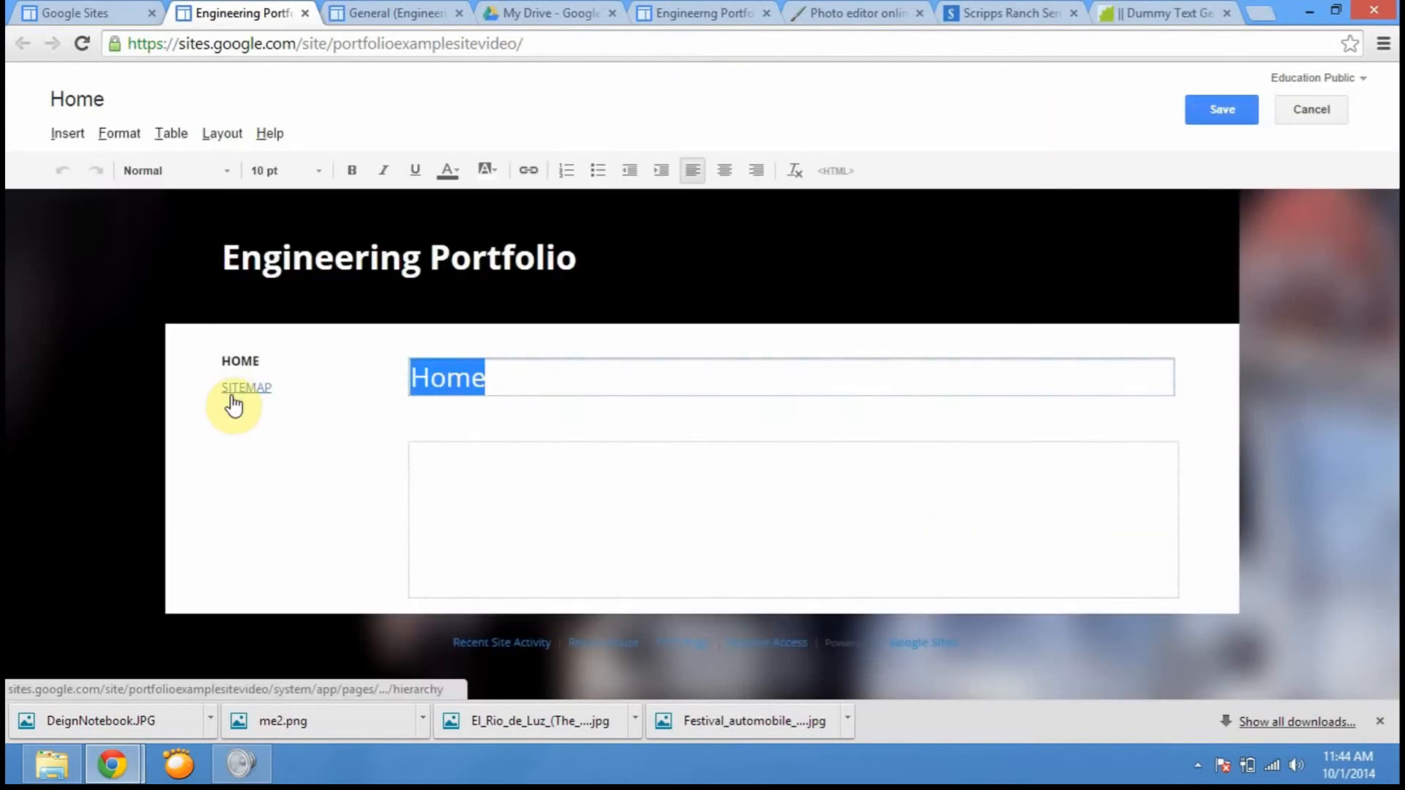
{"action": "type", "text": "Introdu"}
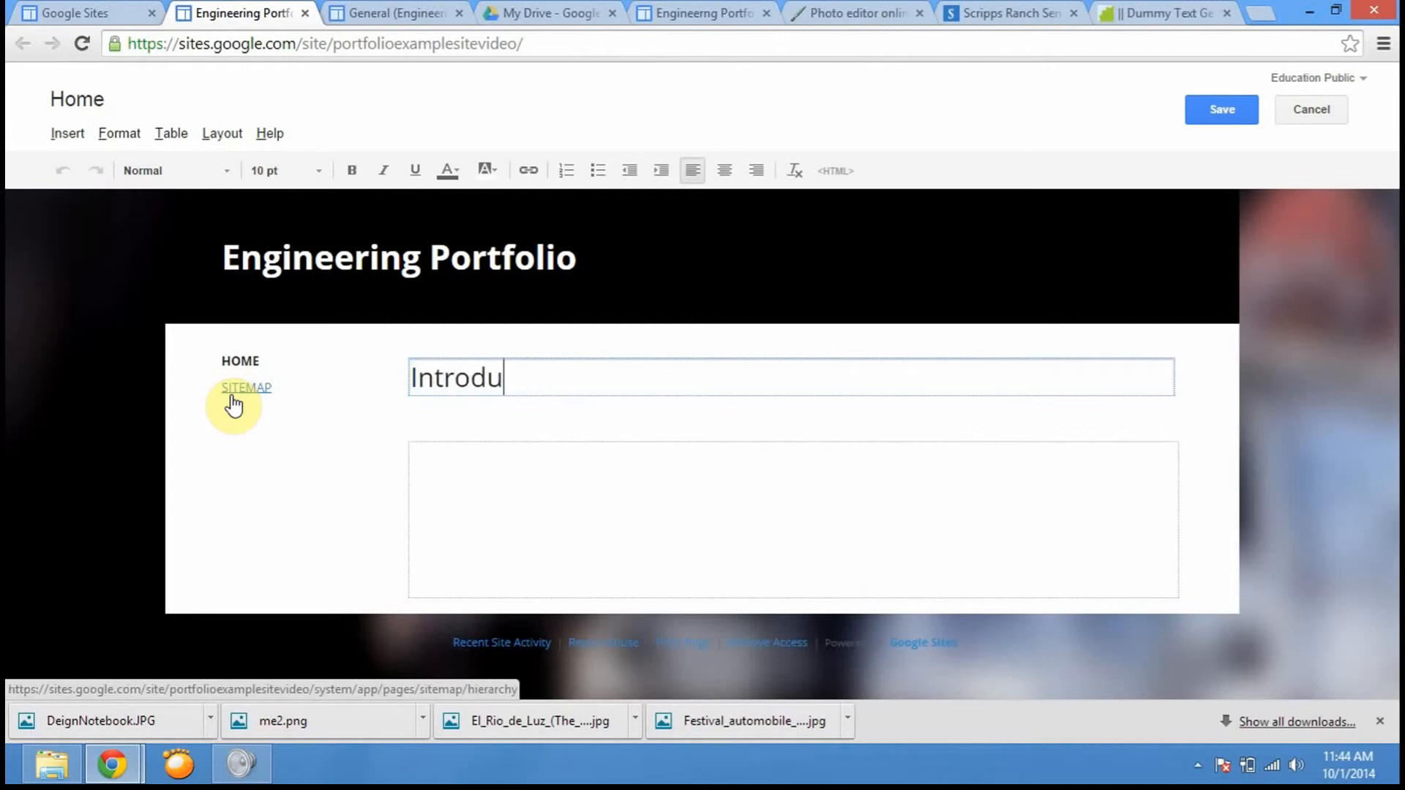
{"action": "type", "text": "ction"}
{"action": "left_click", "coordinate": [739, 533]}
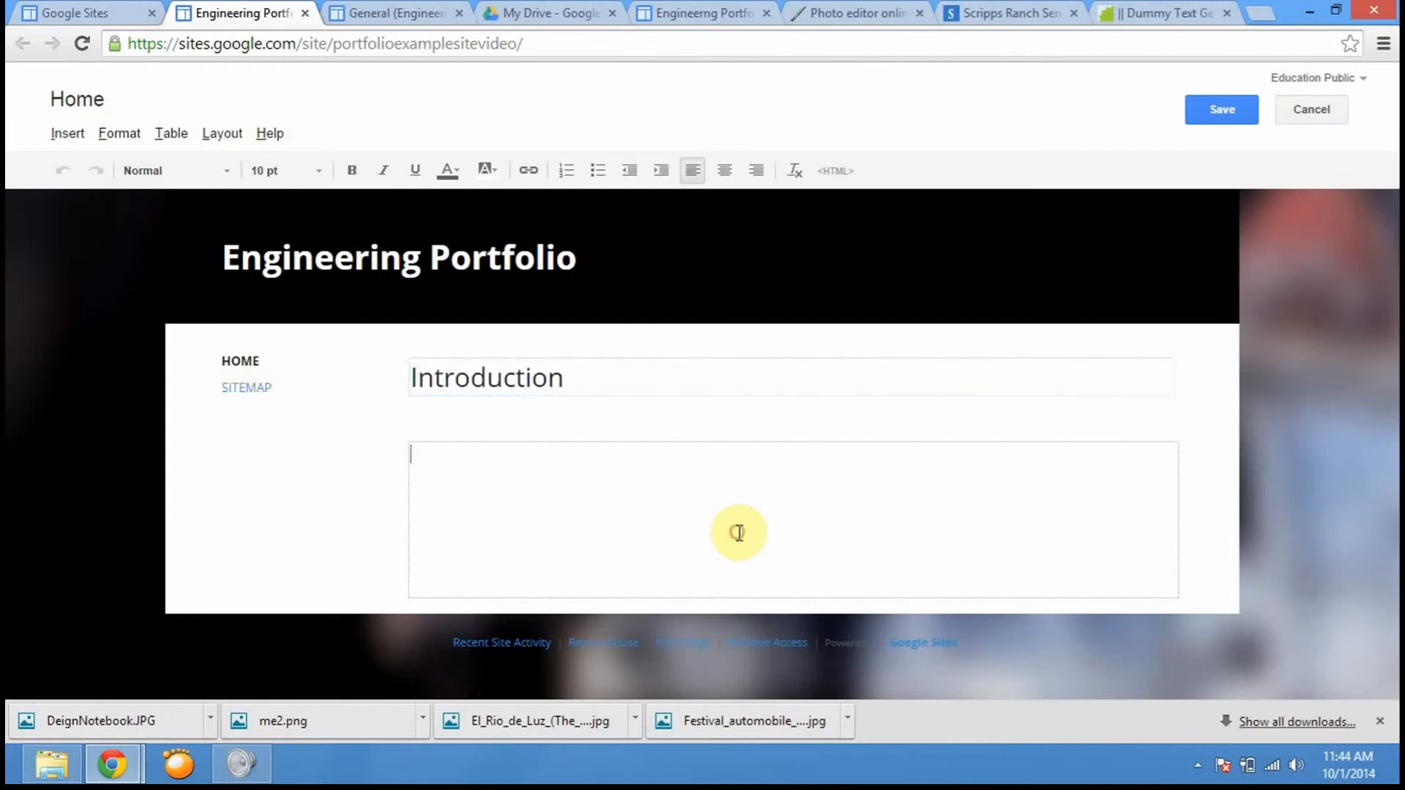
{"action": "left_click", "coordinate": [1243, 106]}
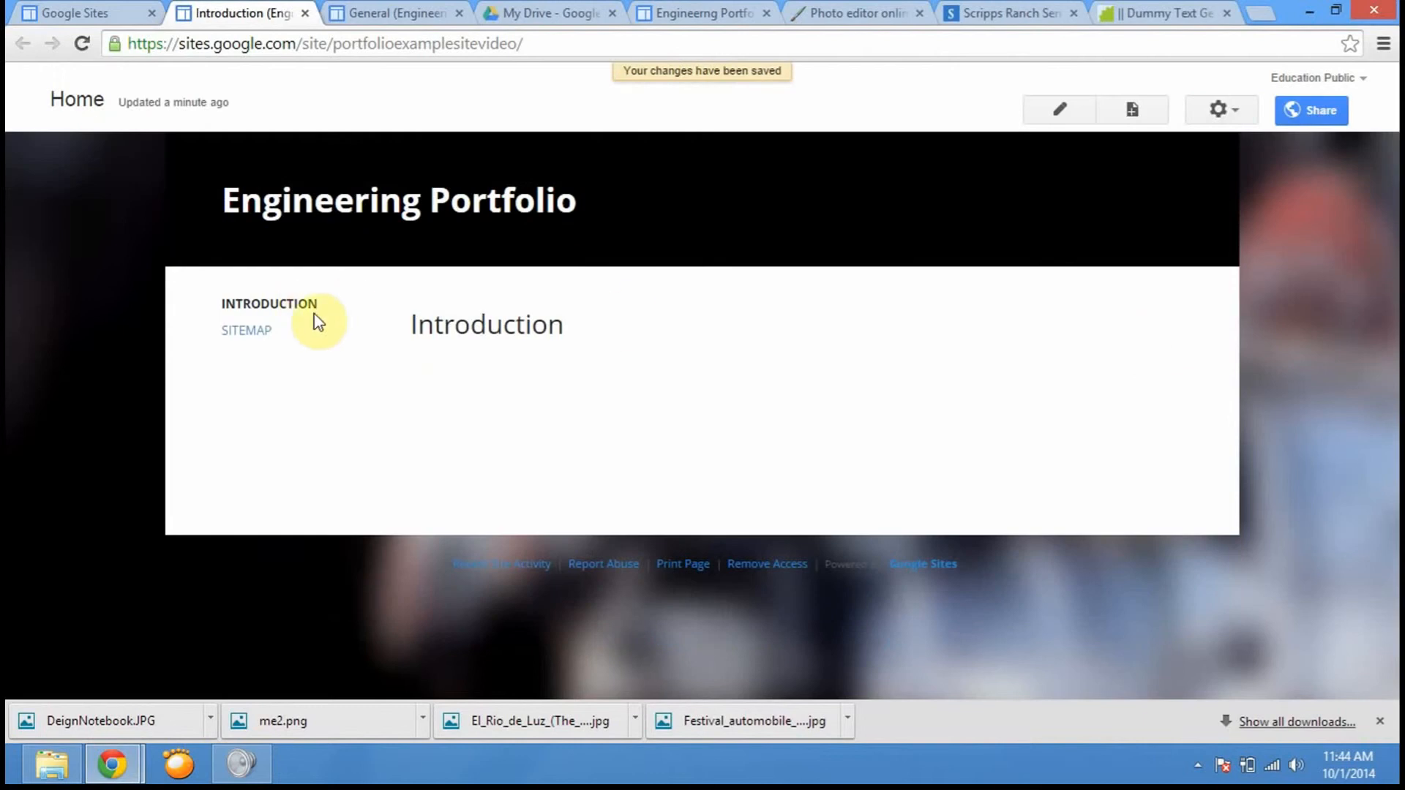
{"action": "left_click_drag", "start_coordinate": [565, 323], "coordinate": [219, 302]}
{"action": "left_click", "coordinate": [532, 324]}
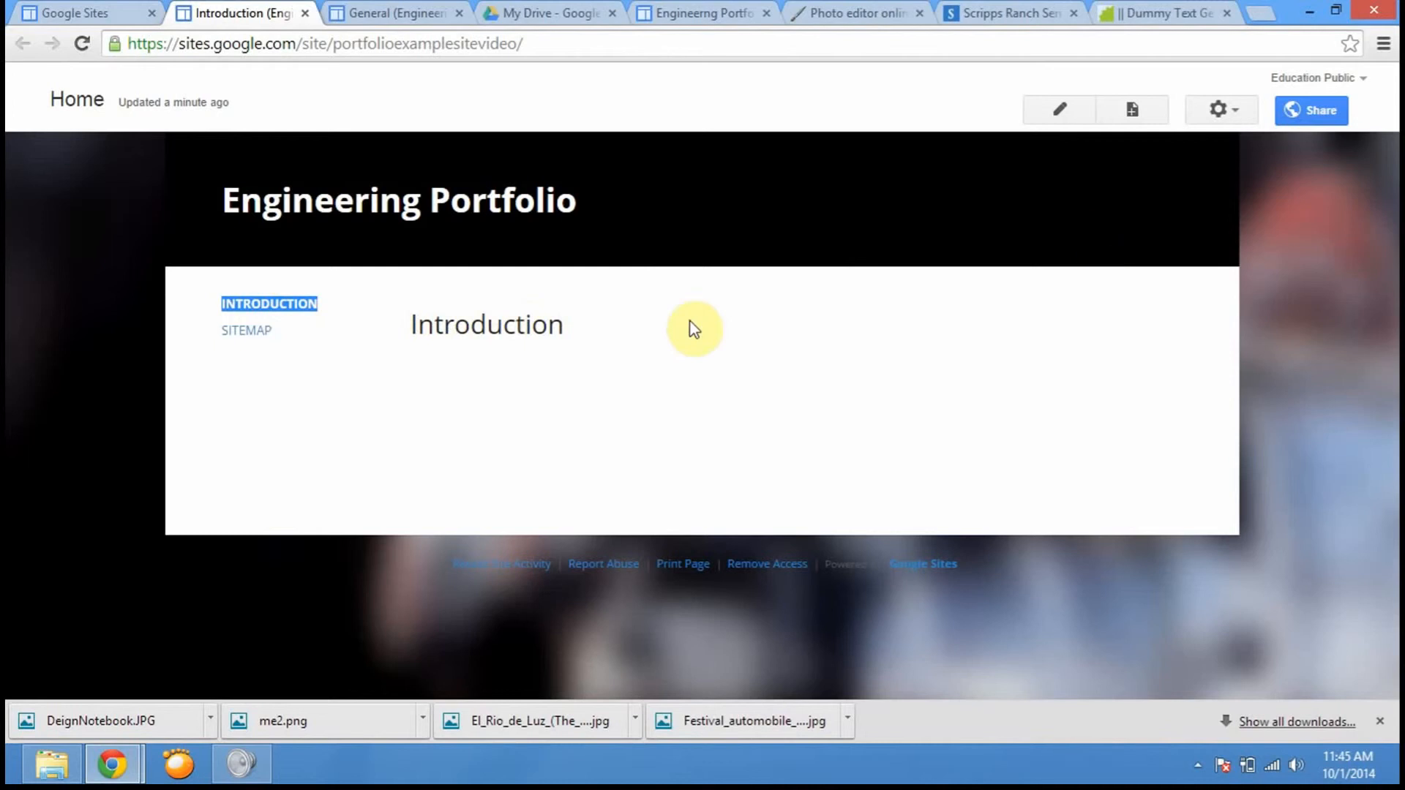
{"action": "left_click_drag", "start_coordinate": [405, 327], "coordinate": [563, 311]}
{"action": "left_click", "coordinate": [1230, 119]}
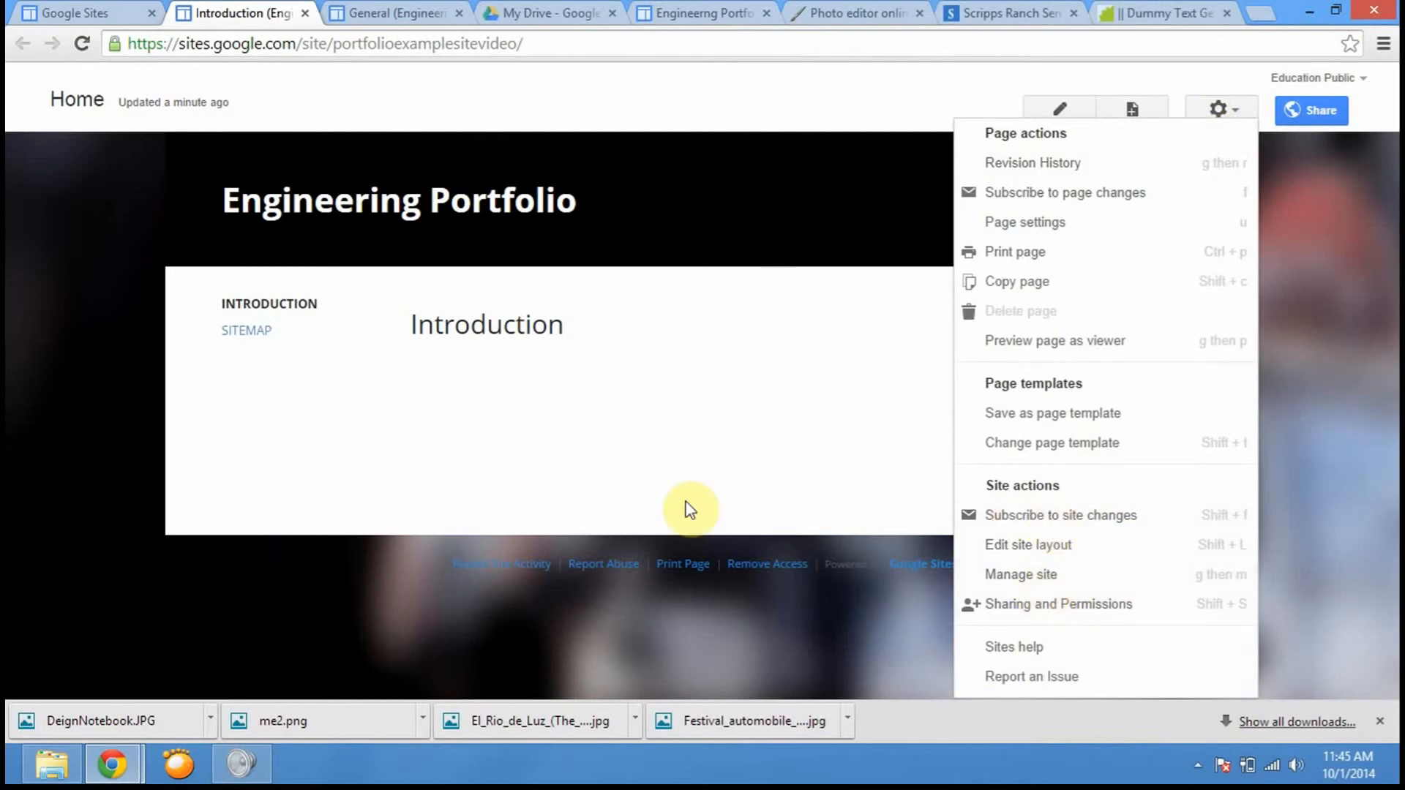
{"action": "left_click", "coordinate": [1189, 772]}
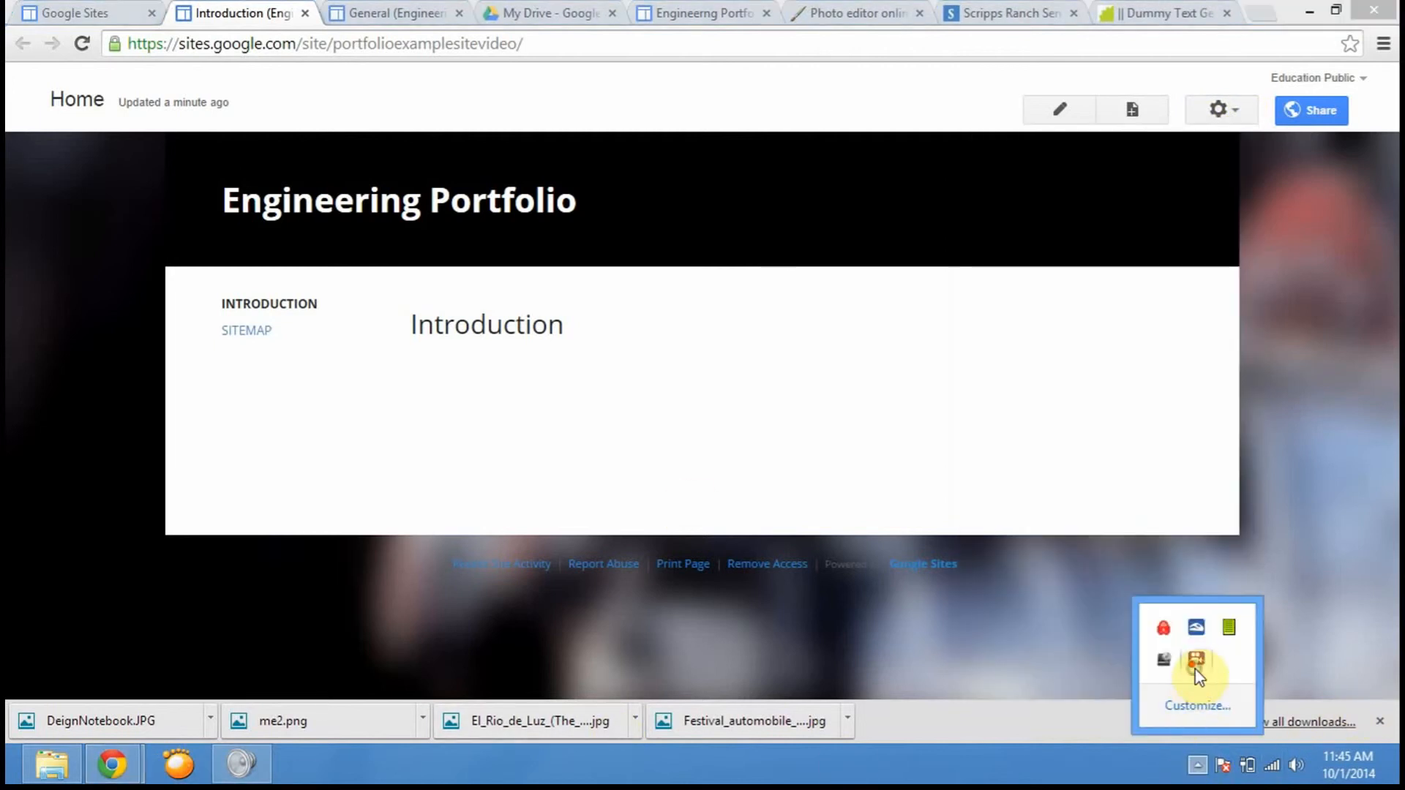
{"action": "right_click", "coordinate": [1196, 669]}
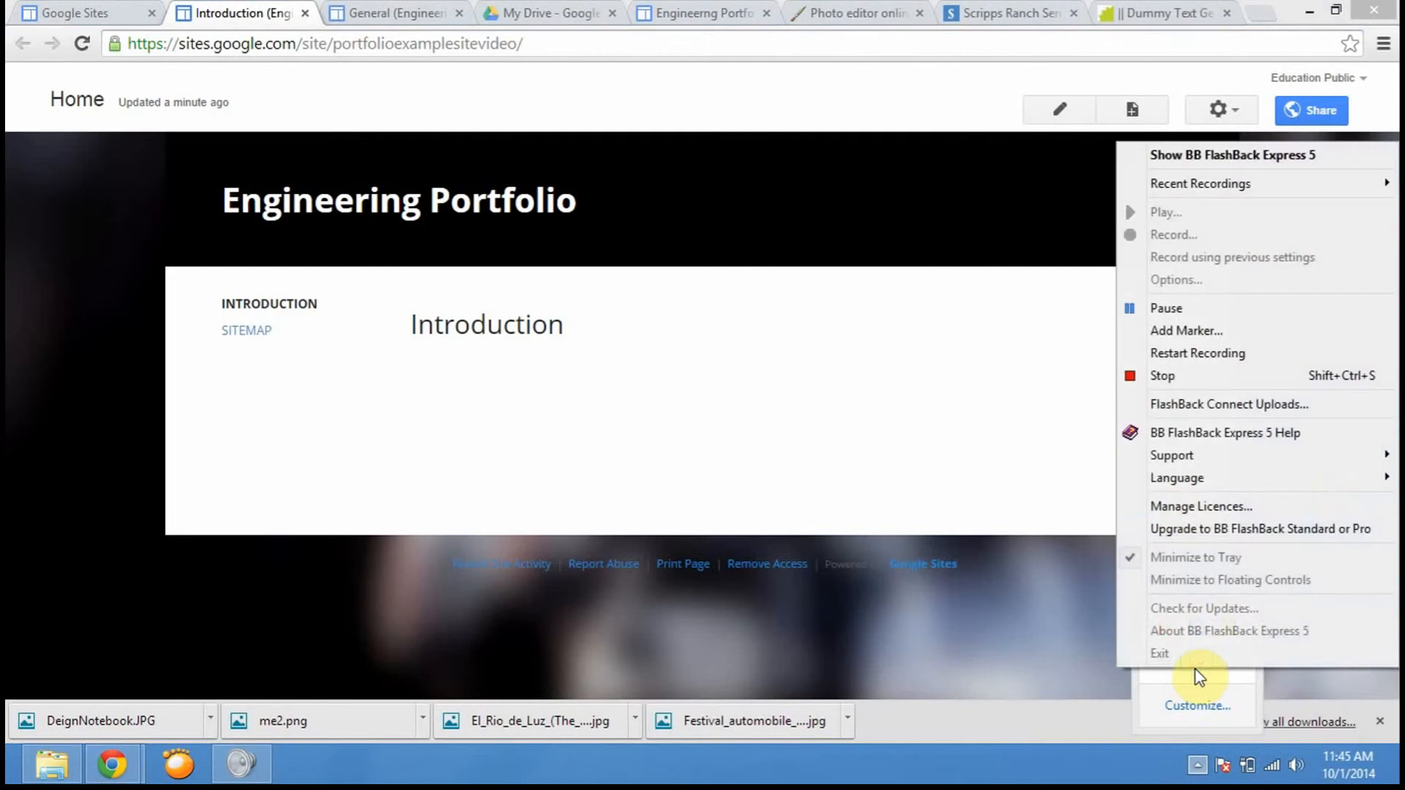
{"action": "left_click", "coordinate": [1168, 308]}
{"action": "left_click", "coordinate": [1168, 310]}
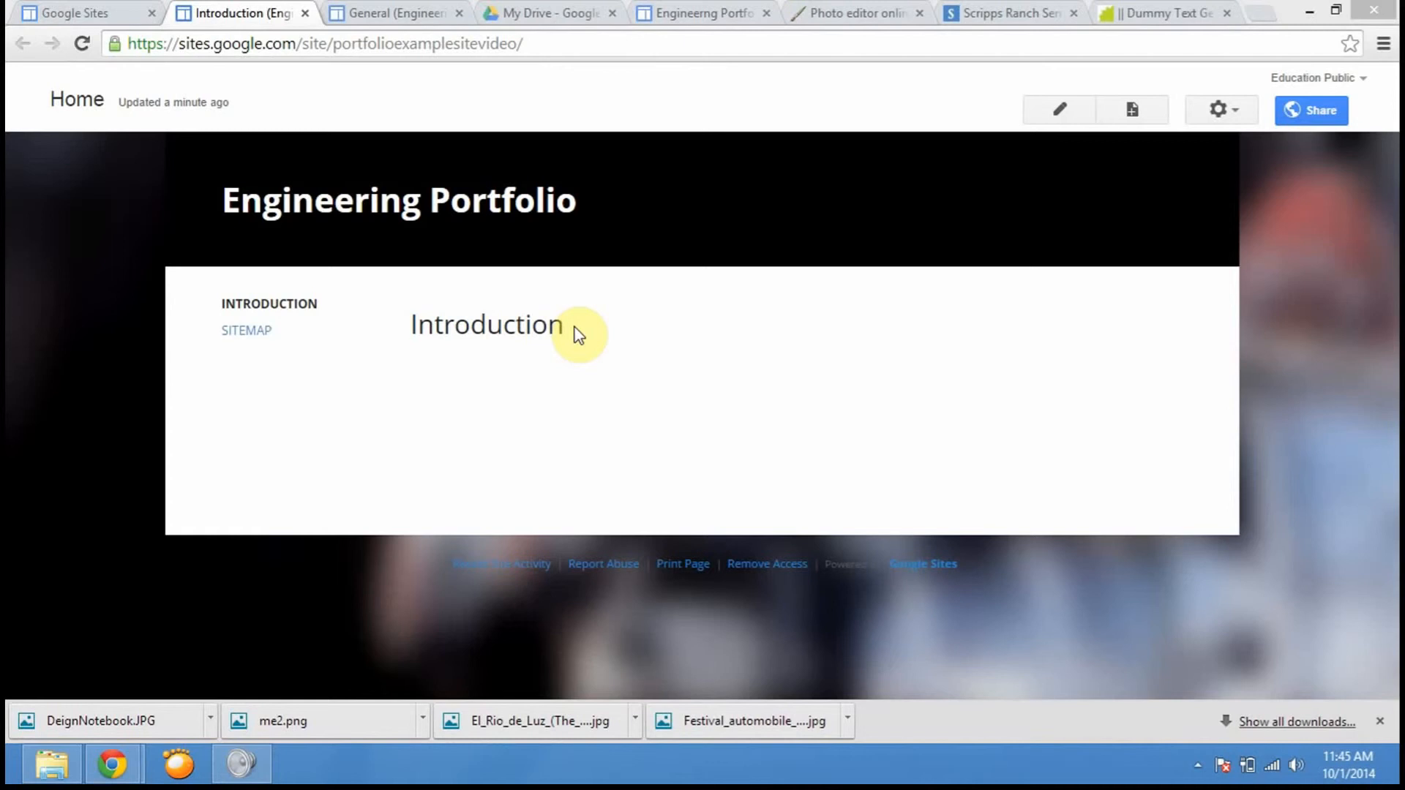
- Turn off Show page title in the Introduction page's settings, save, and open the Sitemap page
{"action": "left_click", "coordinate": [1232, 111]}
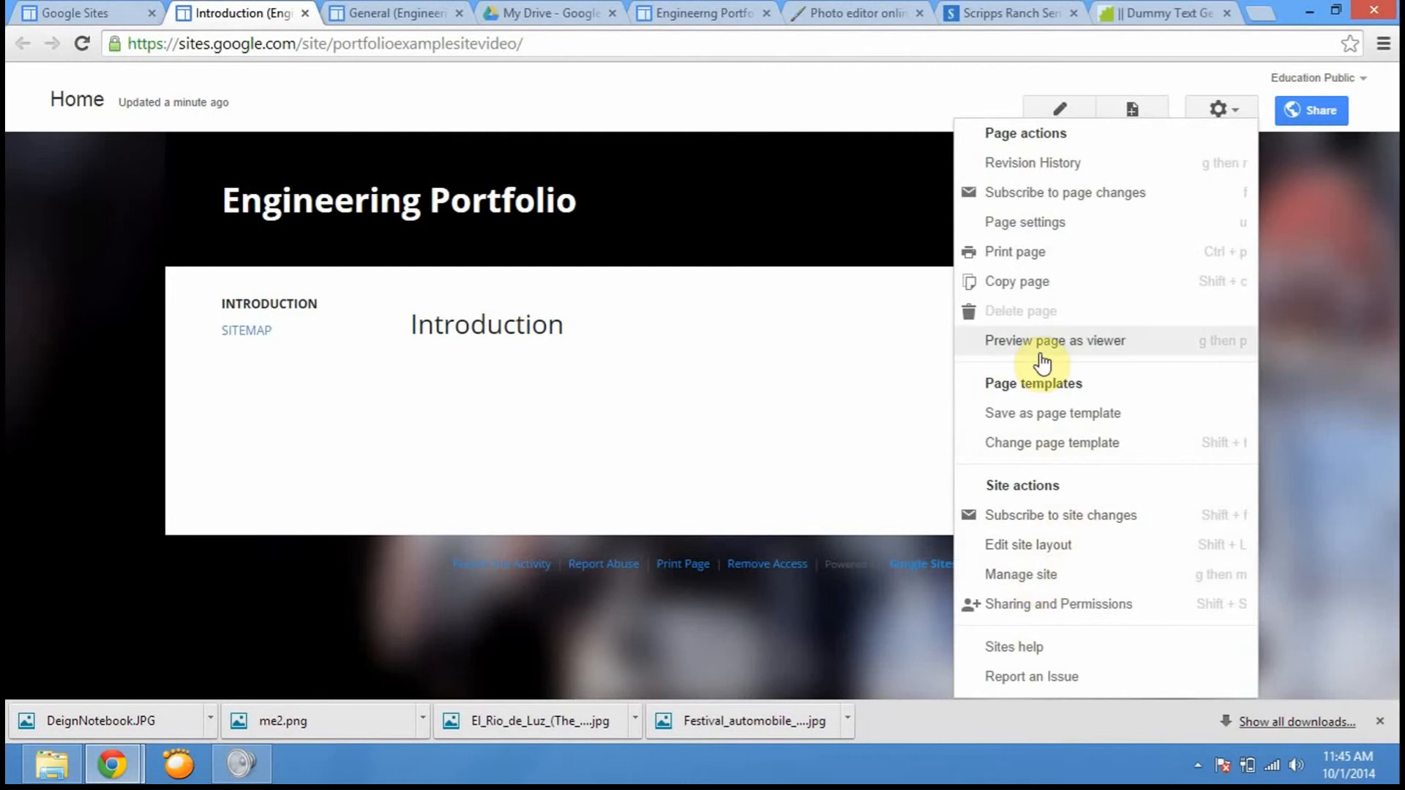
{"action": "left_click", "coordinate": [1038, 223]}
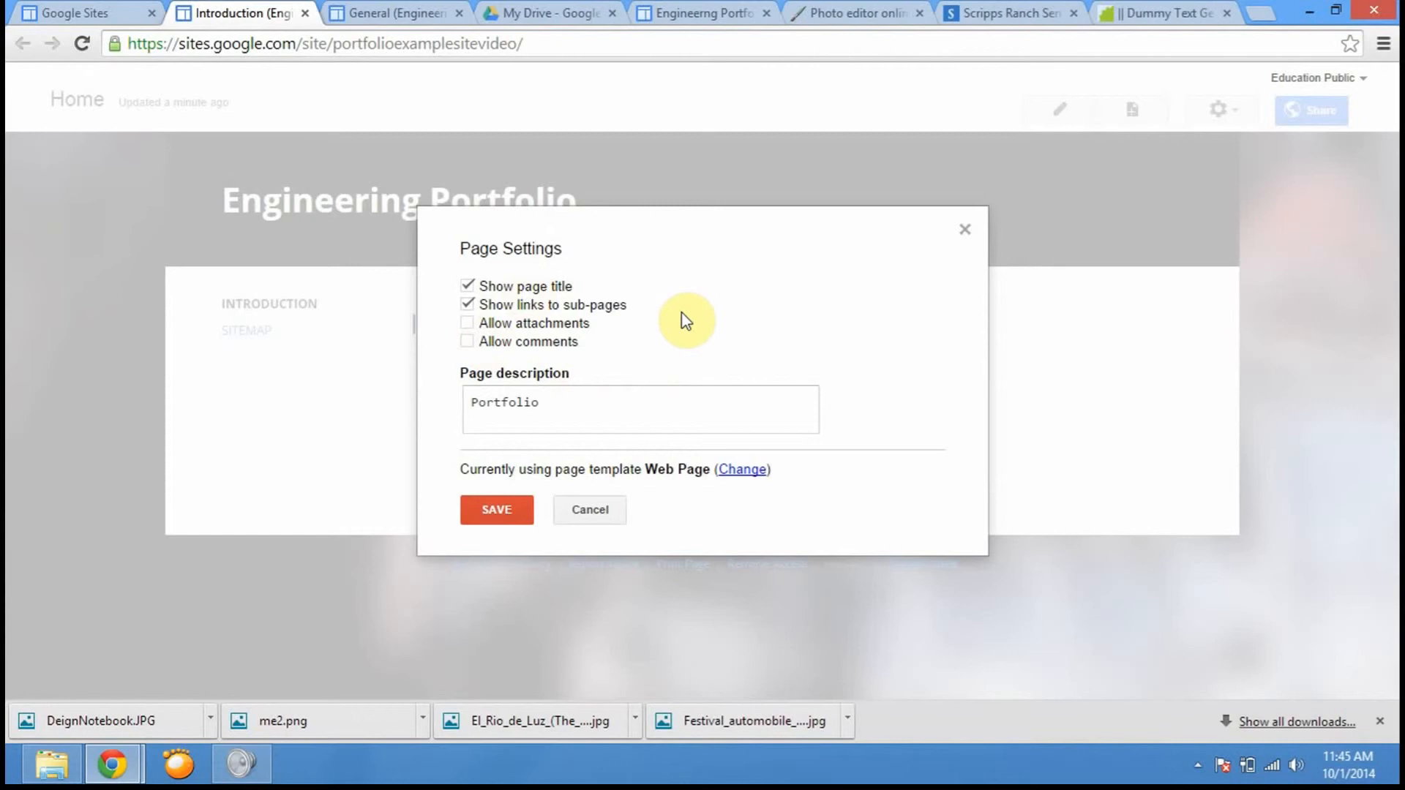
{"action": "left_click", "coordinate": [467, 286]}
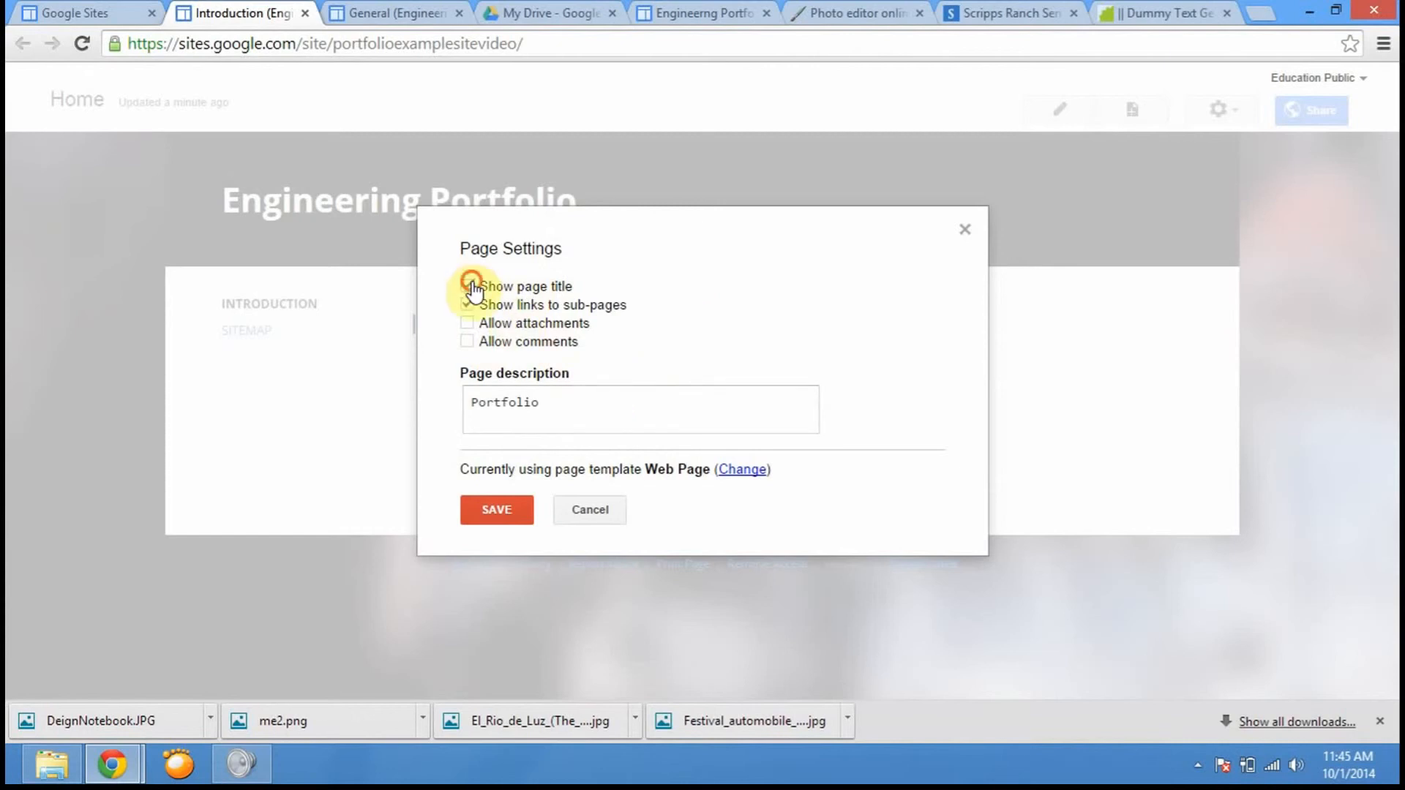
{"action": "left_click", "coordinate": [501, 502]}
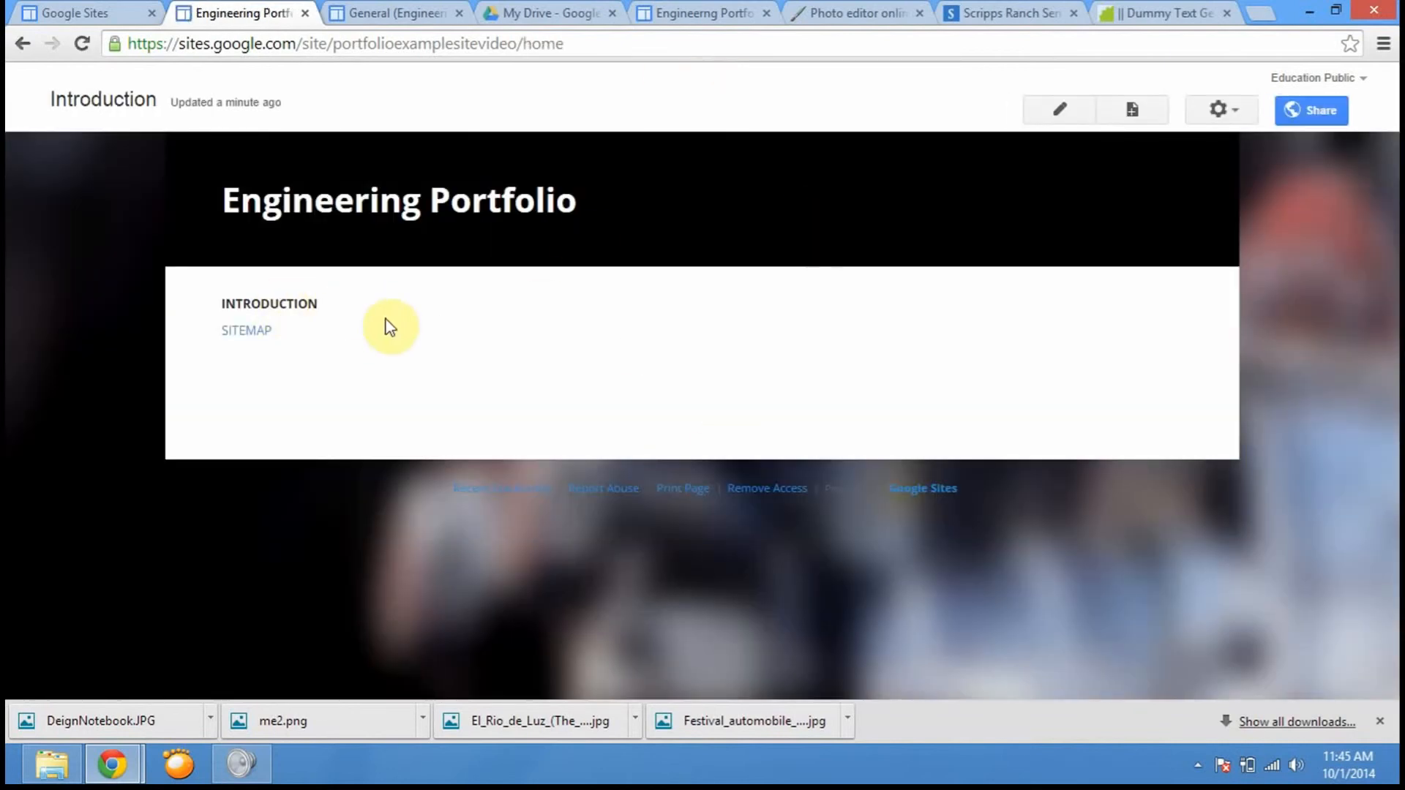
{"action": "left_click", "coordinate": [252, 333]}
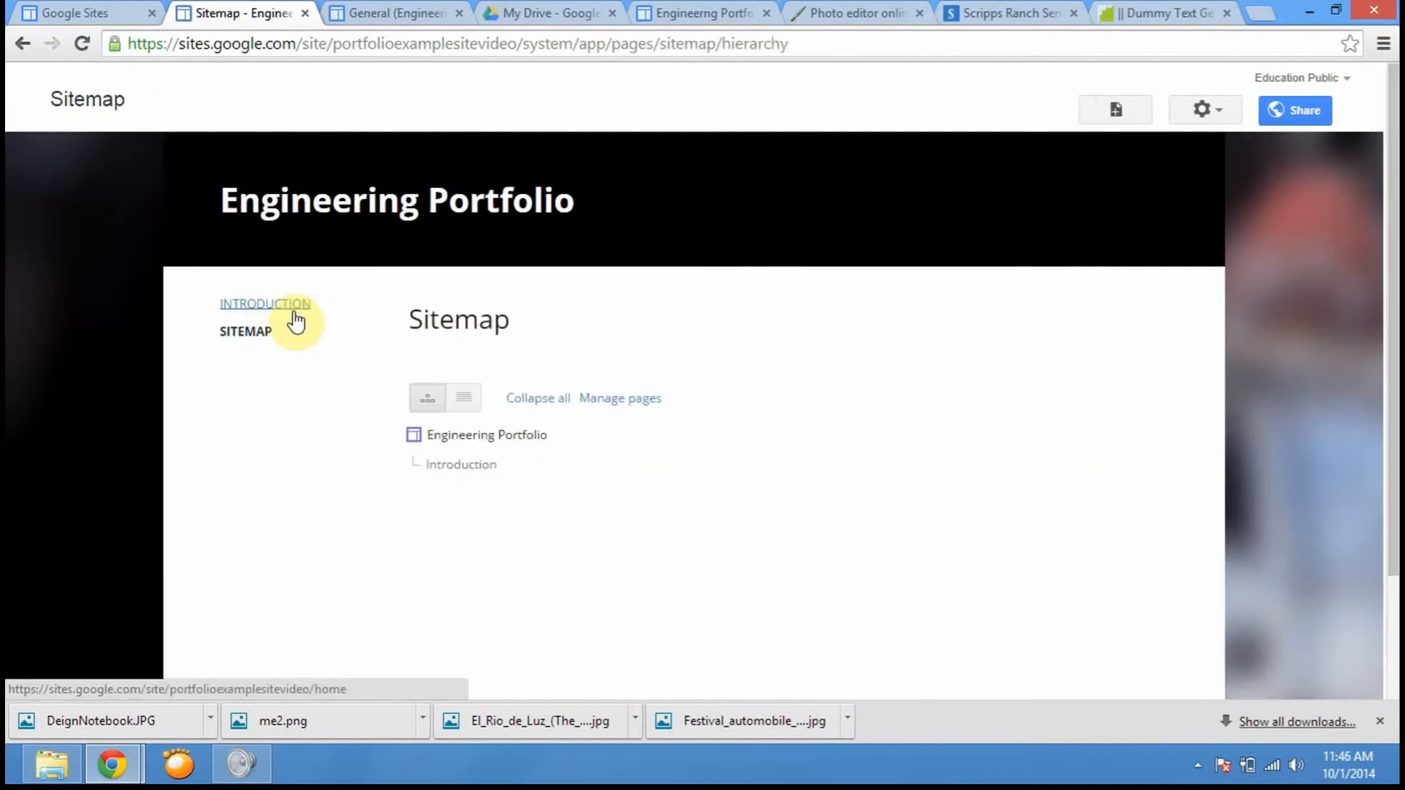
- Open the Introduction page for editing and place the cursor in its empty body
{"action": "left_click", "coordinate": [274, 312]}
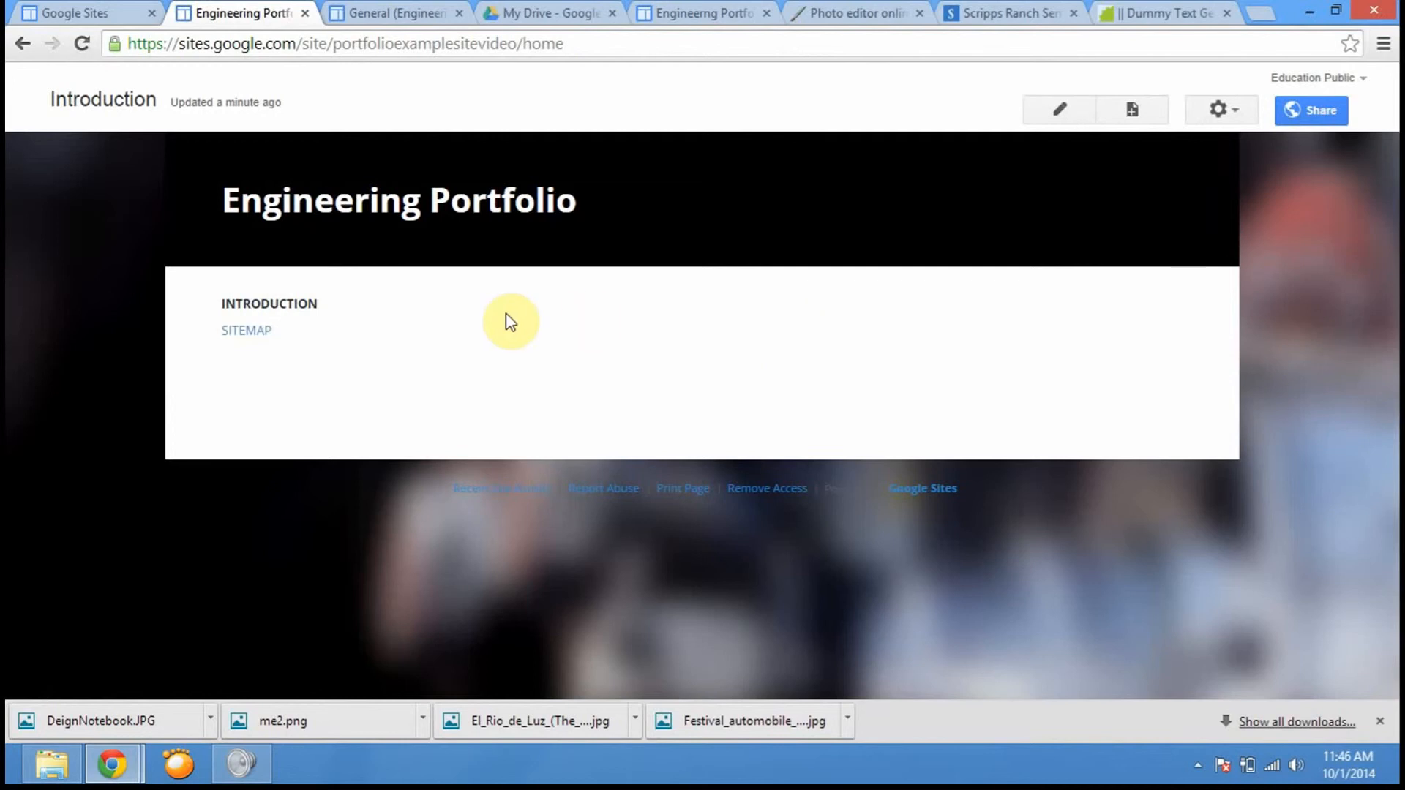
{"action": "left_click", "coordinate": [1054, 102]}
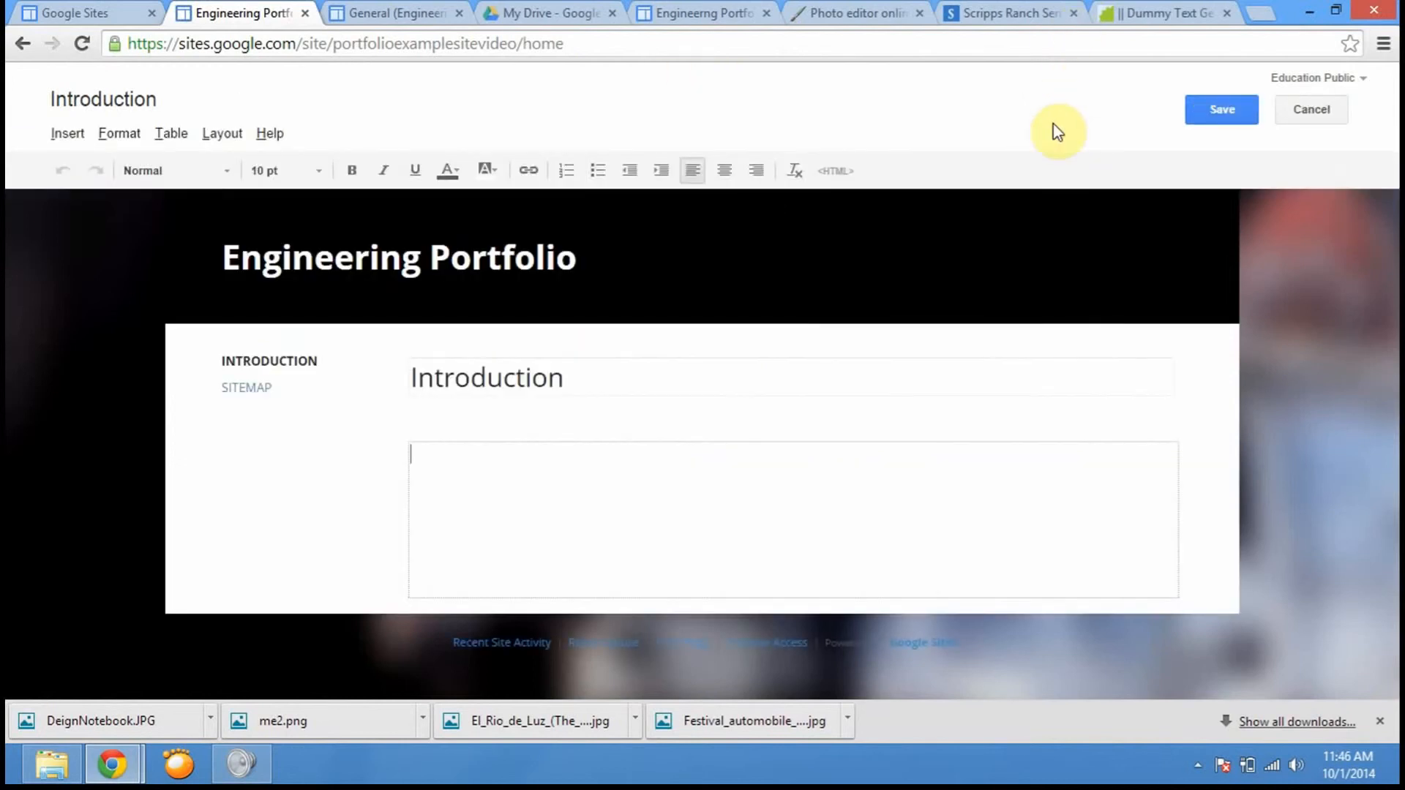
{"action": "left_click_drag", "start_coordinate": [579, 377], "coordinate": [392, 384]}
{"action": "left_click", "coordinate": [489, 483]}
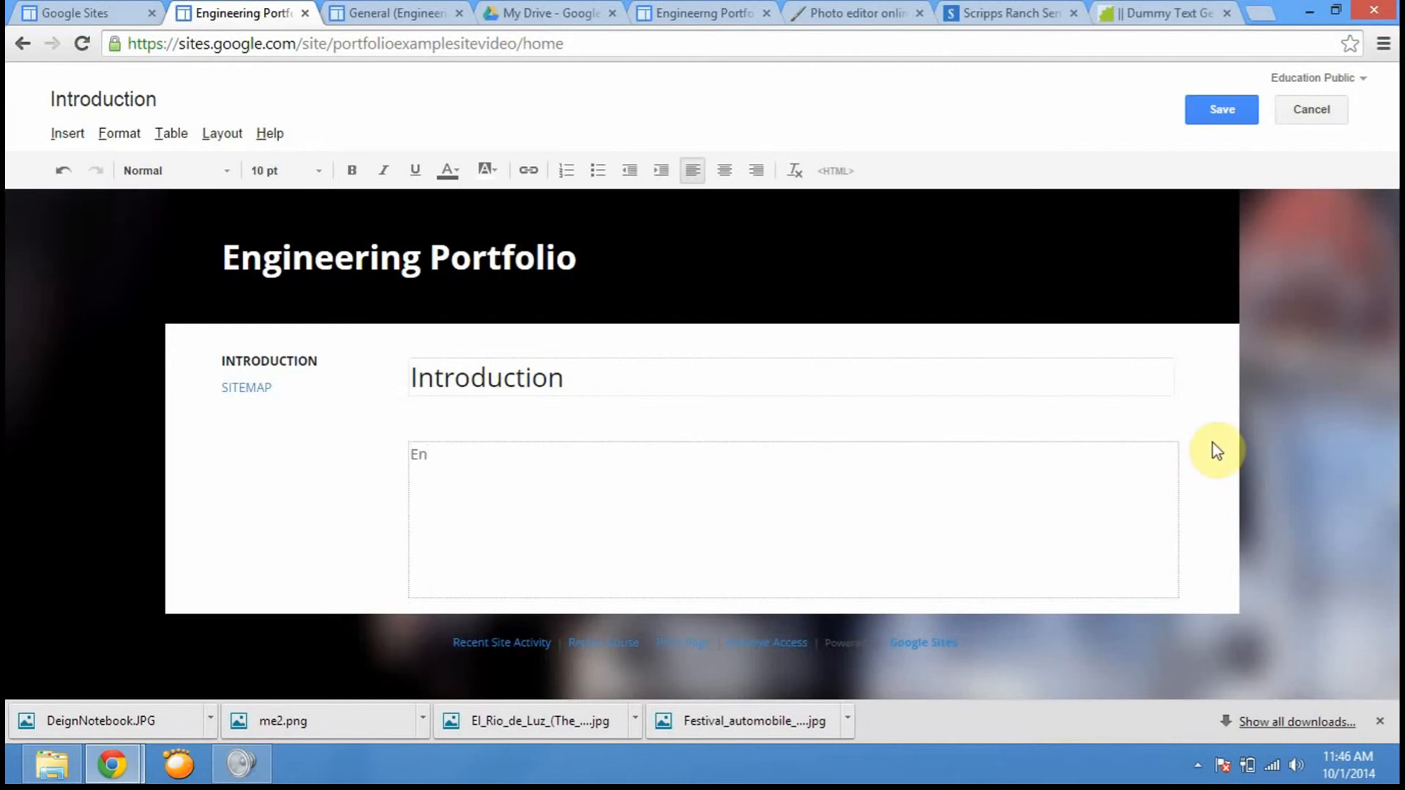
- Enter the portfolio owner's full name on the first line of the page body and make it bold
{"action": "type", "text": "gine"}
{"action": "type", "text": "omas PAine"}
{"action": "left_click", "coordinate": [488, 454]}
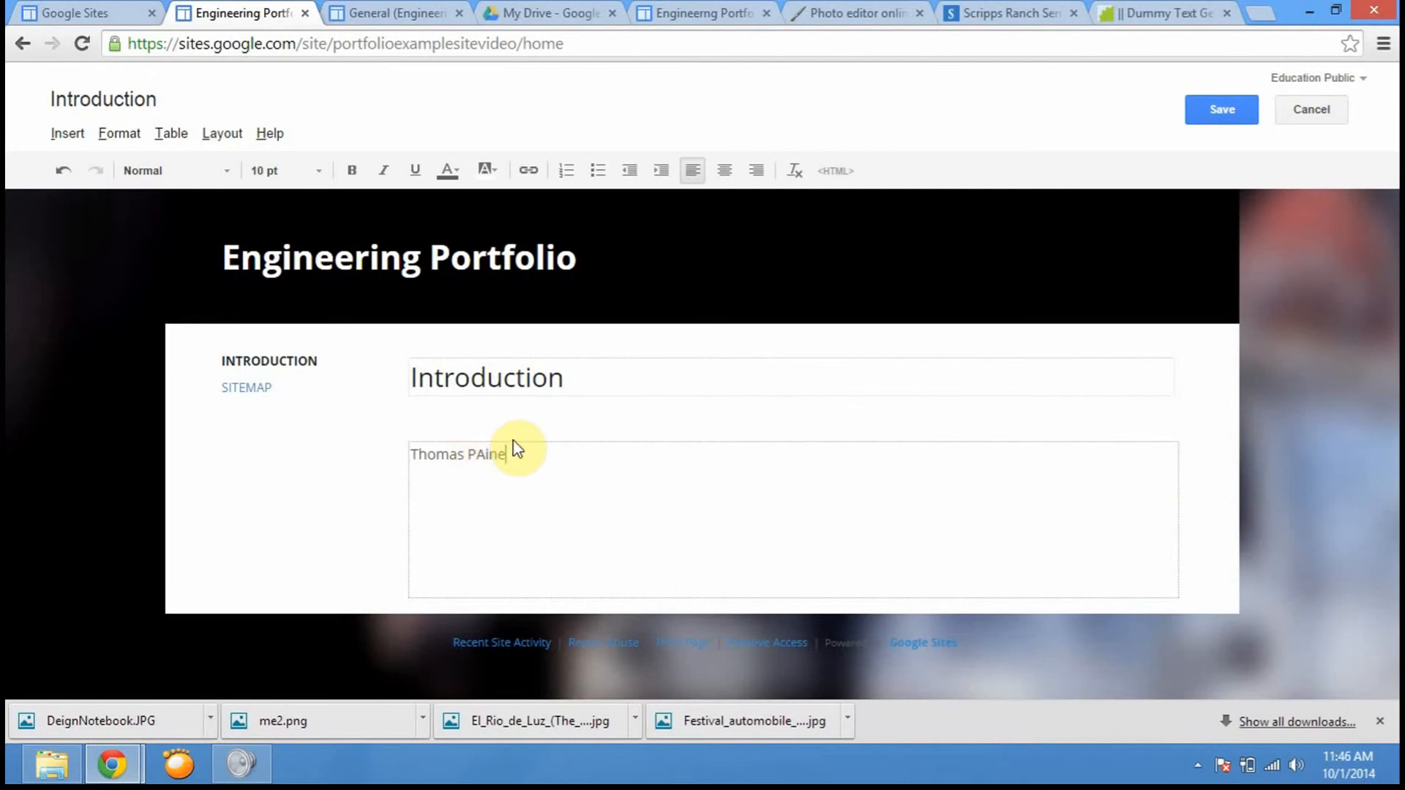
{"action": "left_click", "coordinate": [486, 455]}
{"action": "double_click", "coordinate": [574, 451]}
{"action": "left_click_drag", "start_coordinate": [423, 469], "coordinate": [379, 471]}
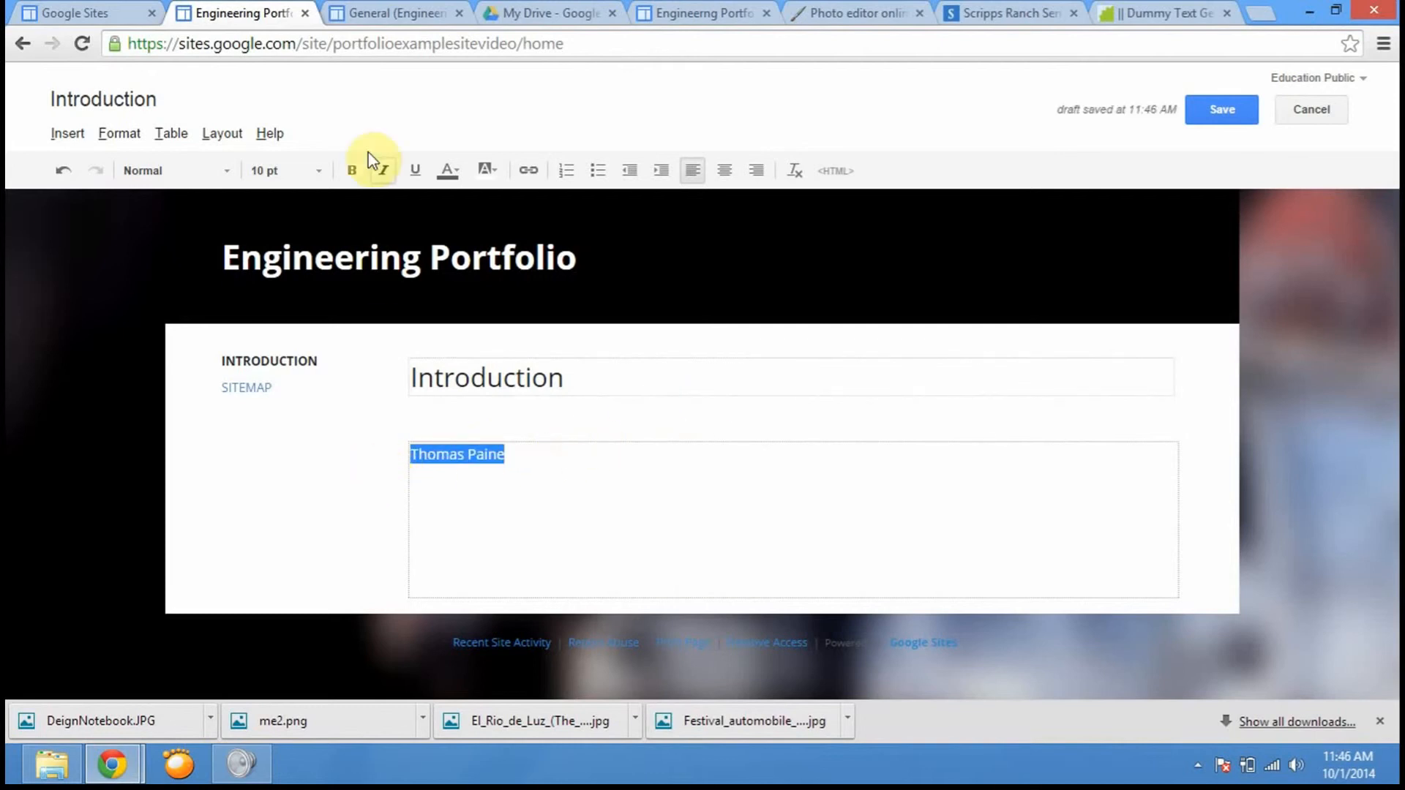
{"action": "left_click", "coordinate": [353, 171]}
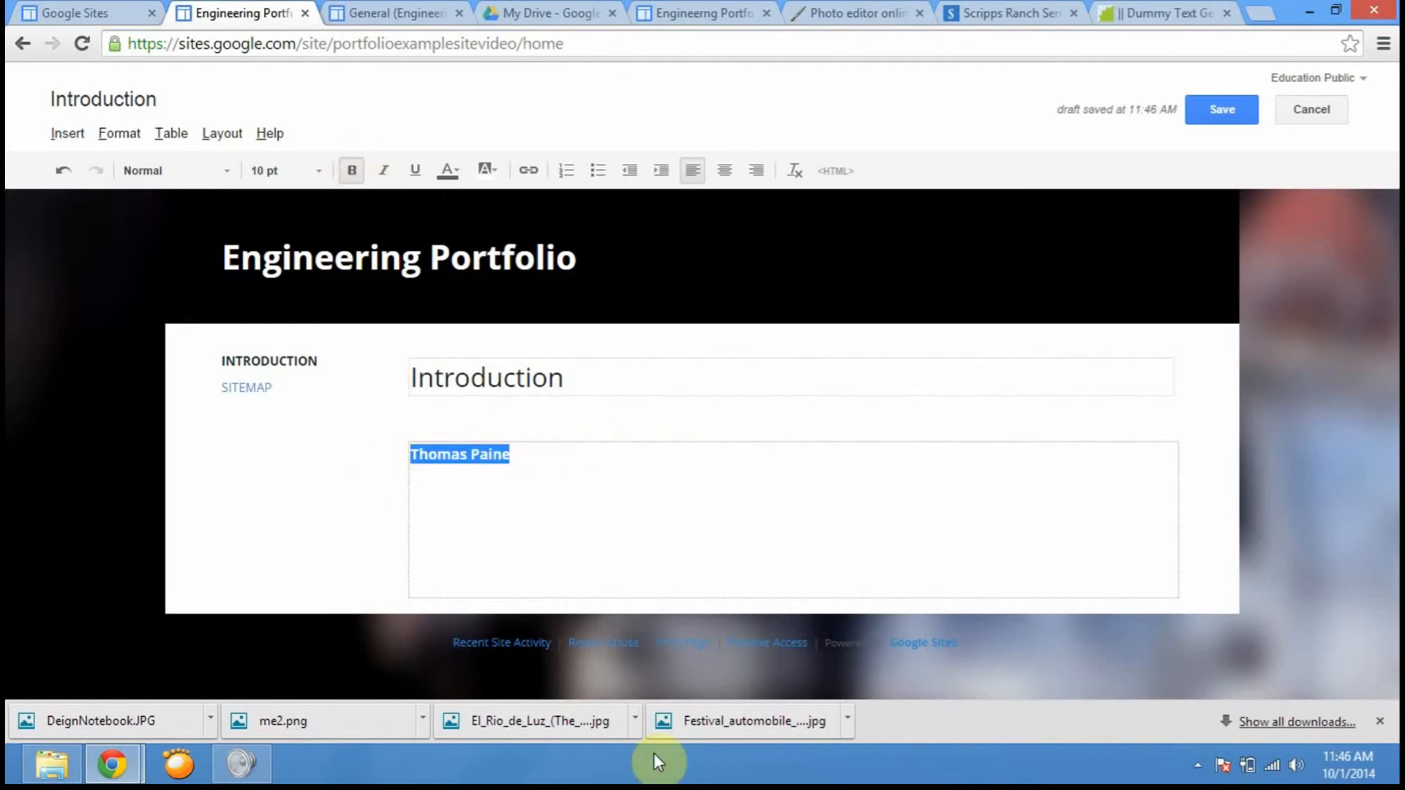
{"action": "left_click", "coordinate": [560, 481]}
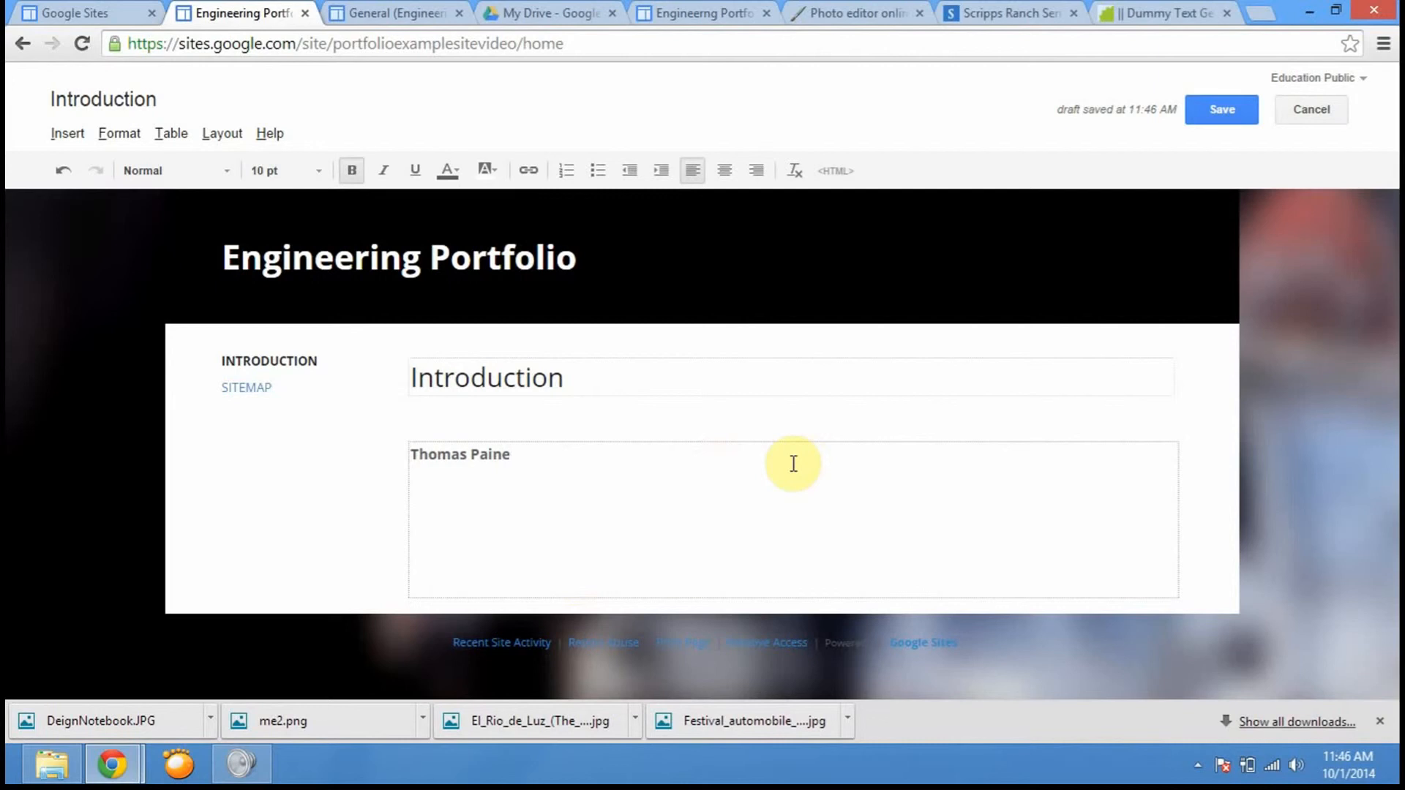
- Upload the portrait image me2.png from the Desktop and insert it on a new line below the owner's name
{"action": "key", "text": "Return"}
{"action": "left_click", "coordinate": [81, 139]}
{"action": "left_click", "coordinate": [124, 197]}
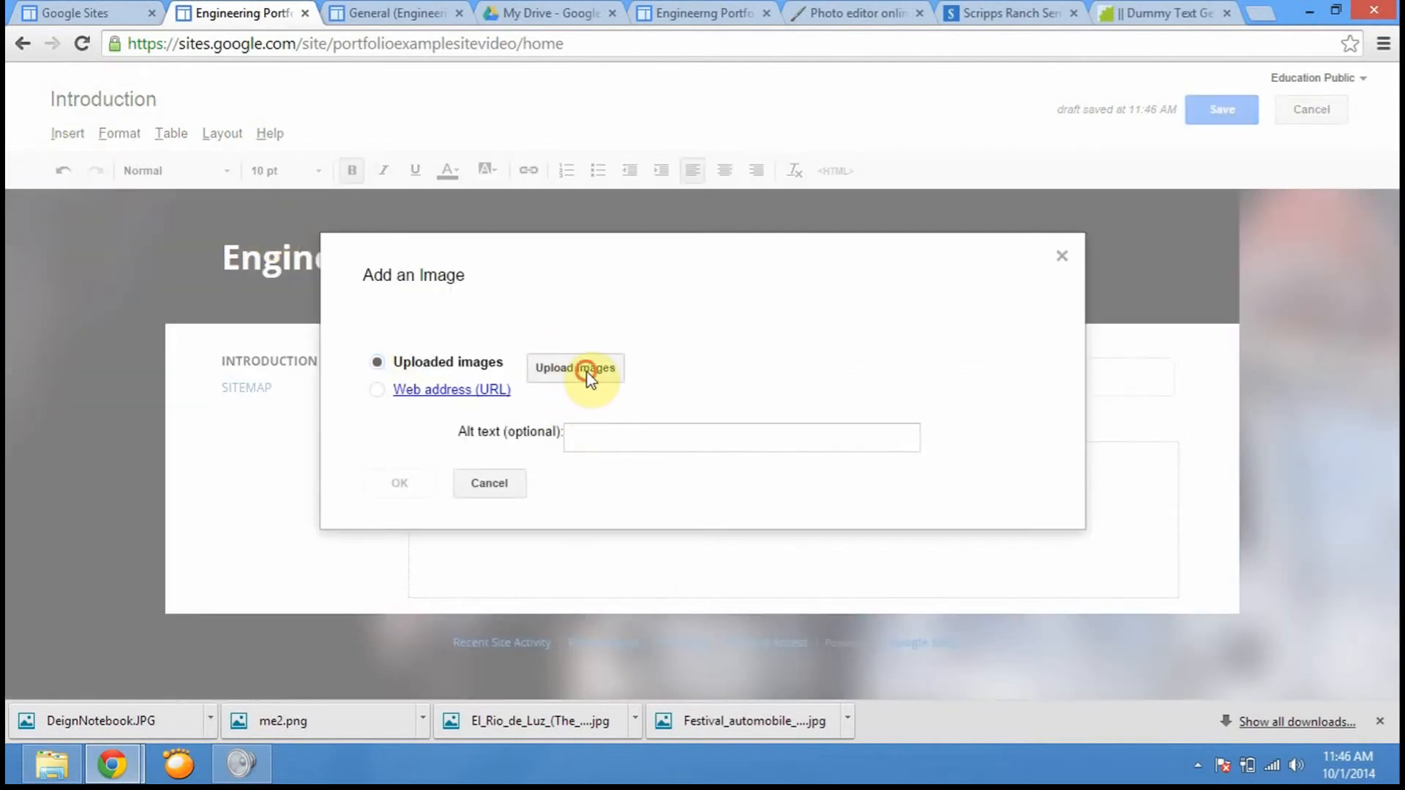
{"action": "left_click", "coordinate": [587, 372]}
{"action": "left_click_drag", "start_coordinate": [668, 148], "coordinate": [164, 226]}
{"action": "left_click", "coordinate": [88, 169]}
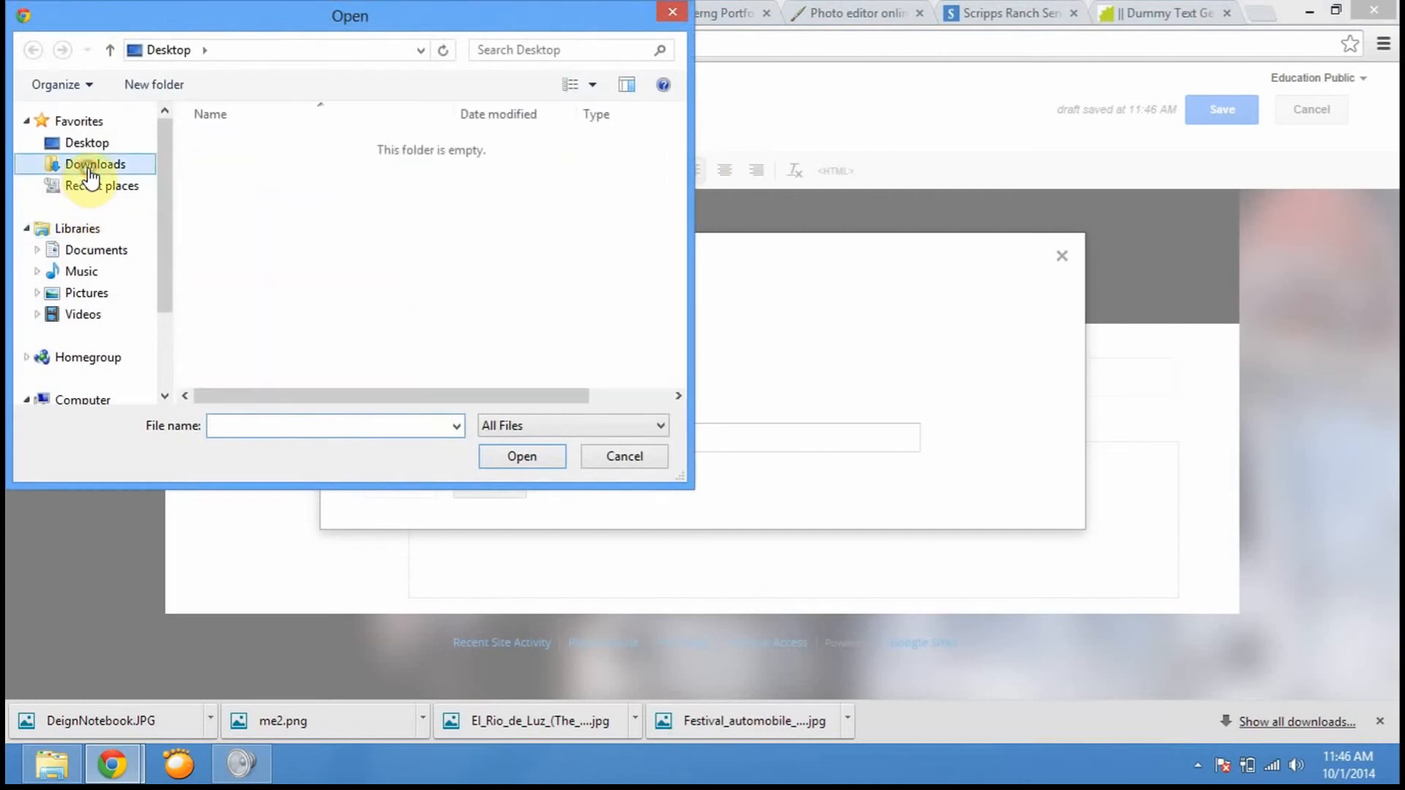
{"action": "left_click_drag", "start_coordinate": [677, 173], "coordinate": [688, 142]}
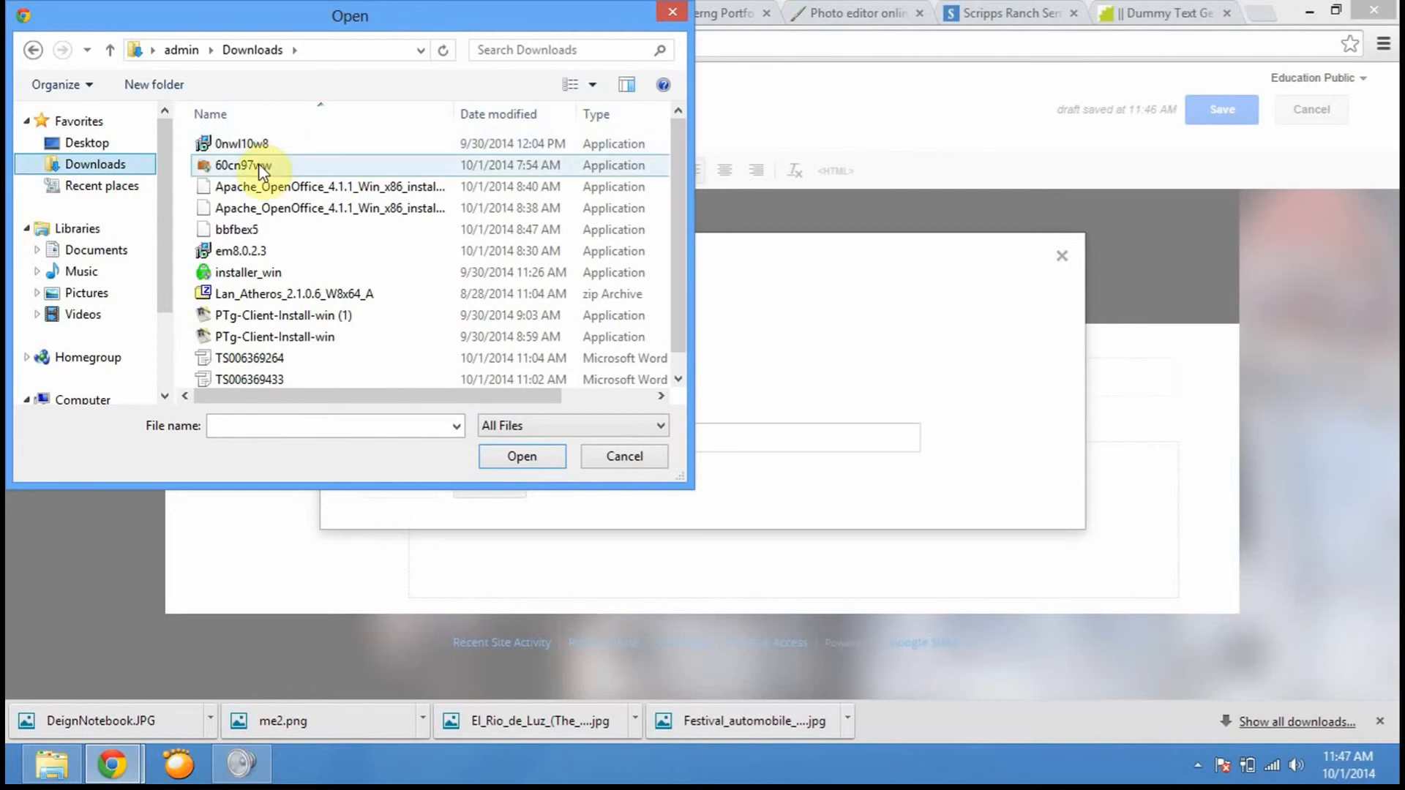
{"action": "left_click", "coordinate": [85, 146]}
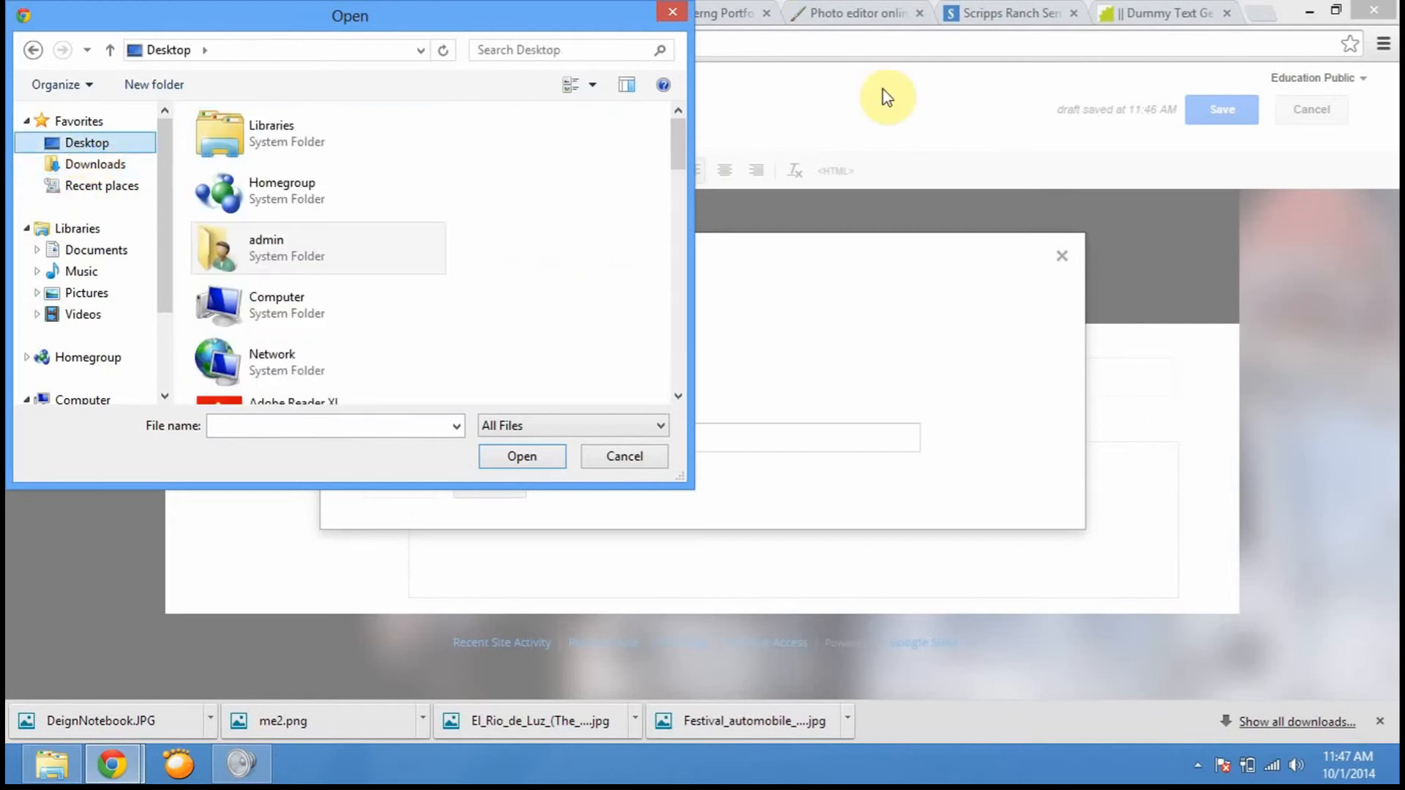
{"action": "left_click_drag", "start_coordinate": [683, 132], "coordinate": [677, 376]}
{"action": "left_click", "coordinate": [216, 403]}
{"action": "left_click", "coordinate": [522, 457]}
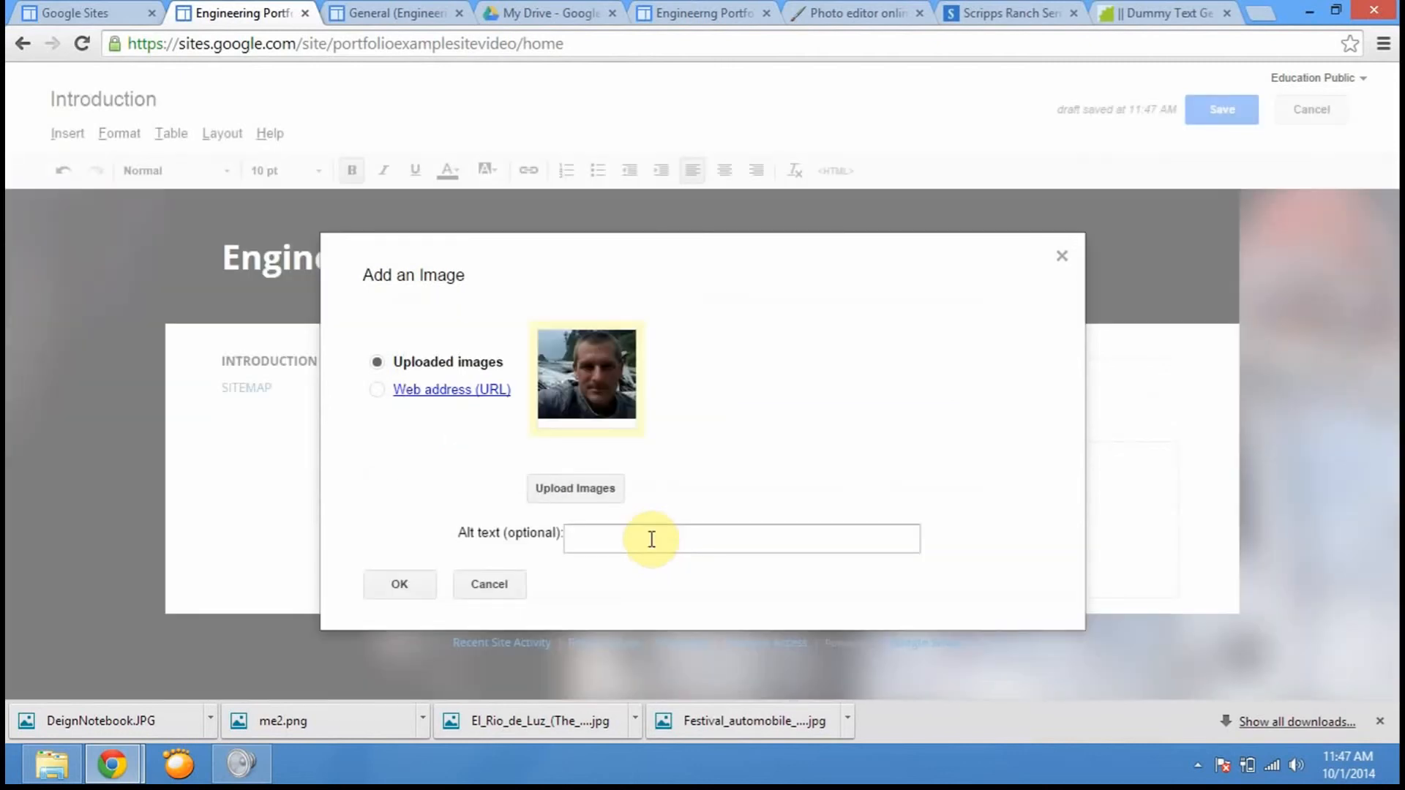
{"action": "left_click", "coordinate": [406, 589]}
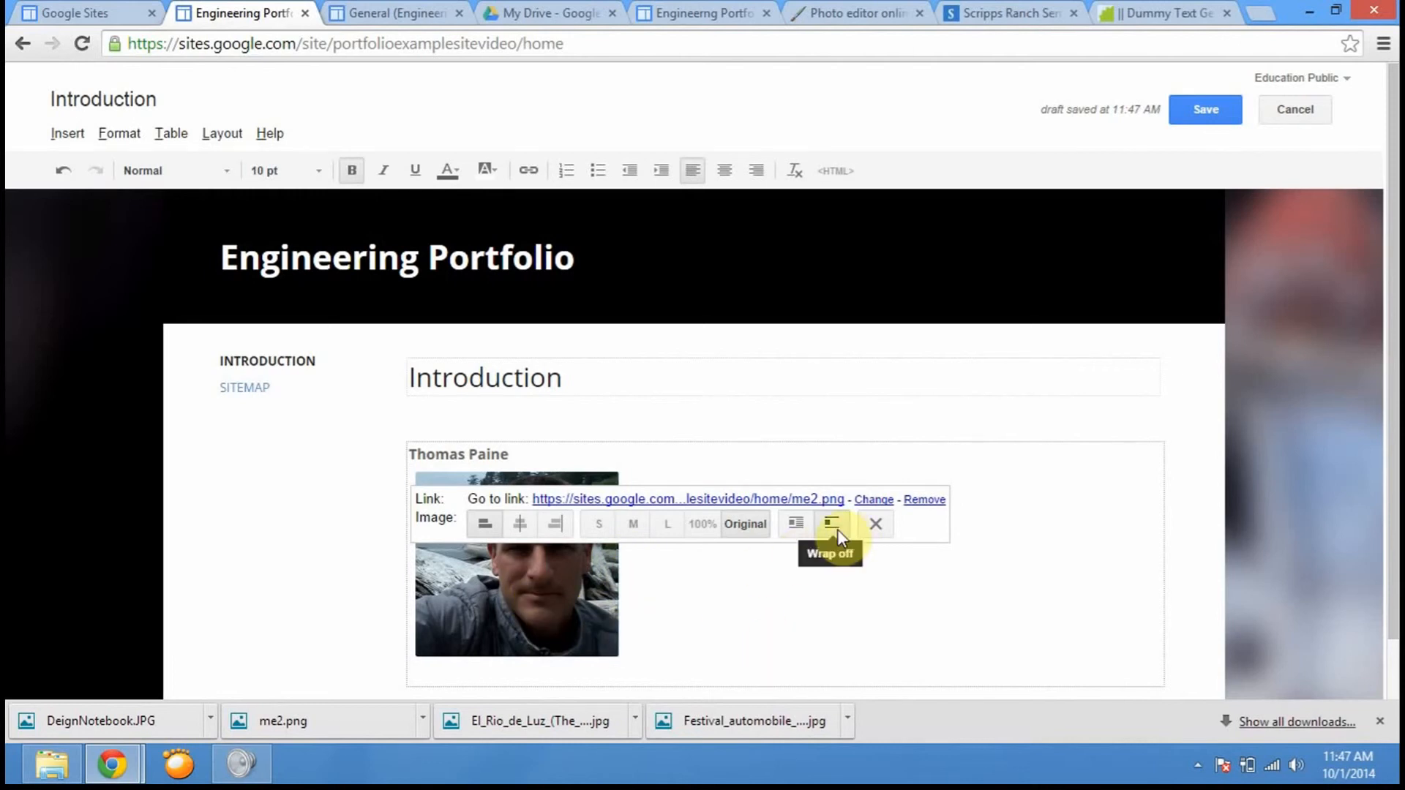
- Turn on text wrapping for the portrait image and align it right
{"action": "left_click", "coordinate": [792, 533]}
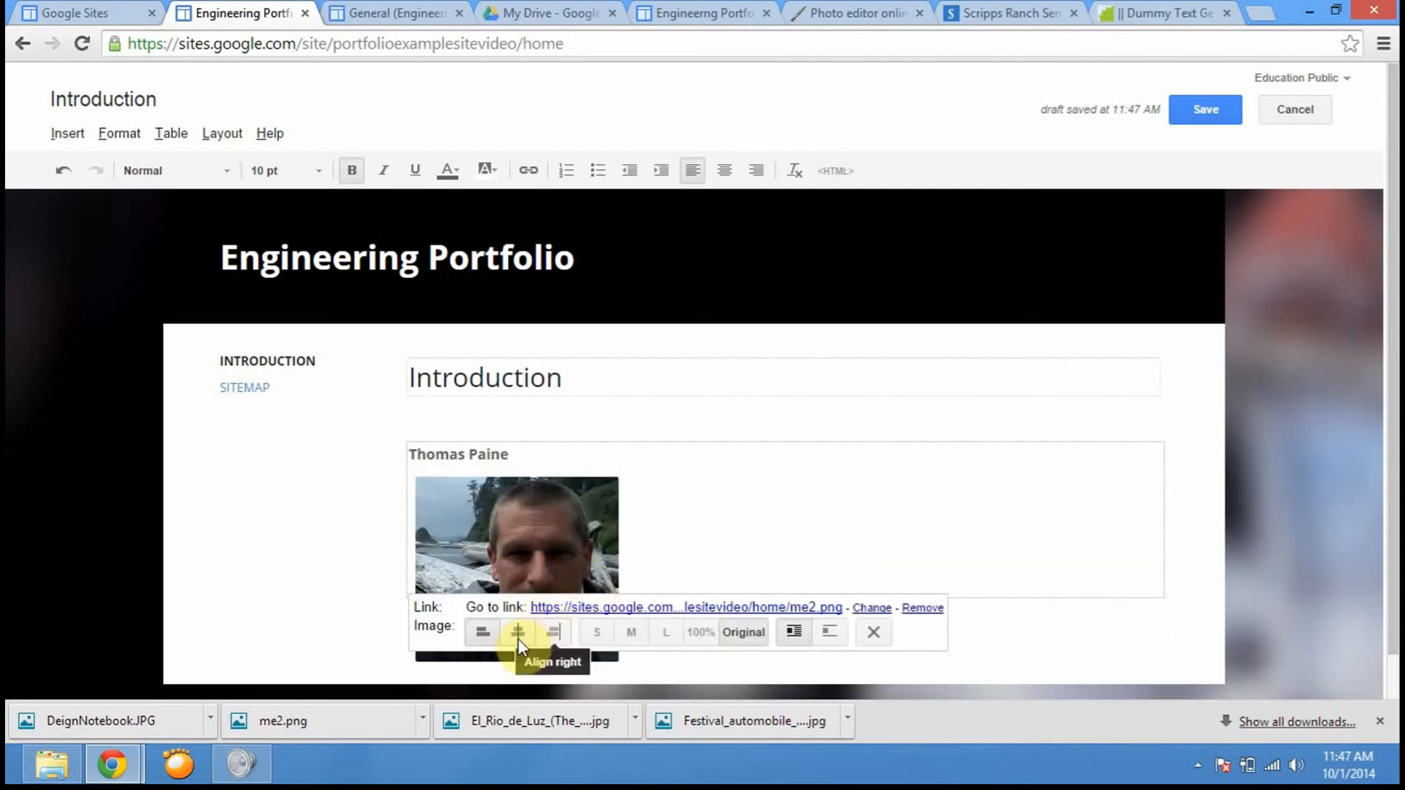
{"action": "left_click", "coordinate": [557, 633]}
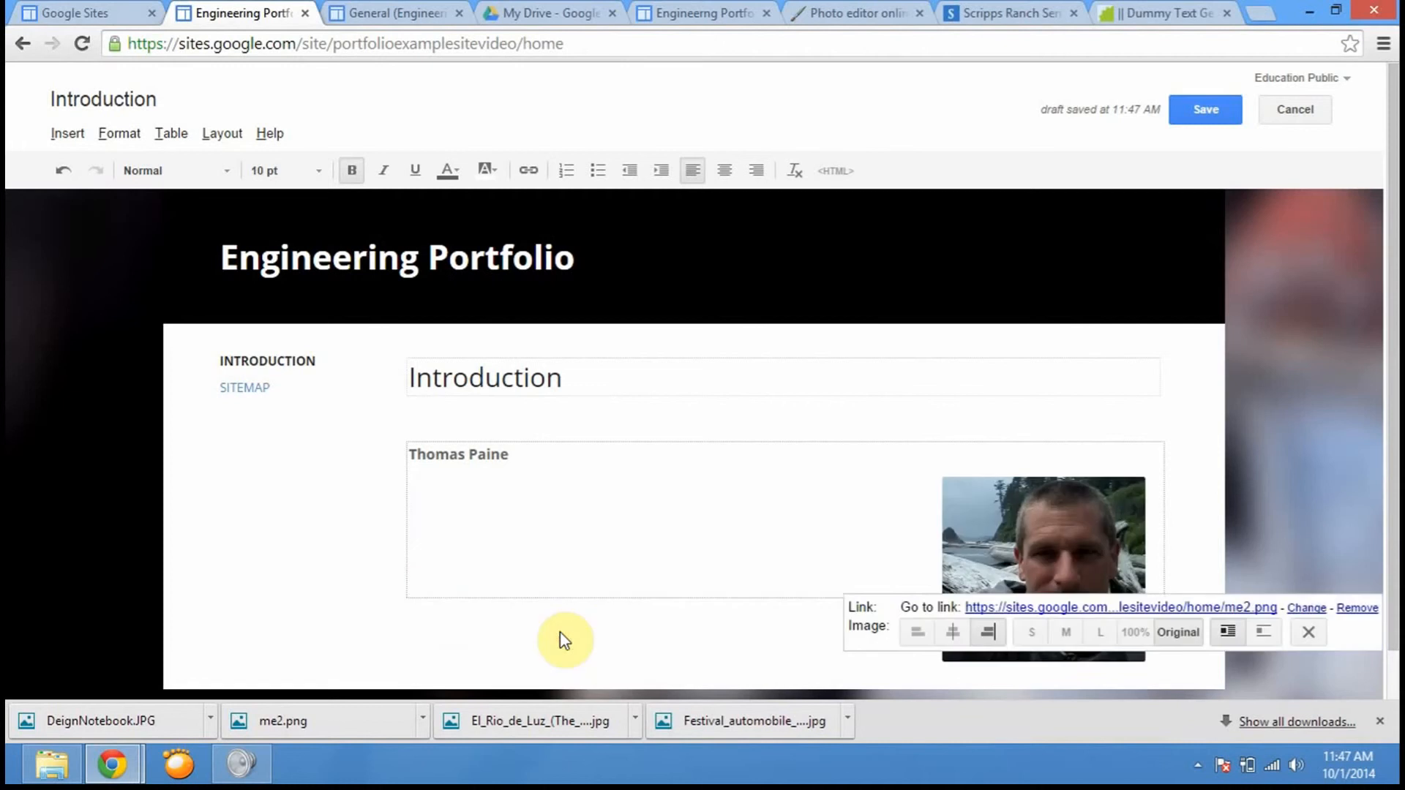
{"action": "left_click", "coordinate": [734, 502]}
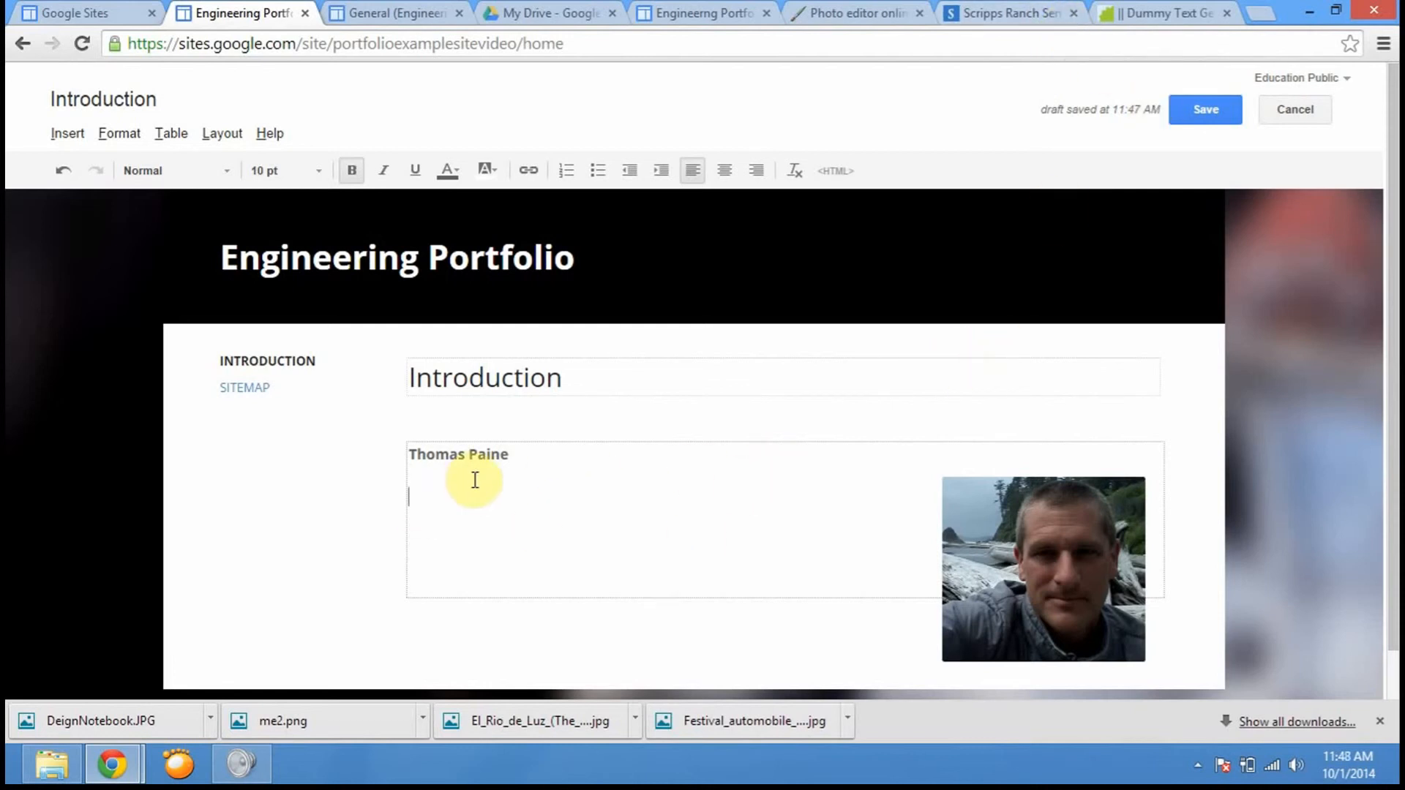
- Set the owner's name to 16 pt bold text
{"action": "left_click_drag", "start_coordinate": [542, 461], "coordinate": [372, 454]}
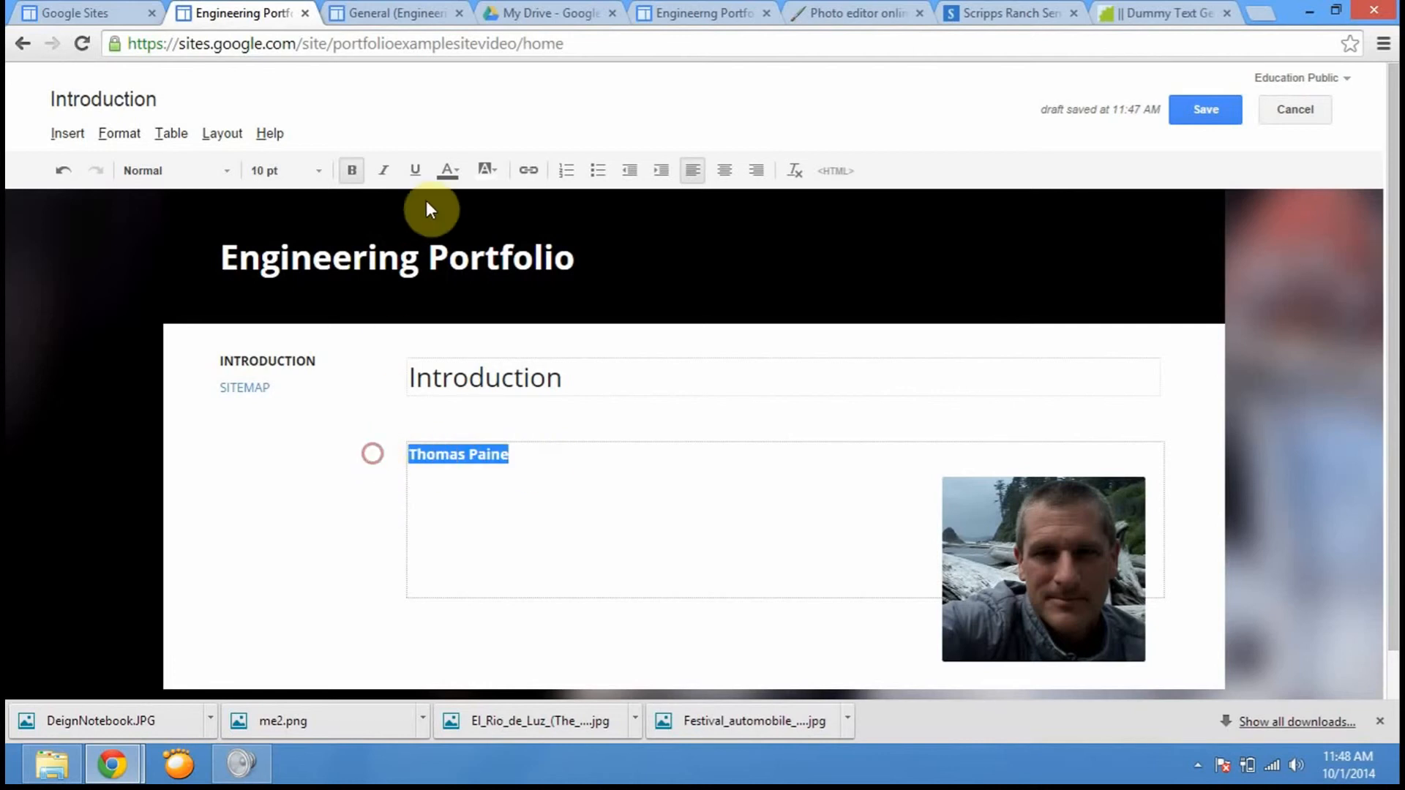
{"action": "left_click", "coordinate": [322, 170]}
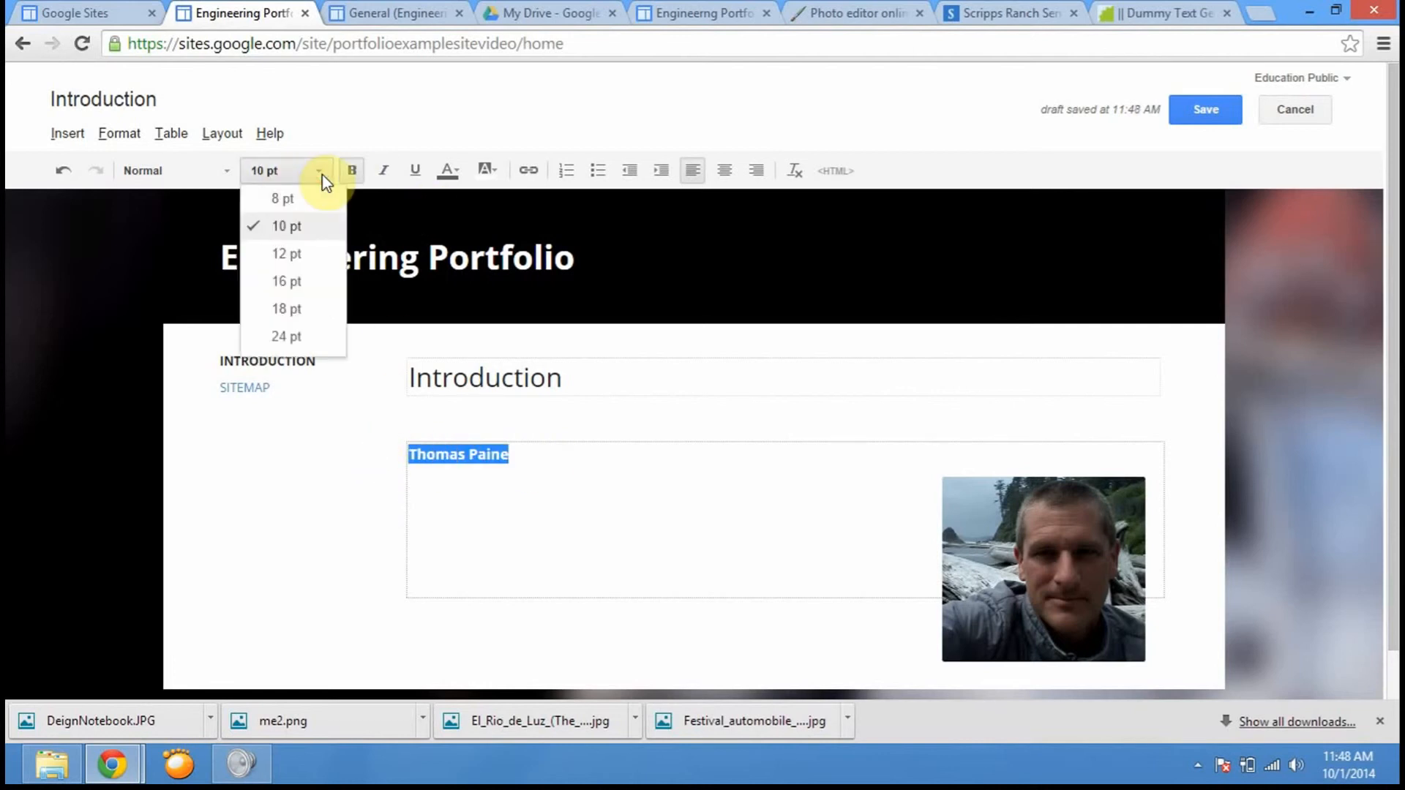
{"action": "left_click", "coordinate": [307, 284]}
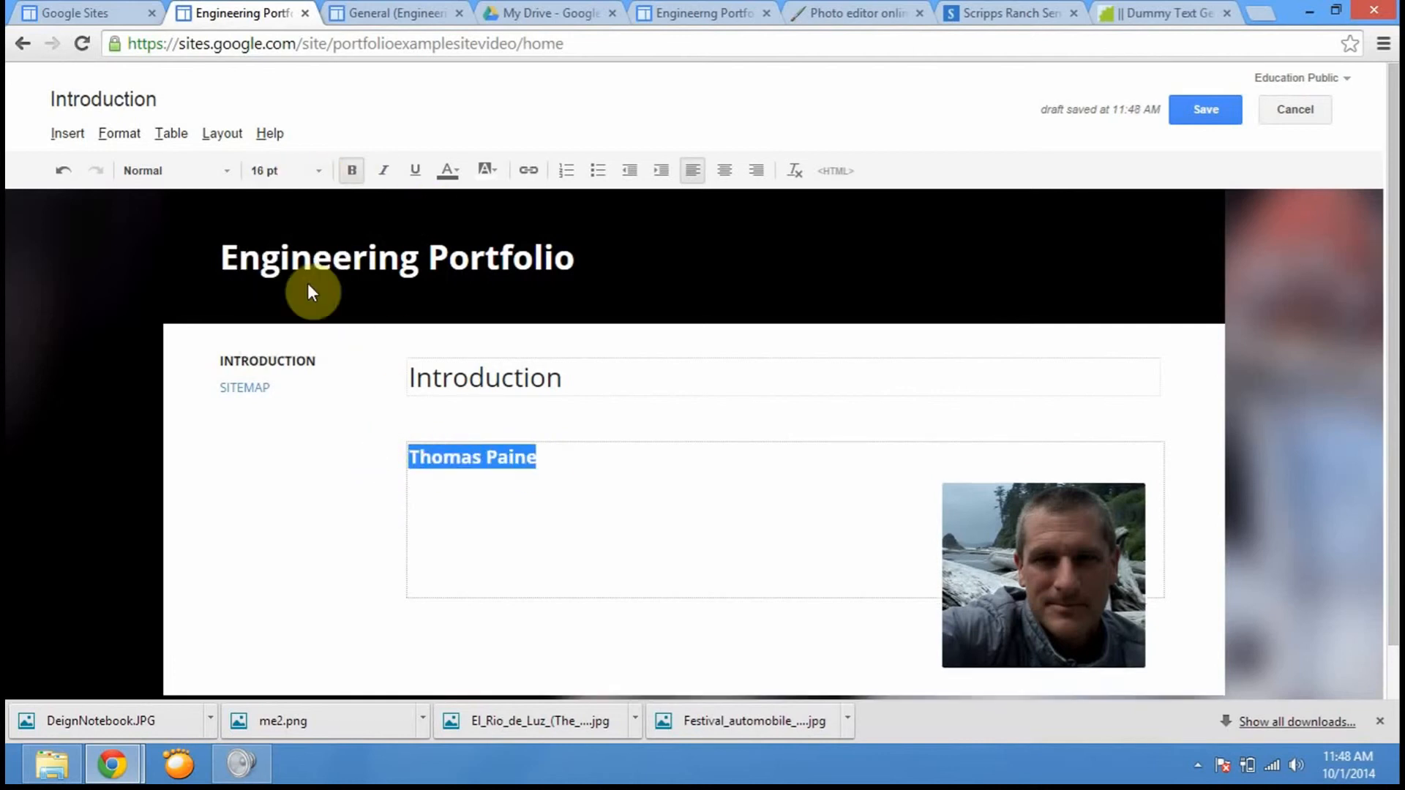
{"action": "left_click", "coordinate": [352, 171]}
{"action": "left_click", "coordinate": [352, 171]}
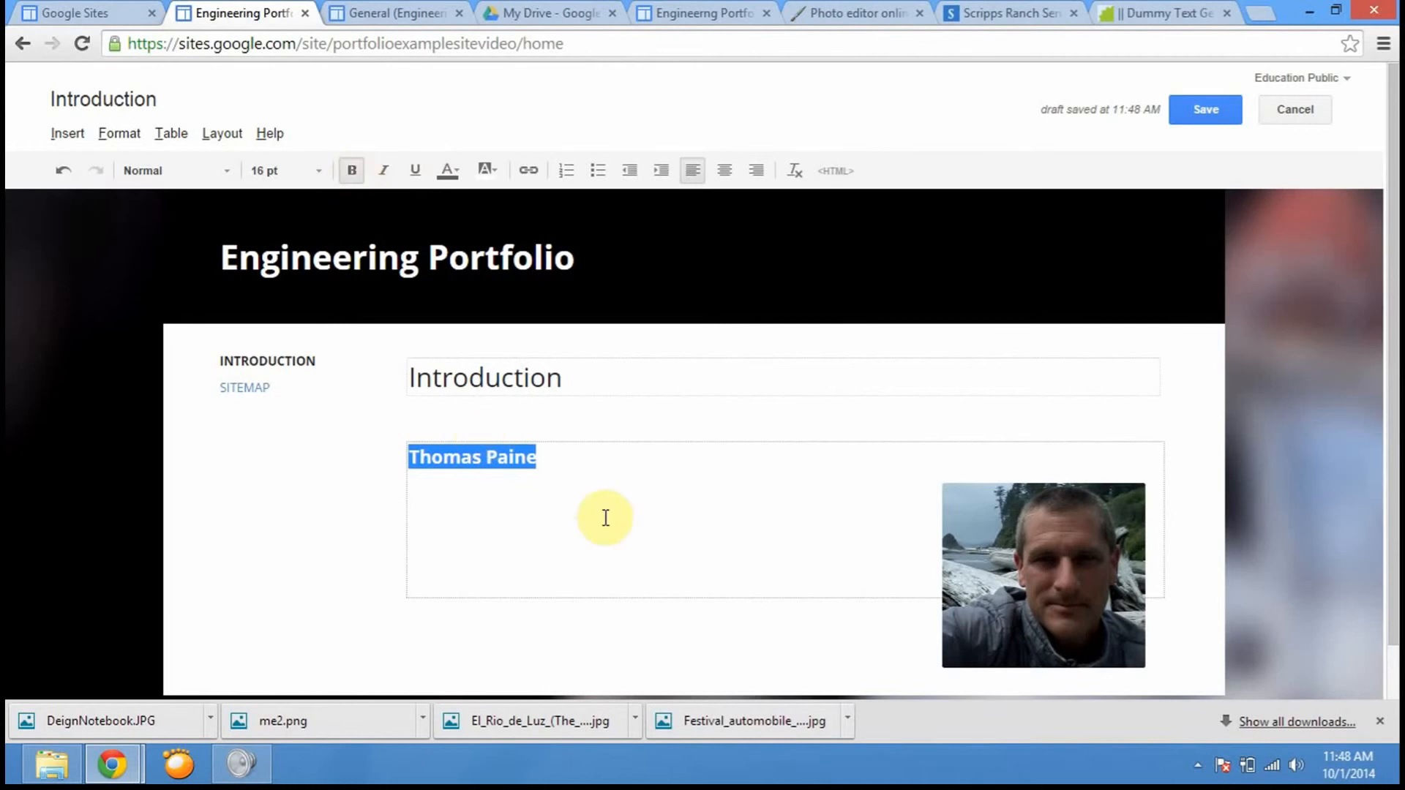
- Add the heading "Engineering Interests" below the owner's name, leaving one blank line between them
{"action": "left_click", "coordinate": [601, 448]}
{"action": "key", "text": "Return"}
{"action": "key", "text": "Return"}
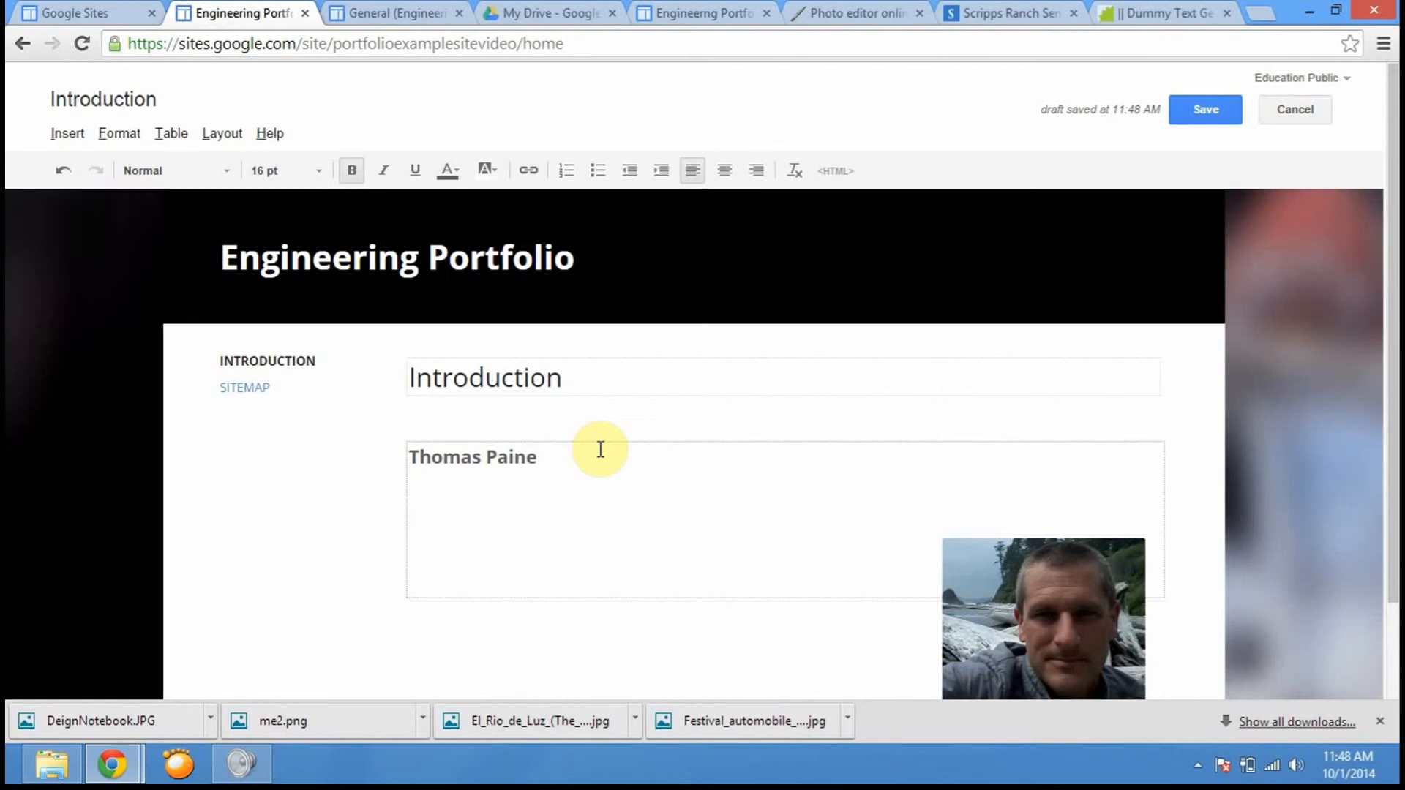
{"action": "type", "text": "Eineering"}
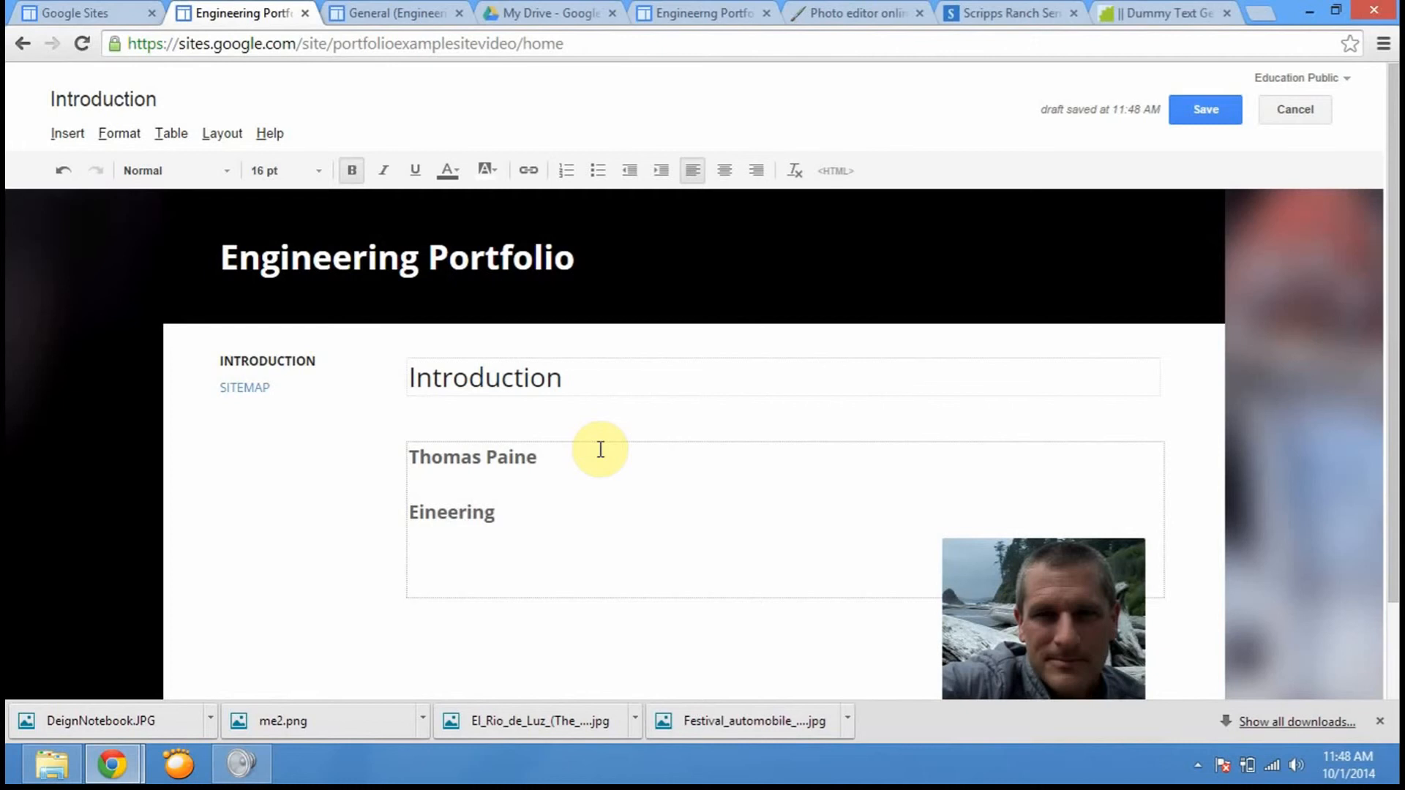
{"action": "key", "text": "BackSpace"}
{"action": "key", "text": "BackSpace"}
{"action": "key", "text": "BackSpace"}
{"action": "key", "text": "BackSpace"}
{"action": "key", "text": "BackSpace"}
{"action": "key", "text": "BackSpace"}
{"action": "type", "text": "ngineering INtere"}
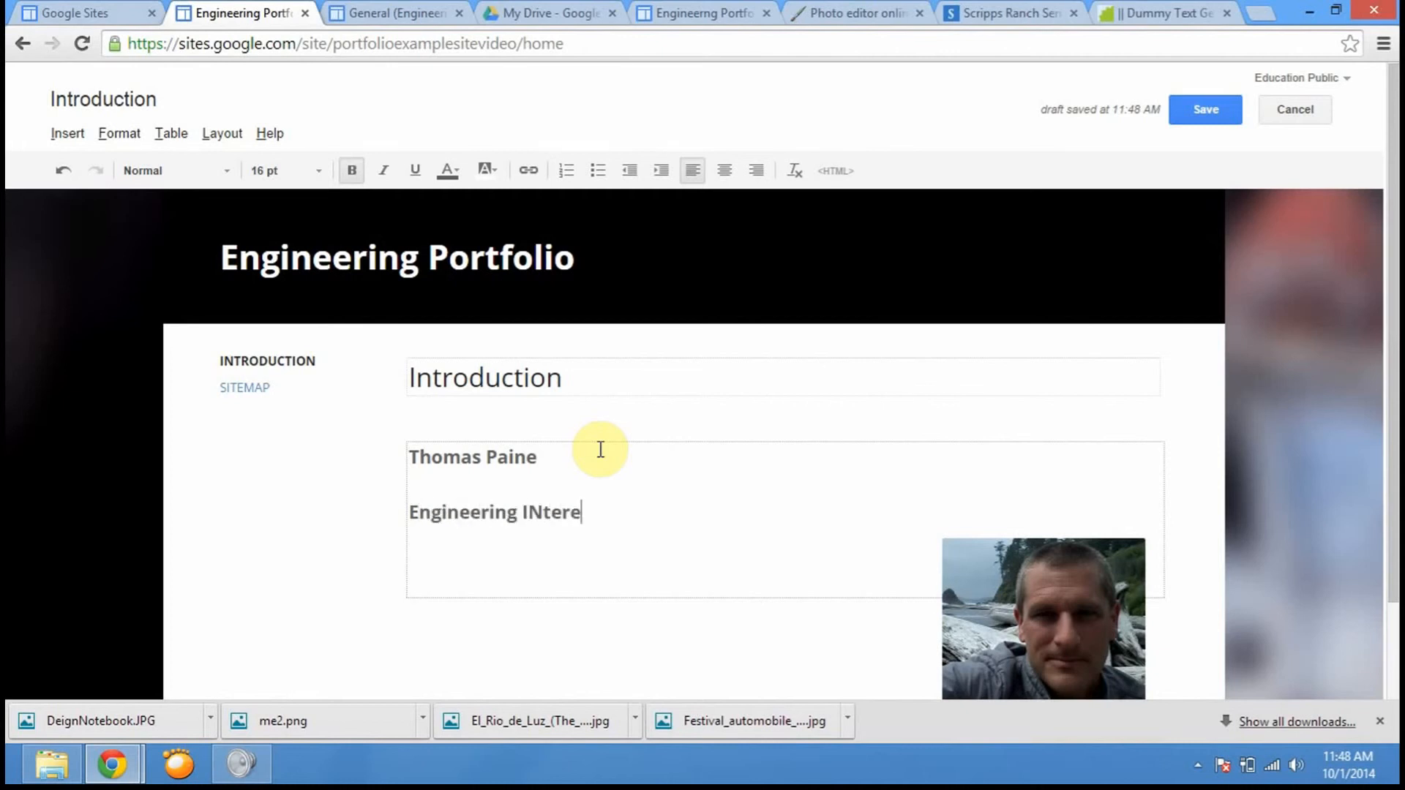
{"action": "type", "text": "sts"}
{"action": "left_click", "coordinate": [540, 512]}
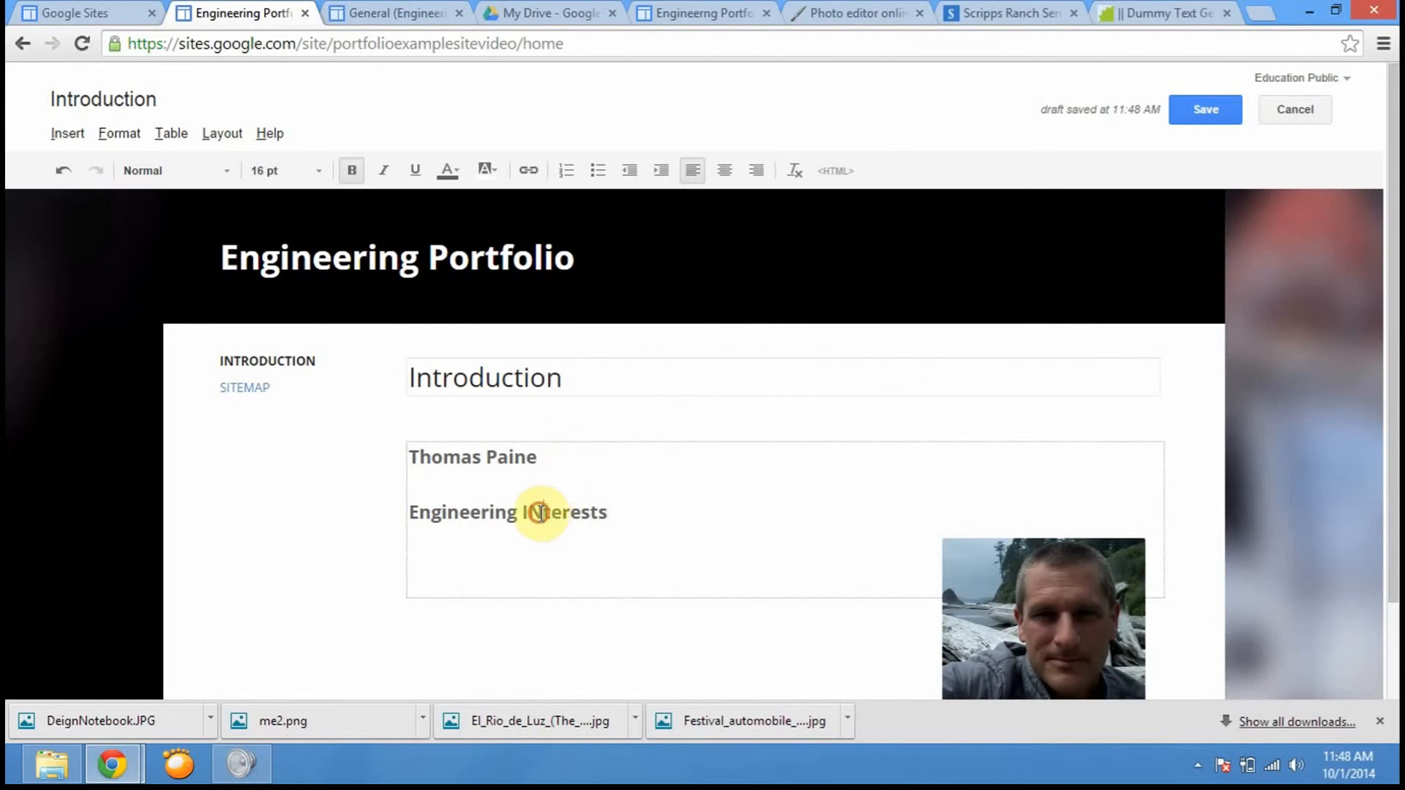
{"action": "key", "text": "BackSpace"}
{"action": "type", "text": "n"}
- Add the heading "Personal Interests" below "Engineering Interests", leaving two blank lines between them
{"action": "left_click", "coordinate": [649, 510]}
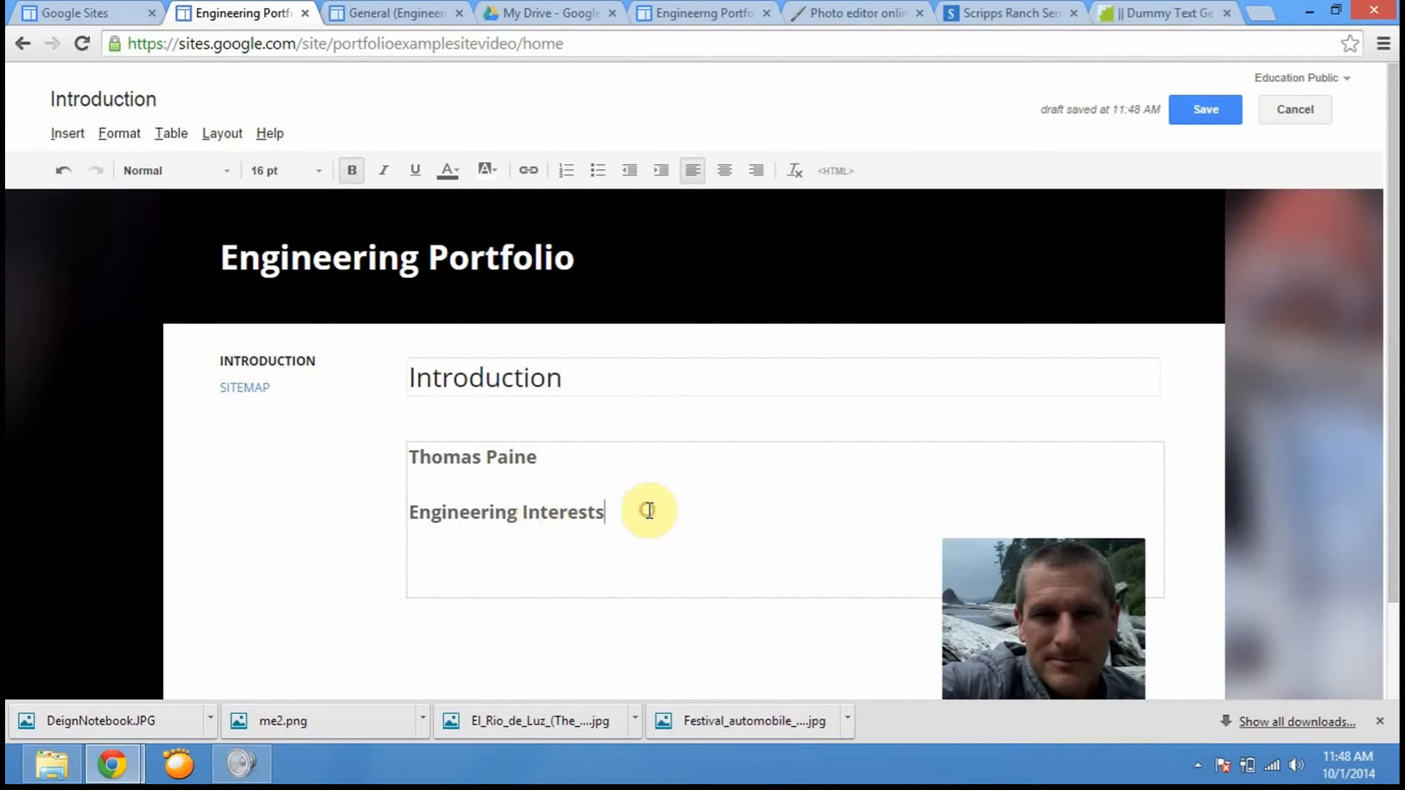
{"action": "left_click", "coordinate": [648, 510]}
{"action": "key", "text": "Return"}
{"action": "key", "text": "Return"}
{"action": "key", "text": "Return"}
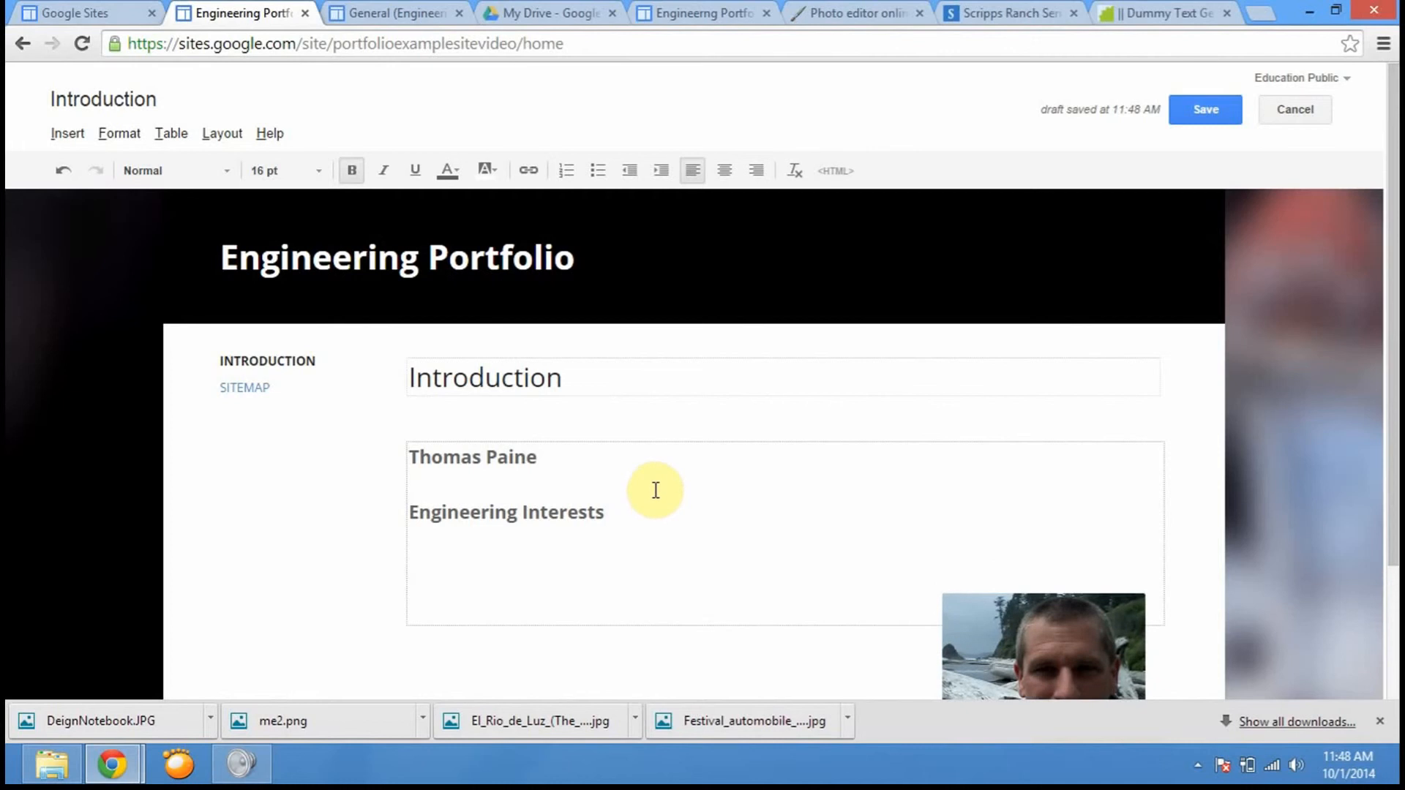
{"action": "type", "text": "Personal"}
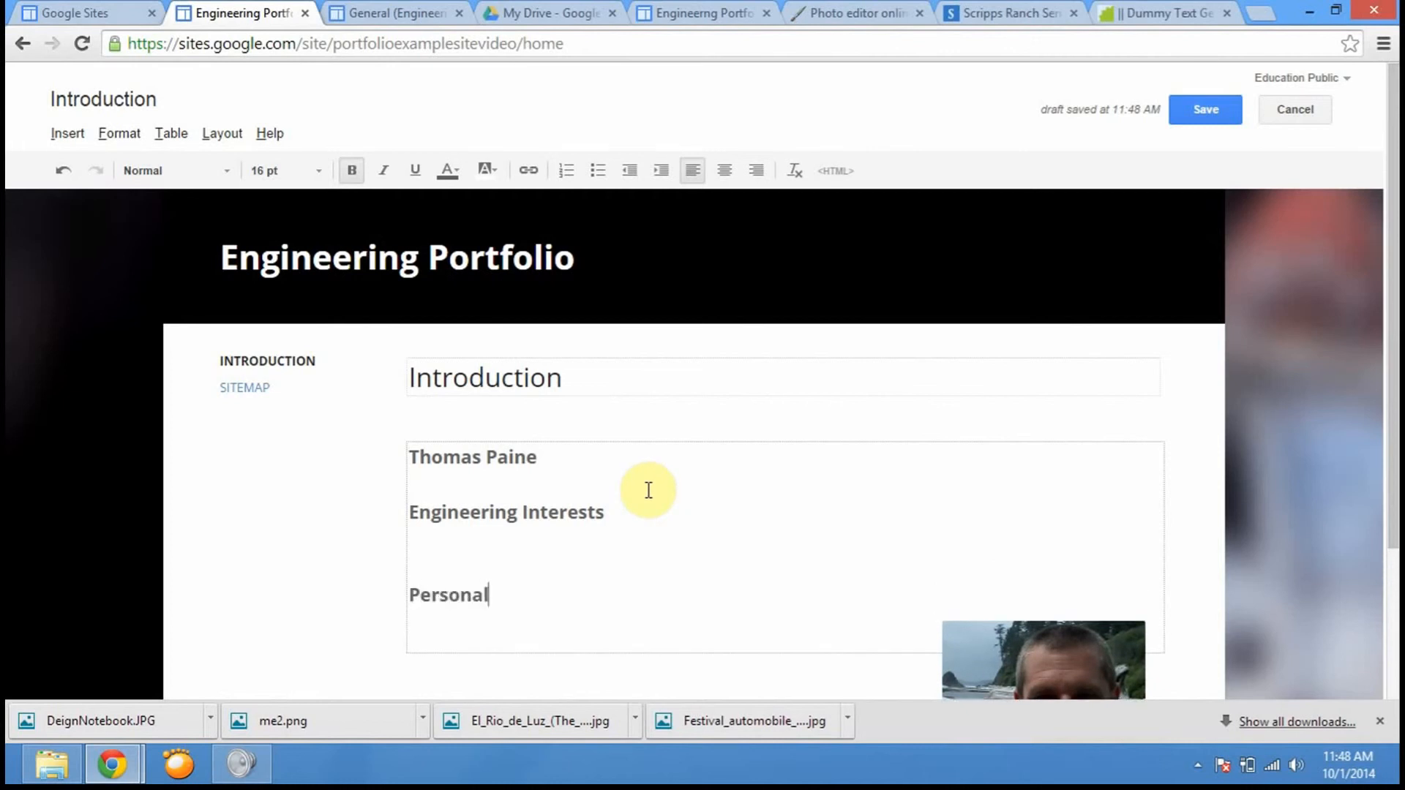
{"action": "type", "text": " INterests"}
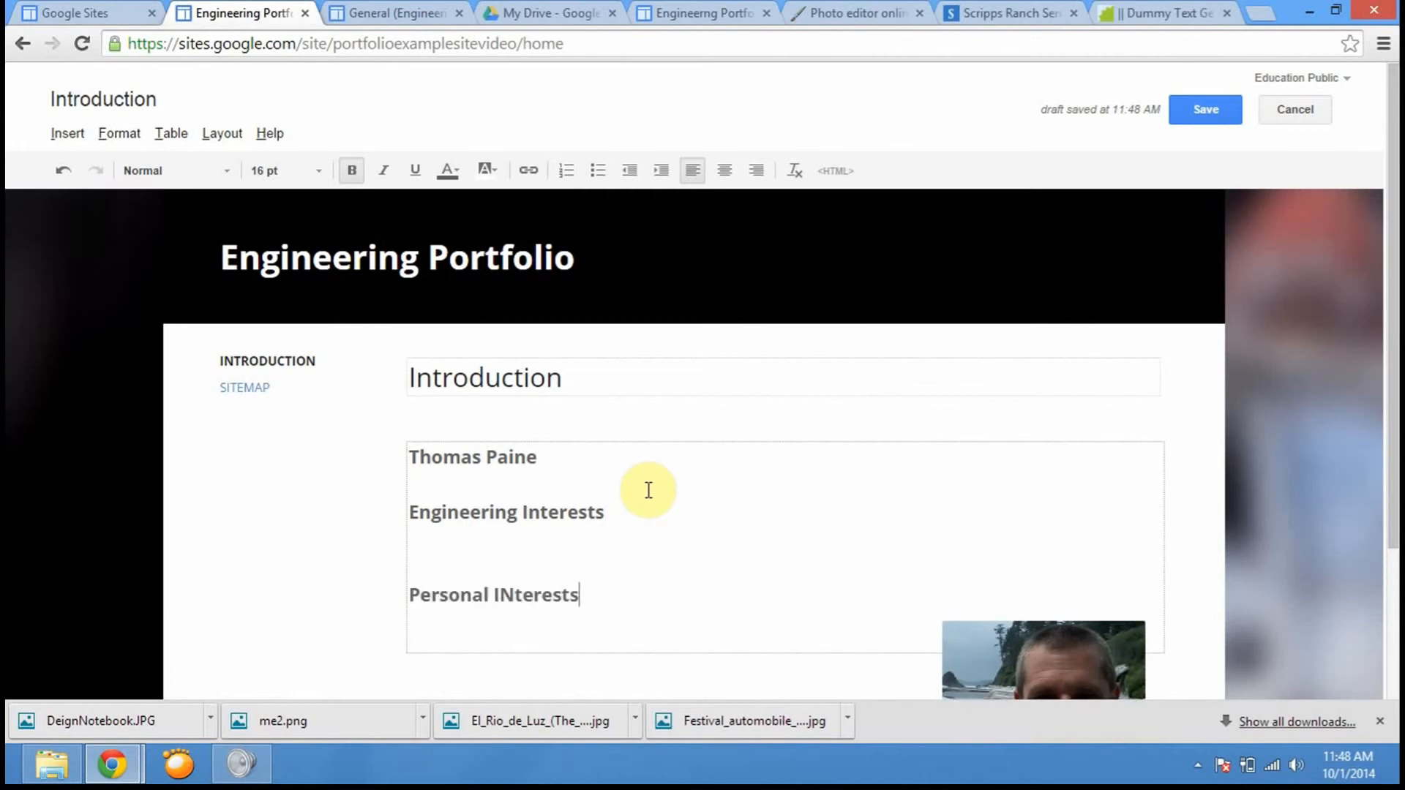
{"action": "left_click", "coordinate": [522, 594]}
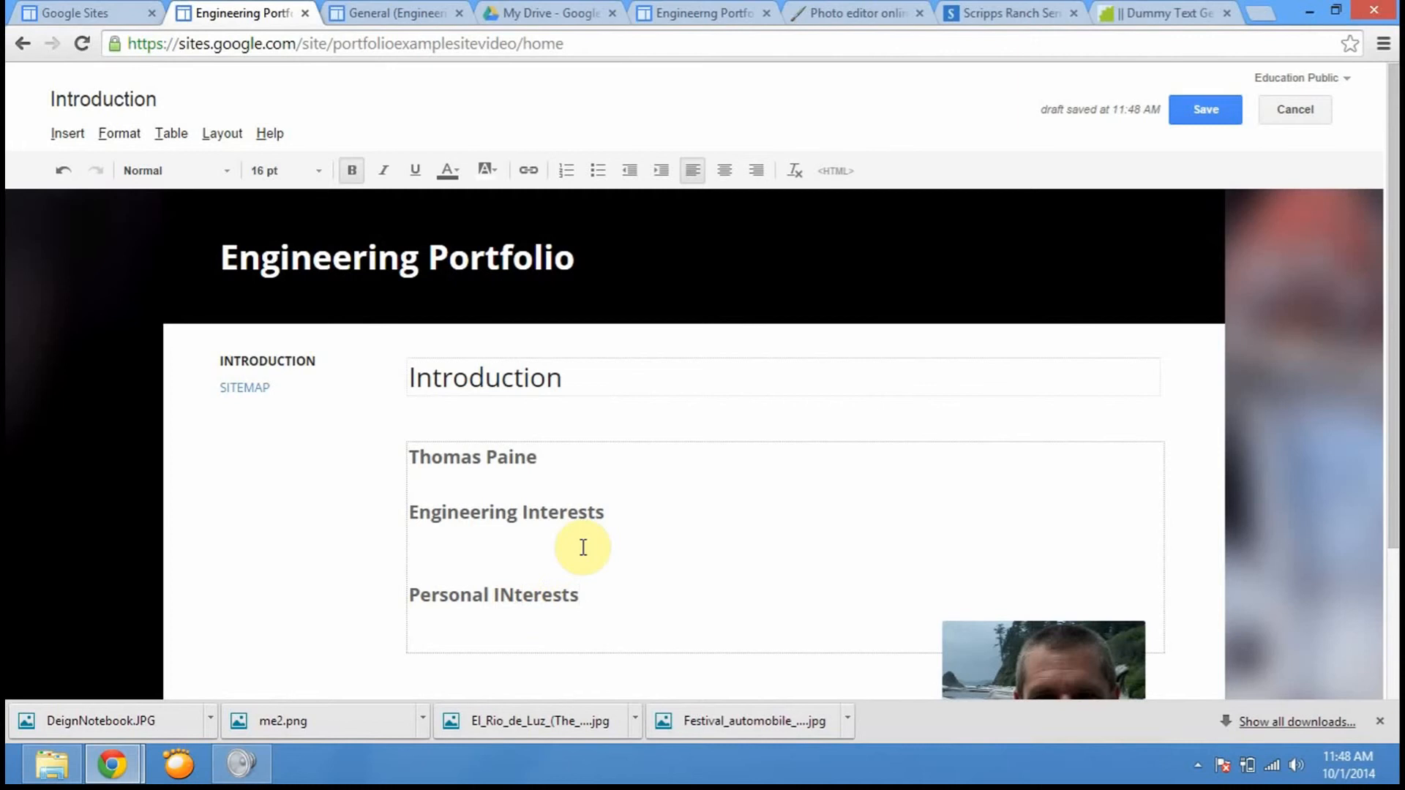
{"action": "key", "text": "BackSpace"}
{"action": "type", "text": "n"}
- Move the portrait image up to the line between the owner's name and "Engineering Interests" and select it
{"action": "left_click_drag", "start_coordinate": [1394, 358], "coordinate": [1395, 429]}
{"action": "left_click", "coordinate": [1109, 611]}
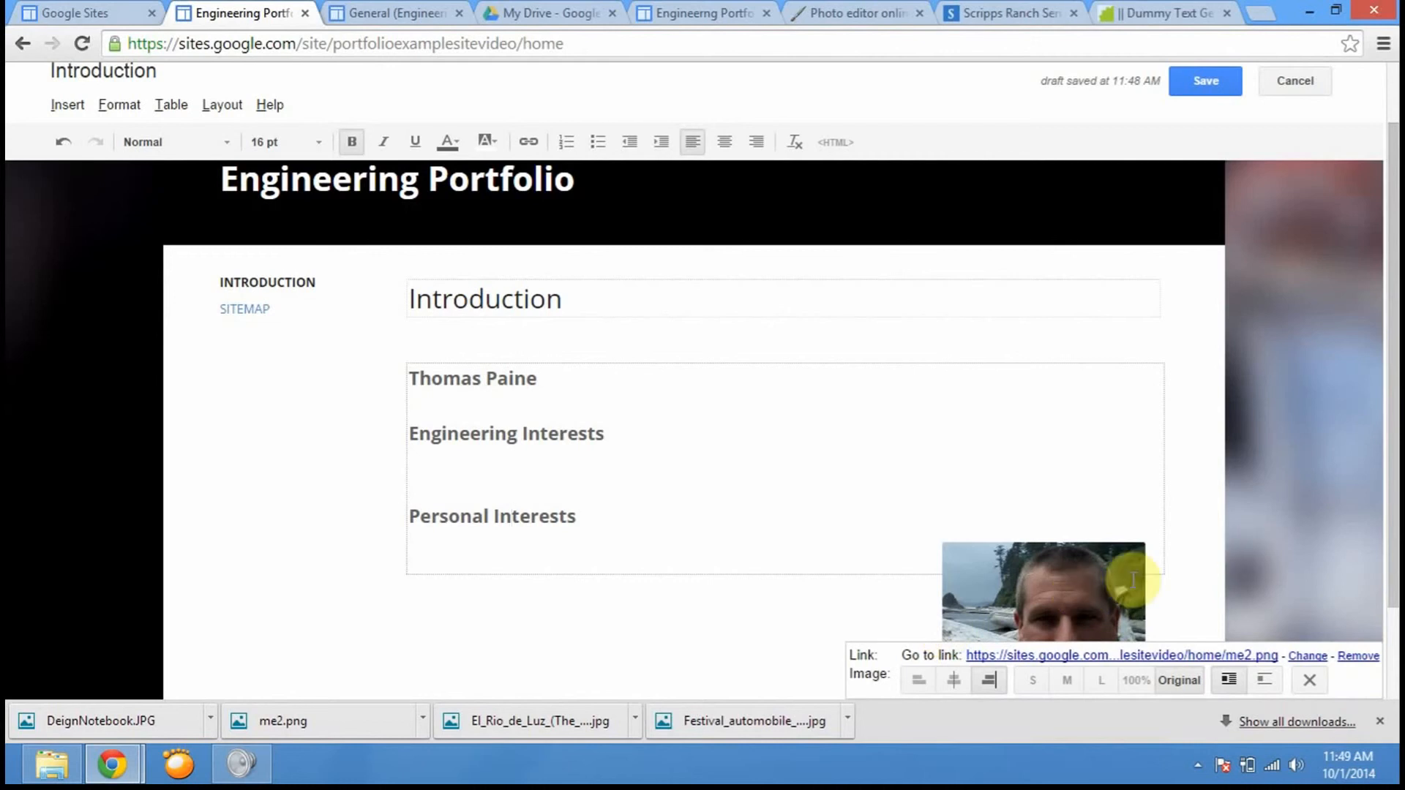
{"action": "left_click", "coordinate": [496, 556]}
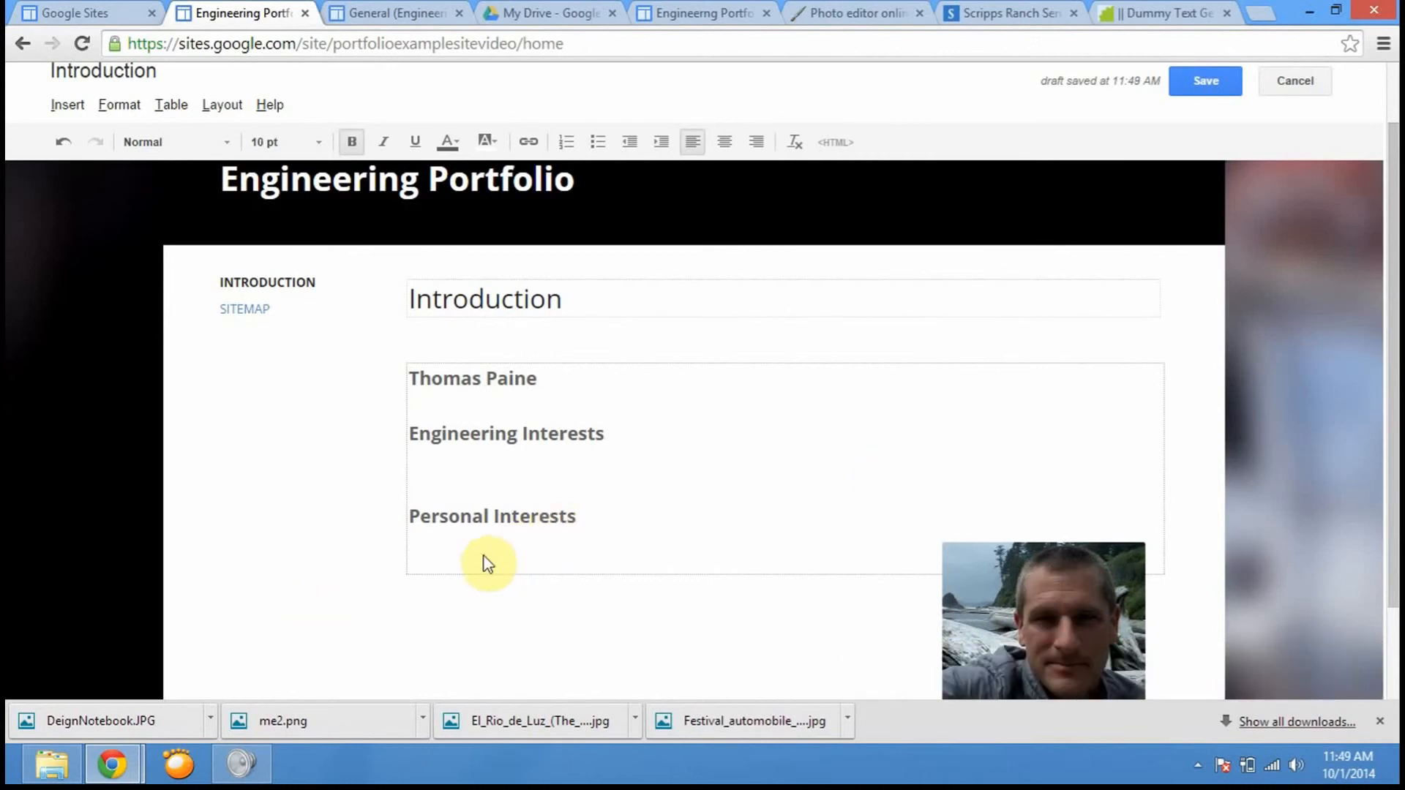
{"action": "left_click", "coordinate": [472, 466]}
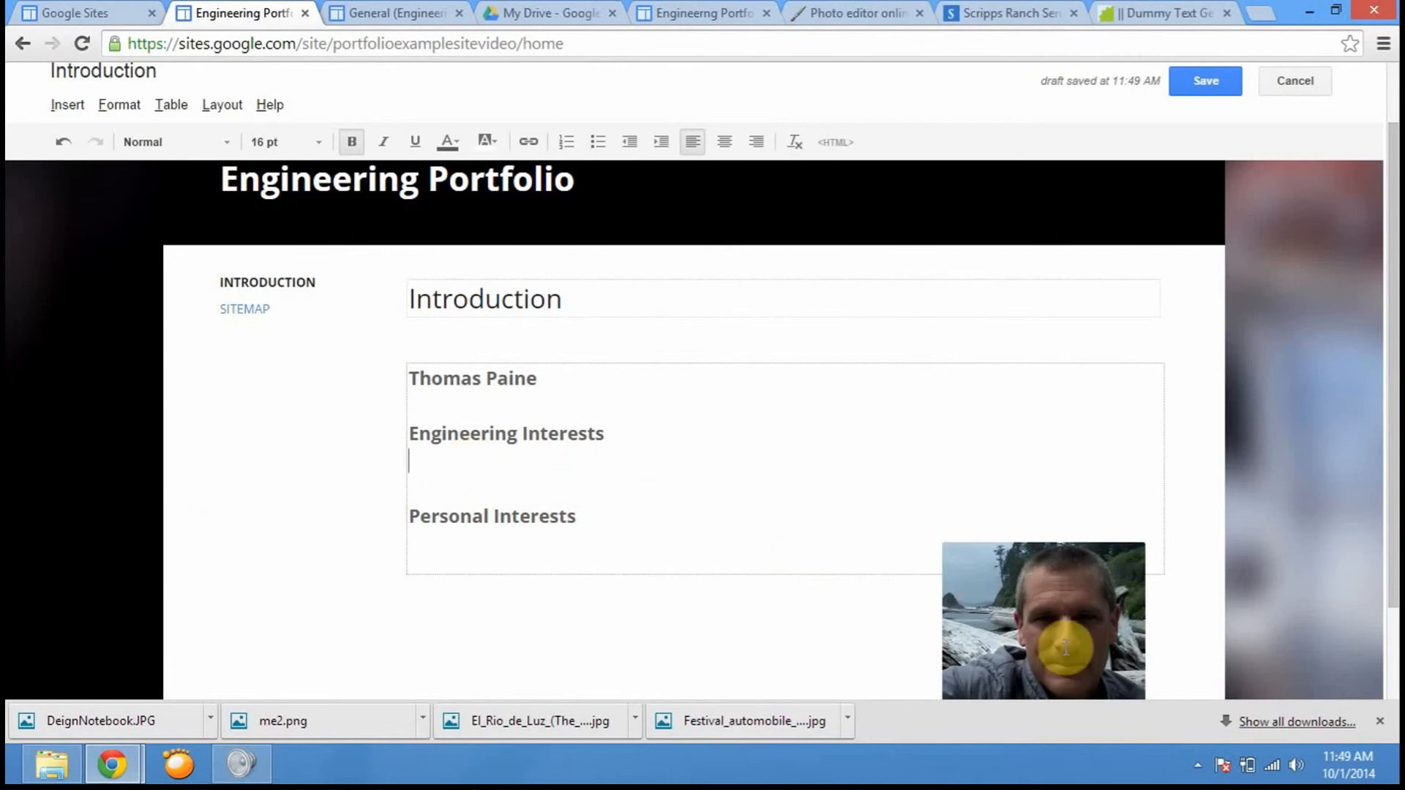
{"action": "left_click_drag", "start_coordinate": [1065, 643], "coordinate": [972, 379]}
{"action": "left_click", "coordinate": [1054, 469]}
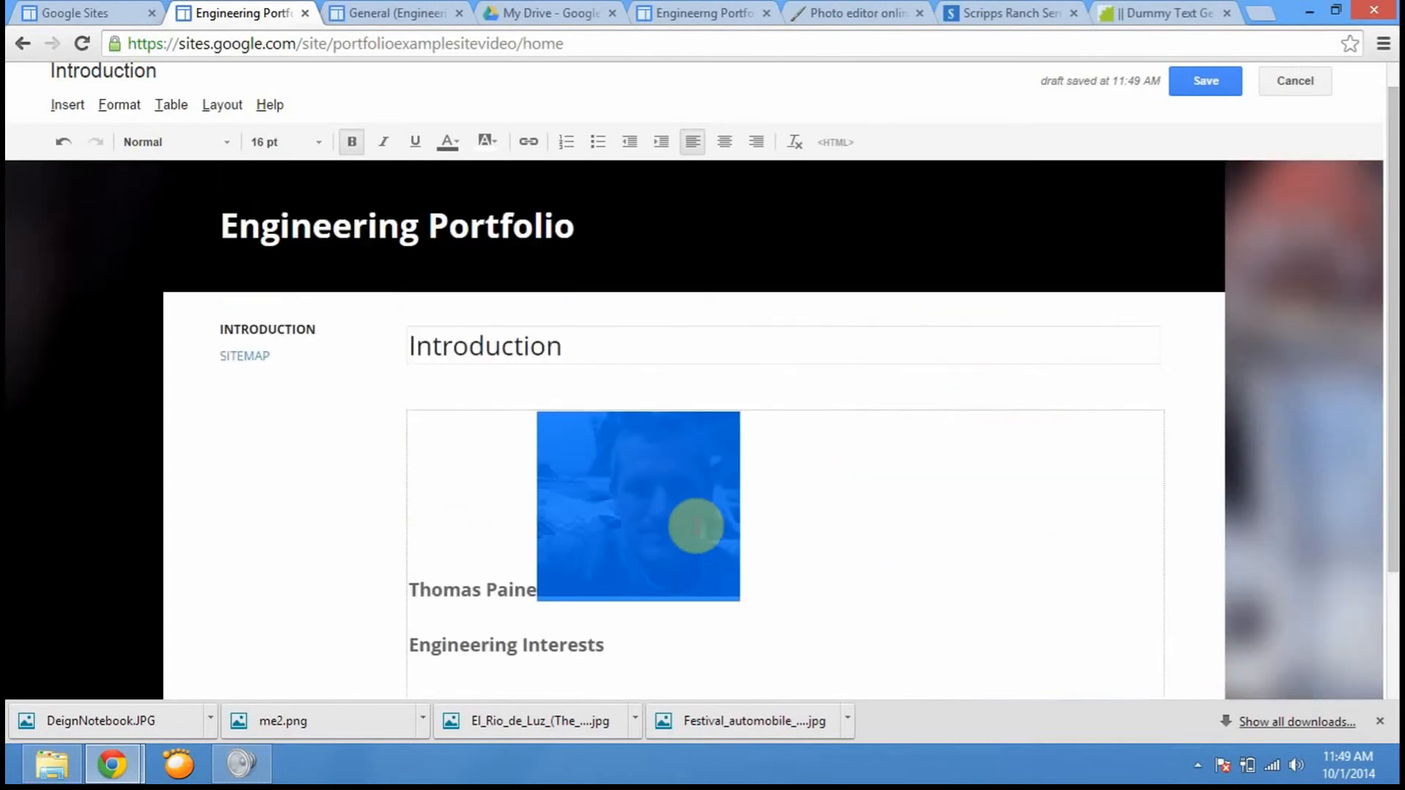
{"action": "left_click_drag", "start_coordinate": [696, 526], "coordinate": [715, 614]}
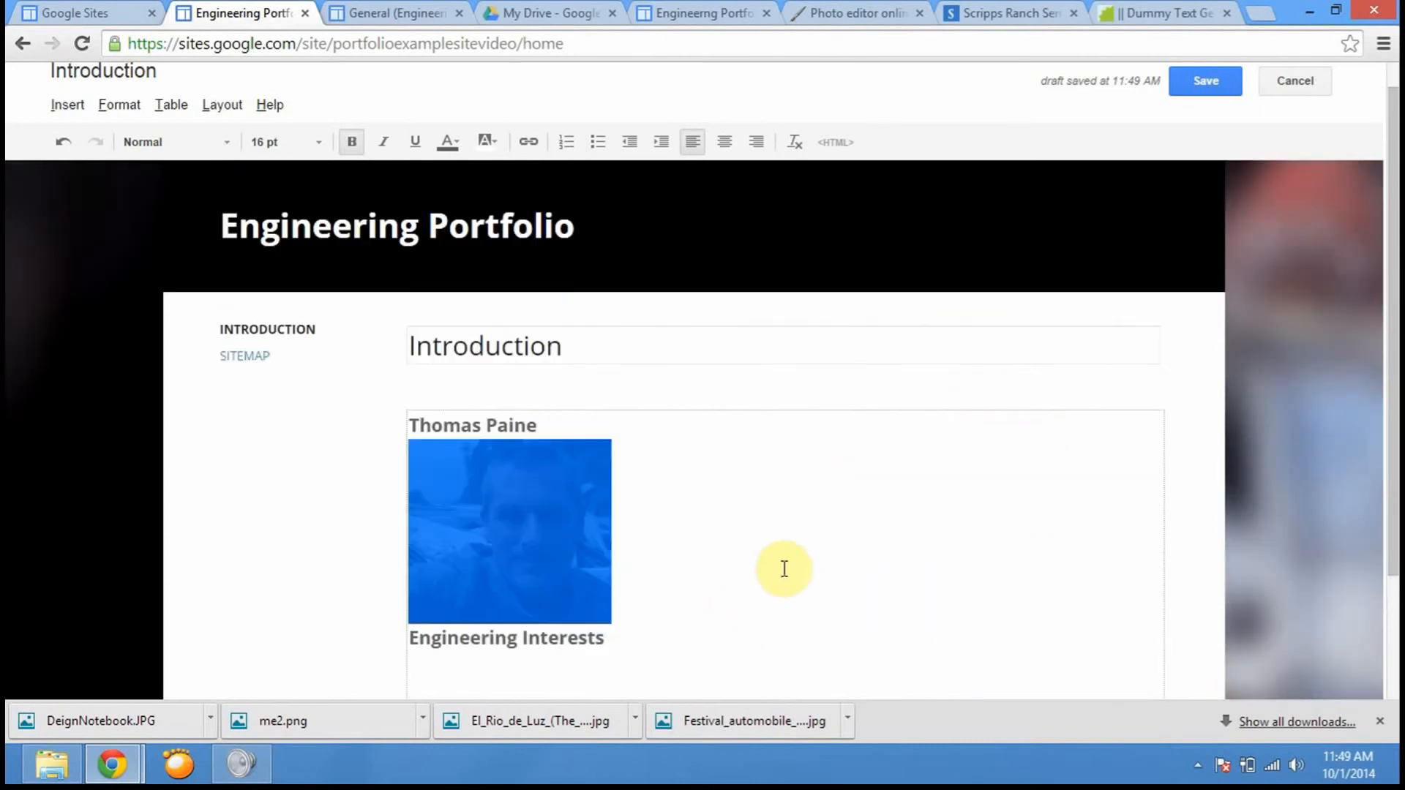
{"action": "left_click", "coordinate": [742, 524]}
{"action": "left_click", "coordinate": [564, 510]}
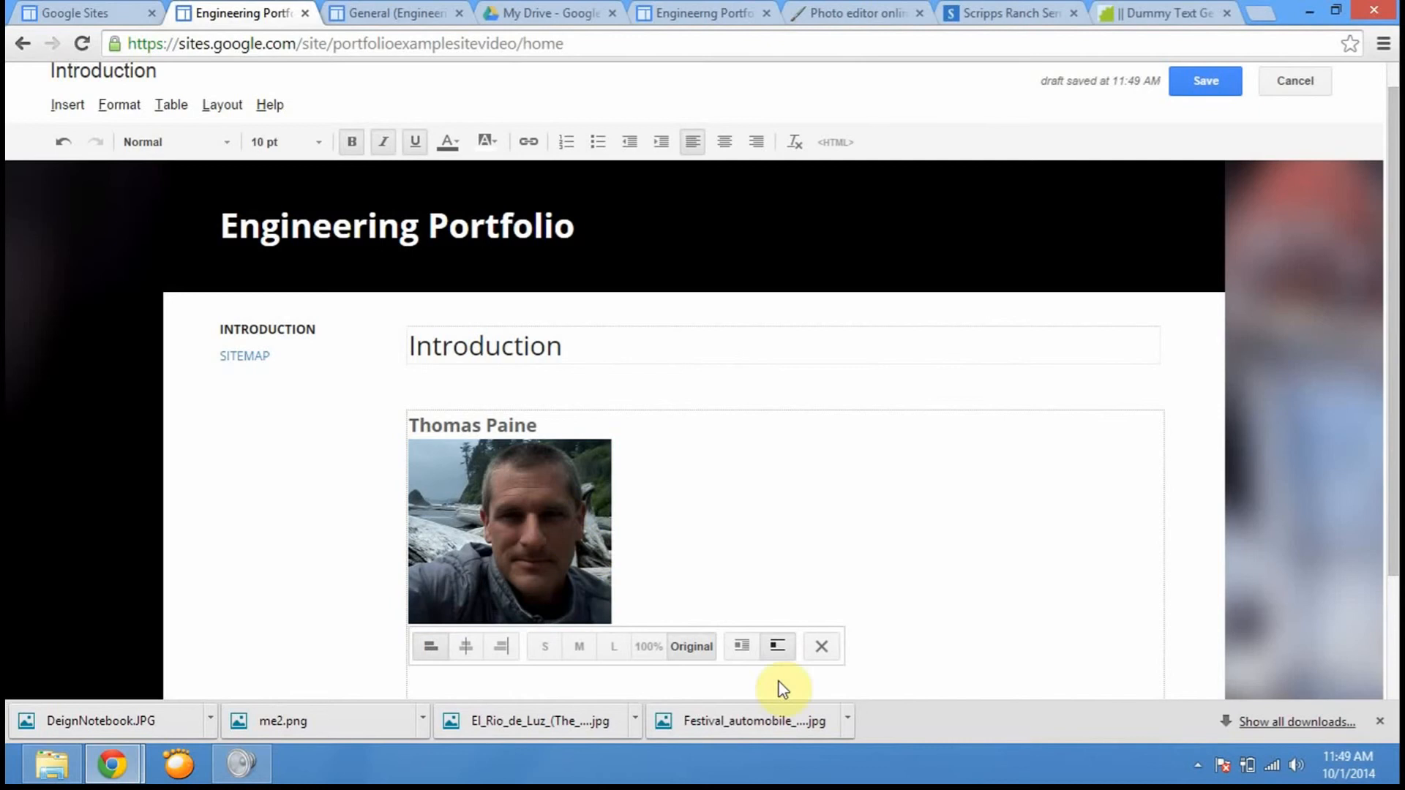
- Turn on text wrapping for the right-aligned portrait image and insert a blank line between the owner's name and "Engineering Interests"
{"action": "left_click", "coordinate": [741, 653]}
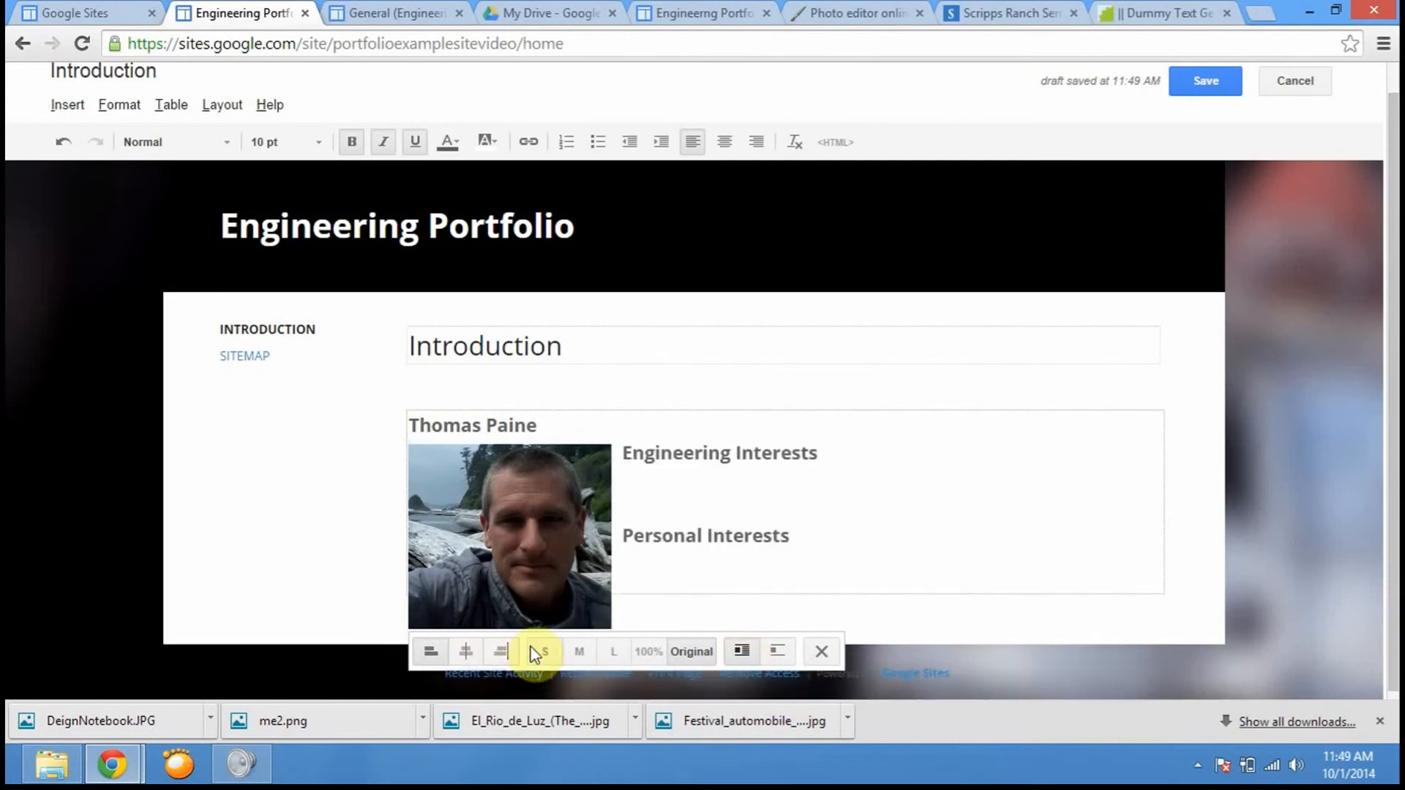
{"action": "left_click", "coordinate": [504, 650]}
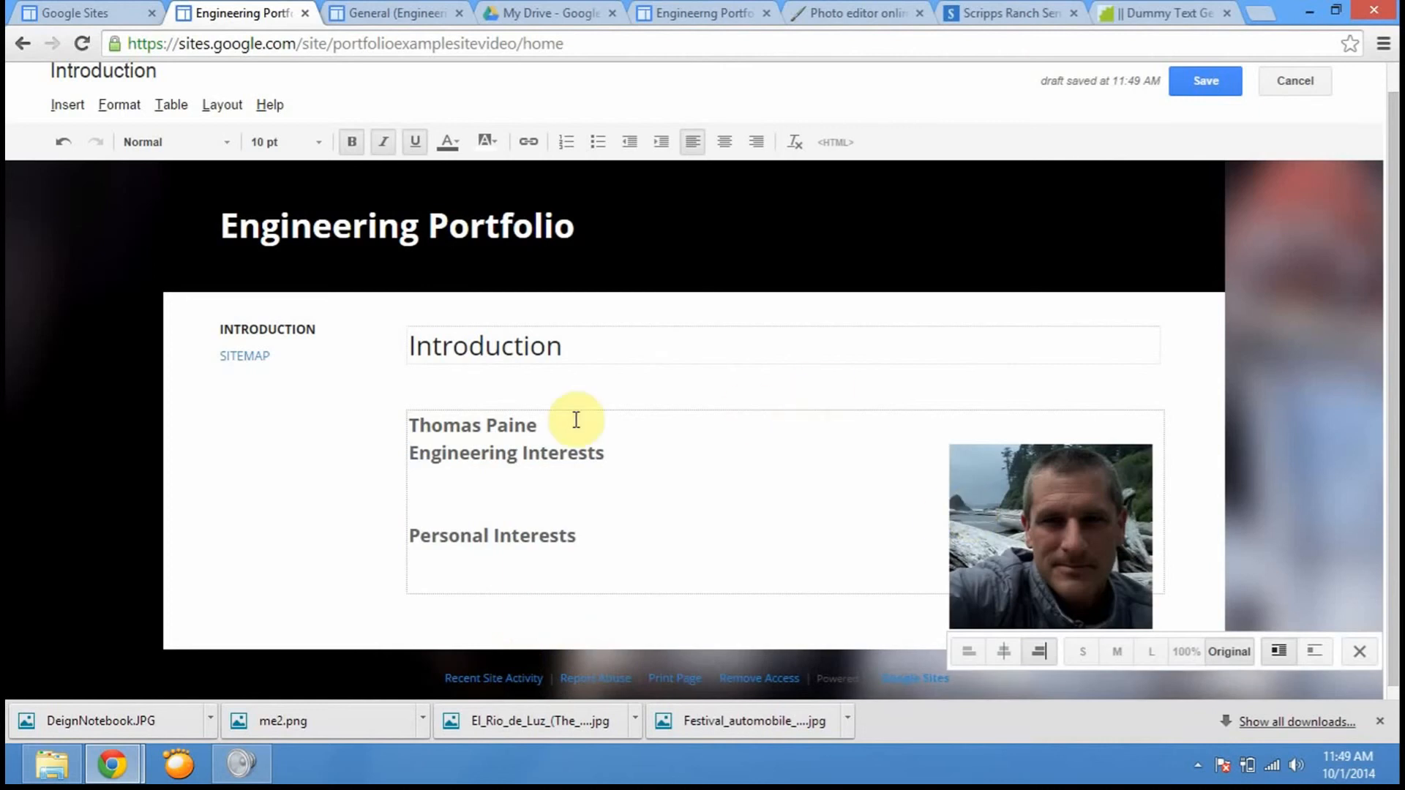
{"action": "left_click", "coordinate": [410, 449]}
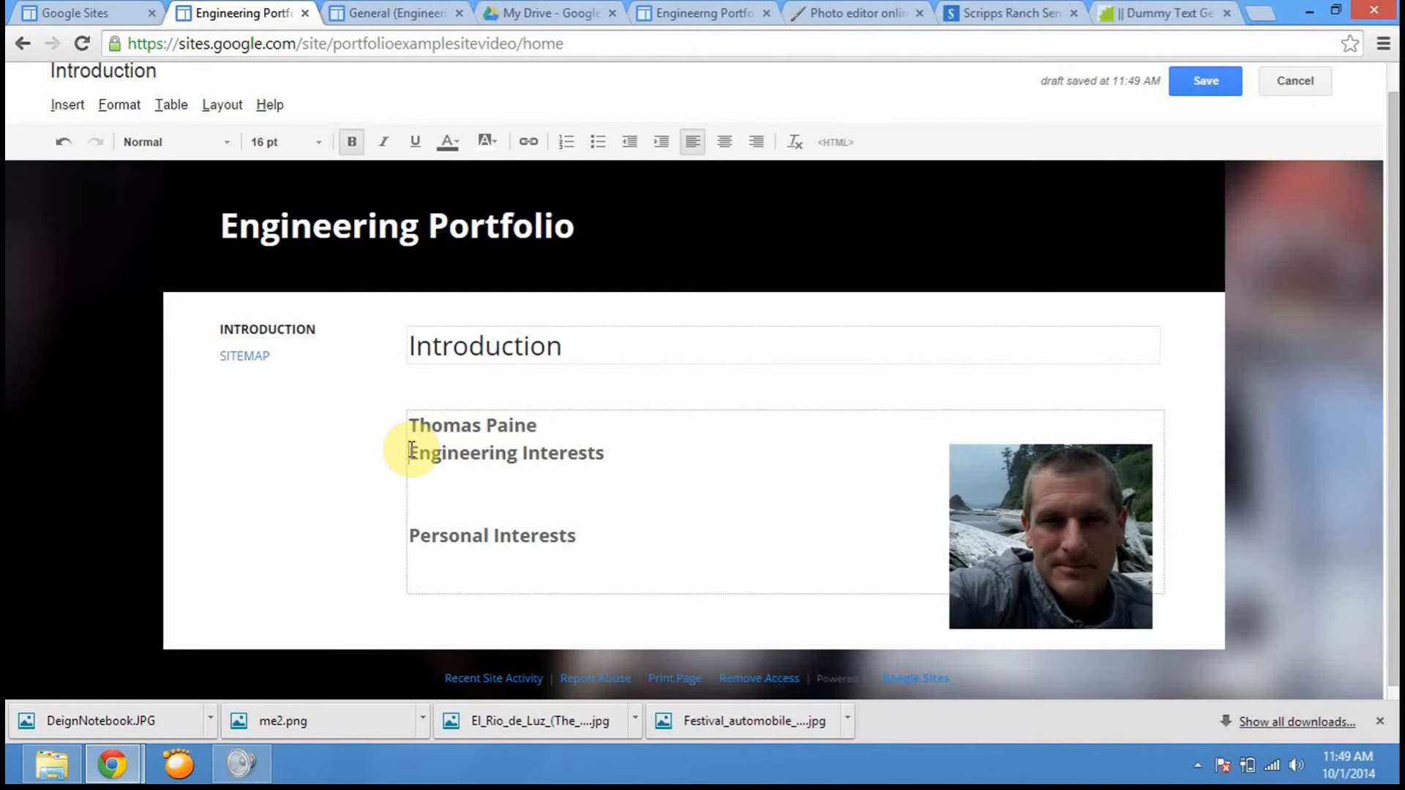
{"action": "key", "text": "Return"}
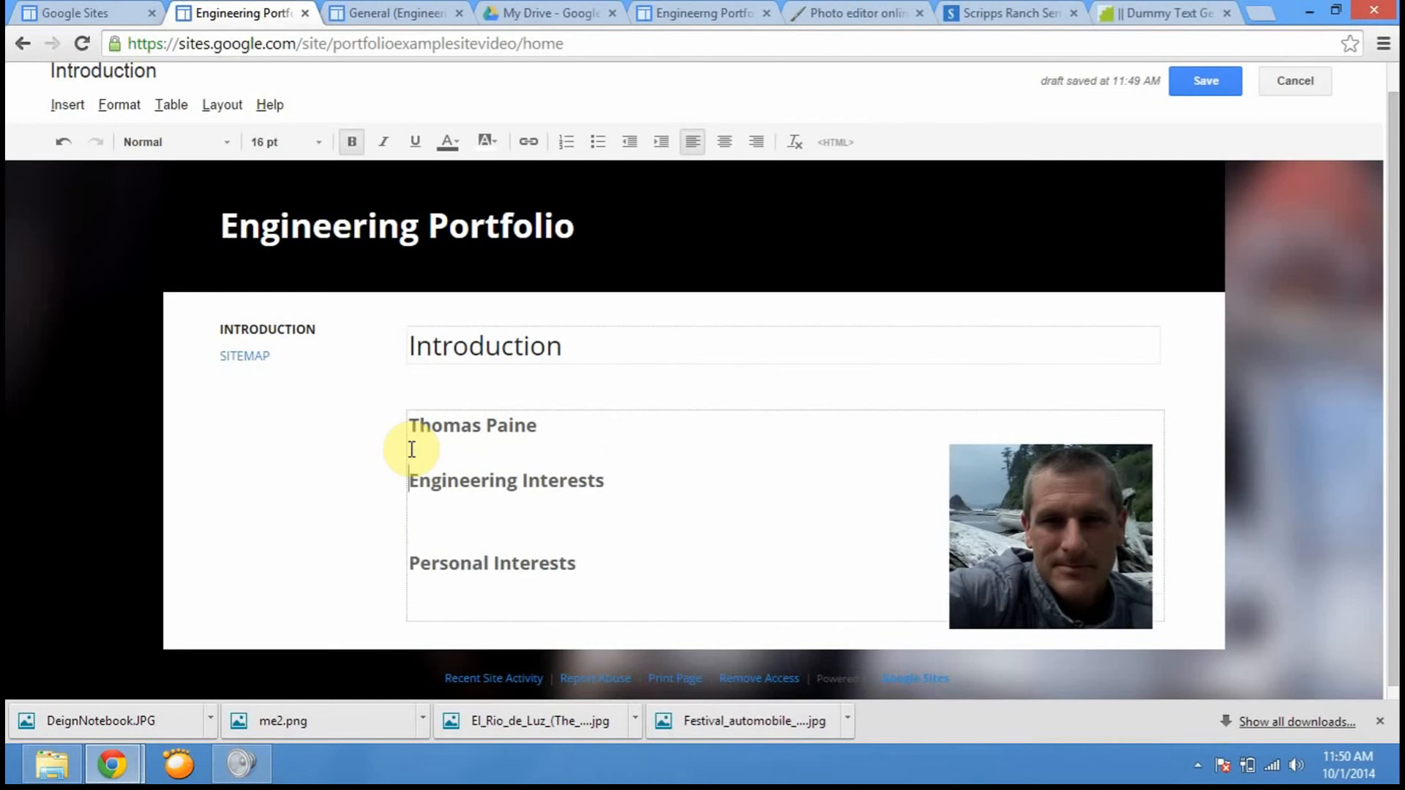
- Set the headings "Engineering Interests" and "Personal Interests" to 12 pt
{"action": "left_click", "coordinate": [611, 480]}
{"action": "left_click_drag", "start_coordinate": [585, 477], "coordinate": [386, 476]}
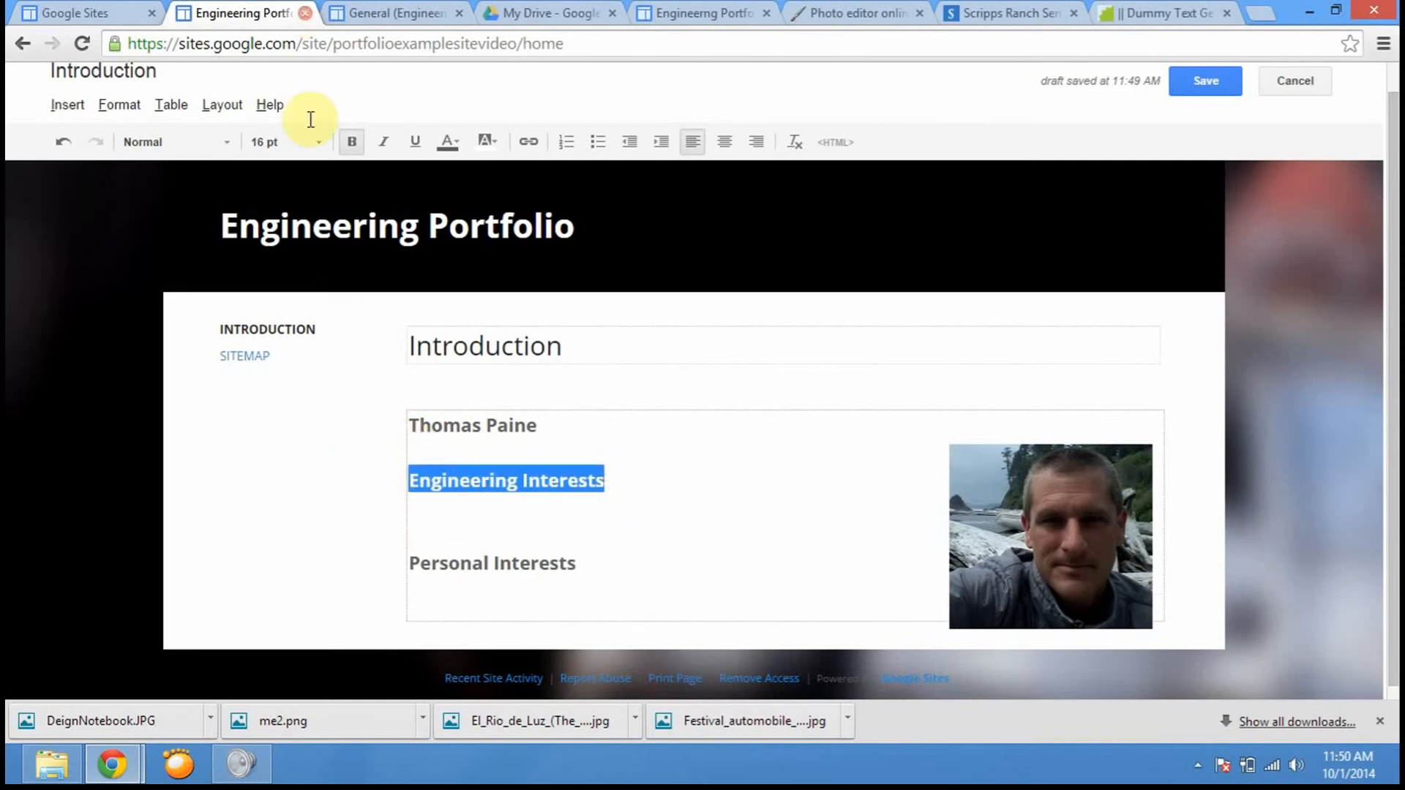
{"action": "left_click", "coordinate": [320, 145]}
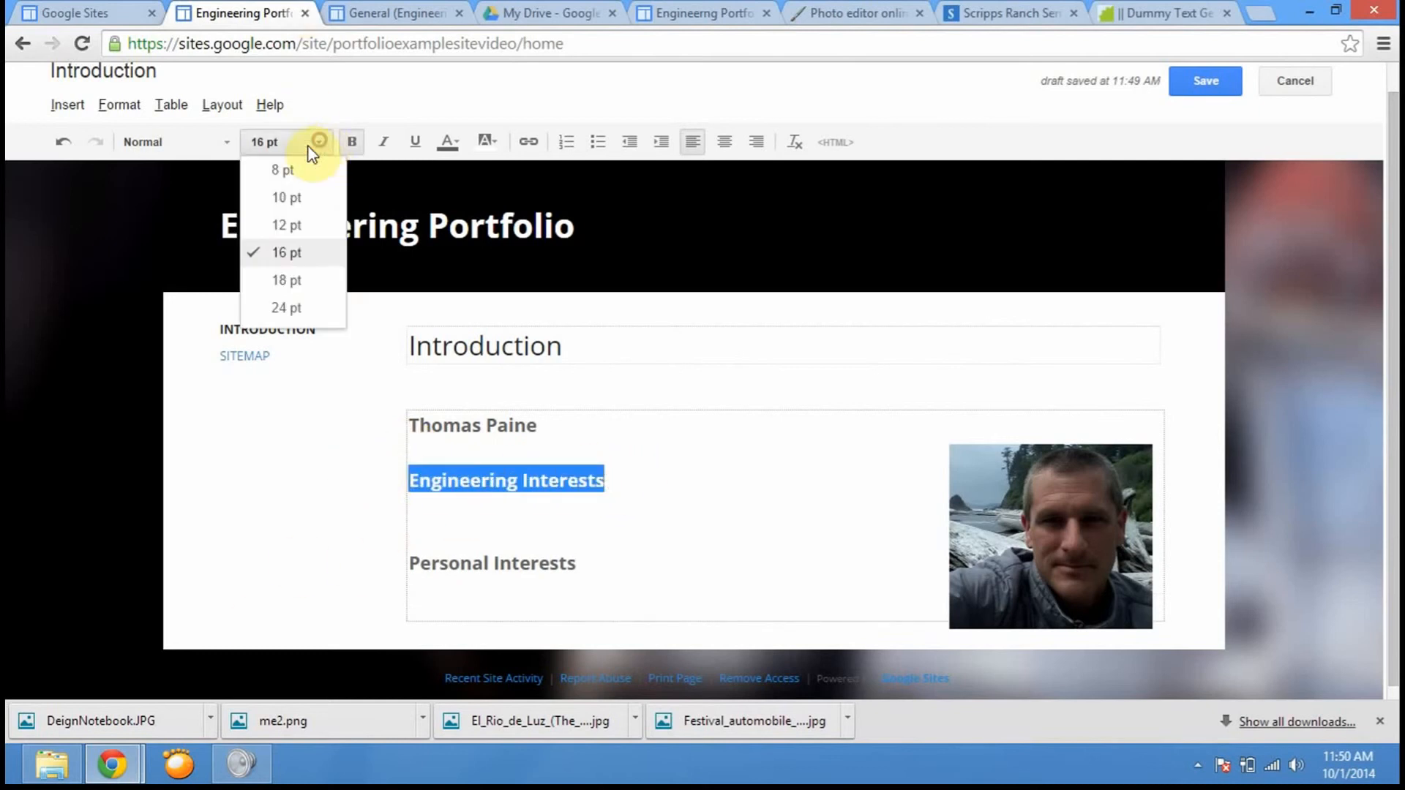
{"action": "left_click", "coordinate": [286, 227]}
{"action": "left_click", "coordinate": [586, 564]}
{"action": "left_click_drag", "start_coordinate": [586, 563], "coordinate": [380, 562]}
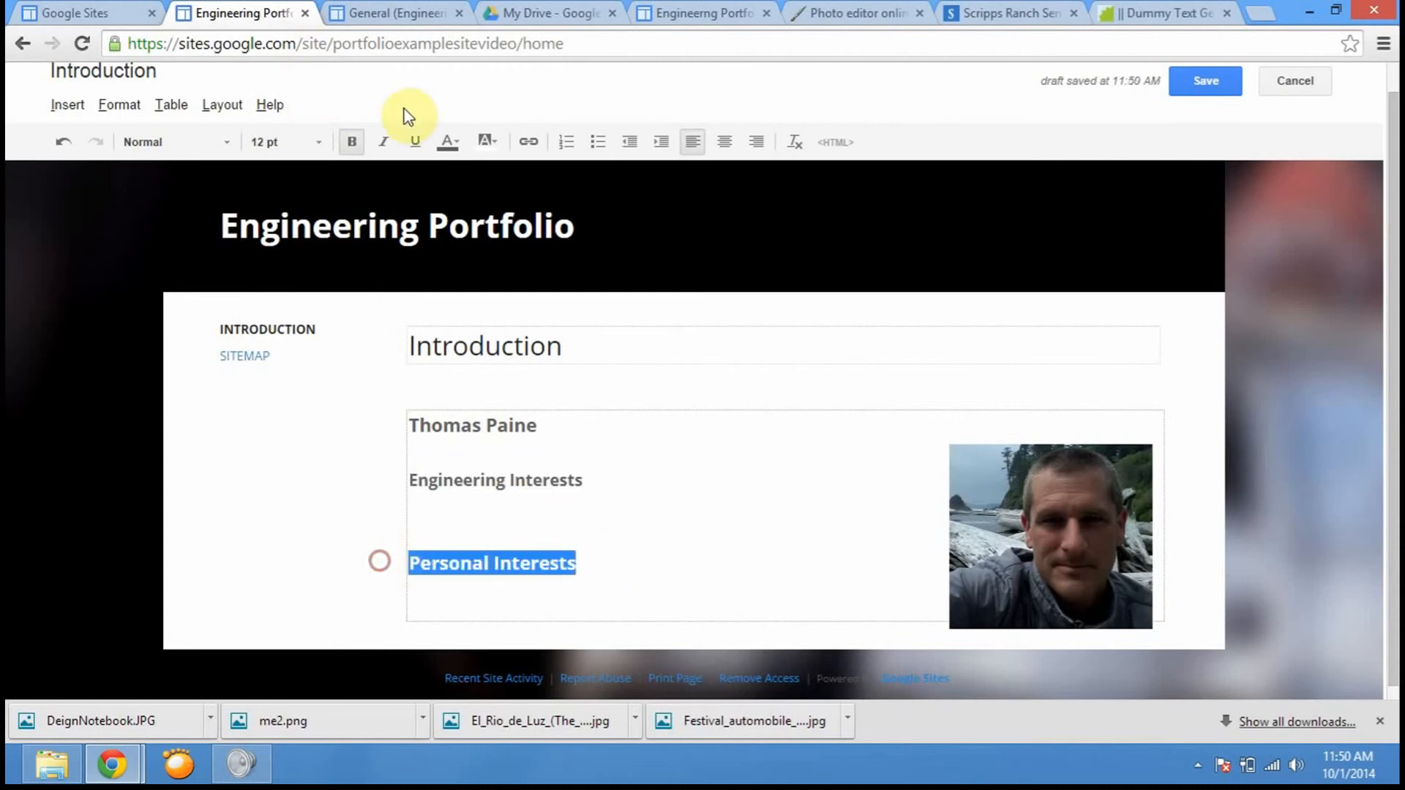
{"action": "left_click", "coordinate": [315, 145]}
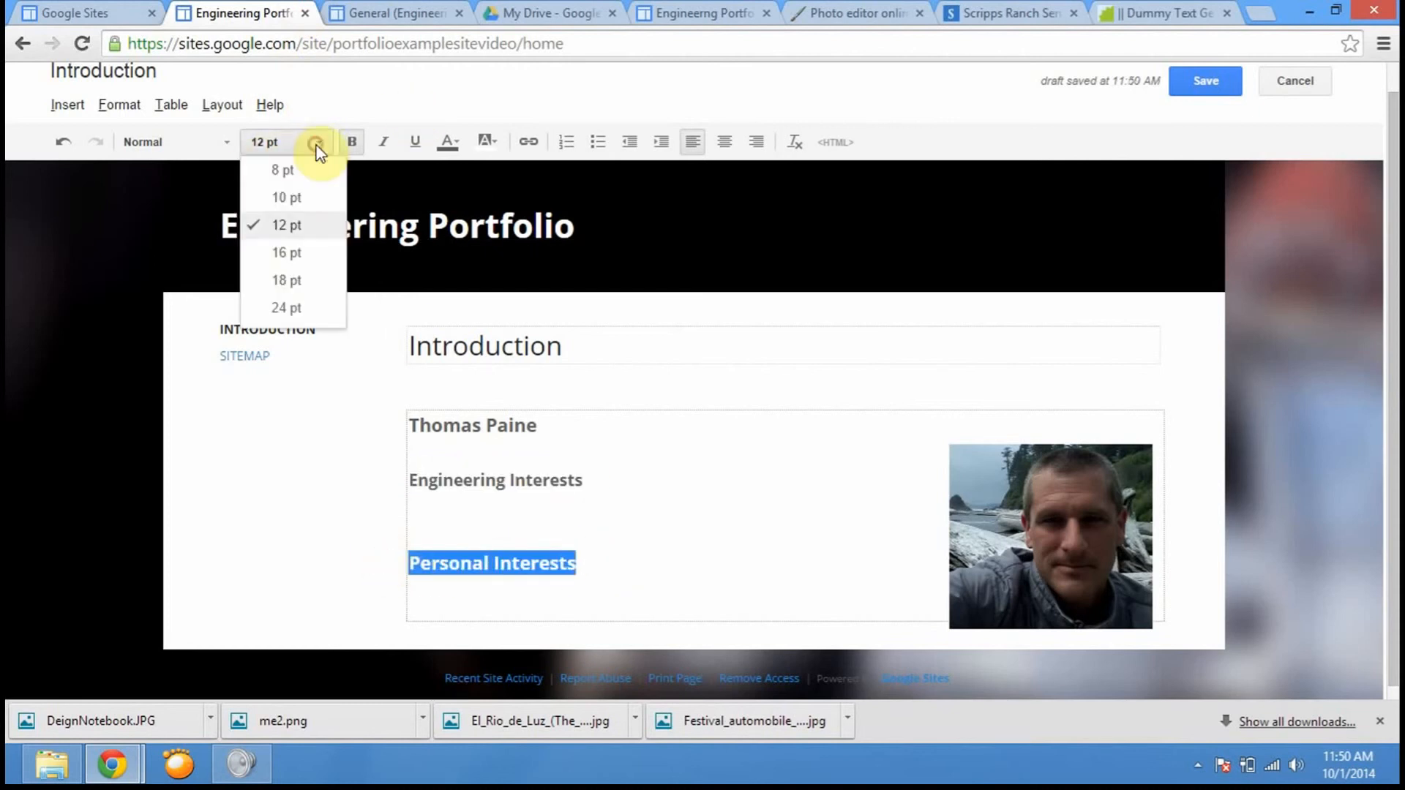
{"action": "left_click", "coordinate": [298, 229]}
- Set the owner's name above the headings to 18 pt and remove its bold formatting
{"action": "left_click_drag", "start_coordinate": [543, 426], "coordinate": [407, 426]}
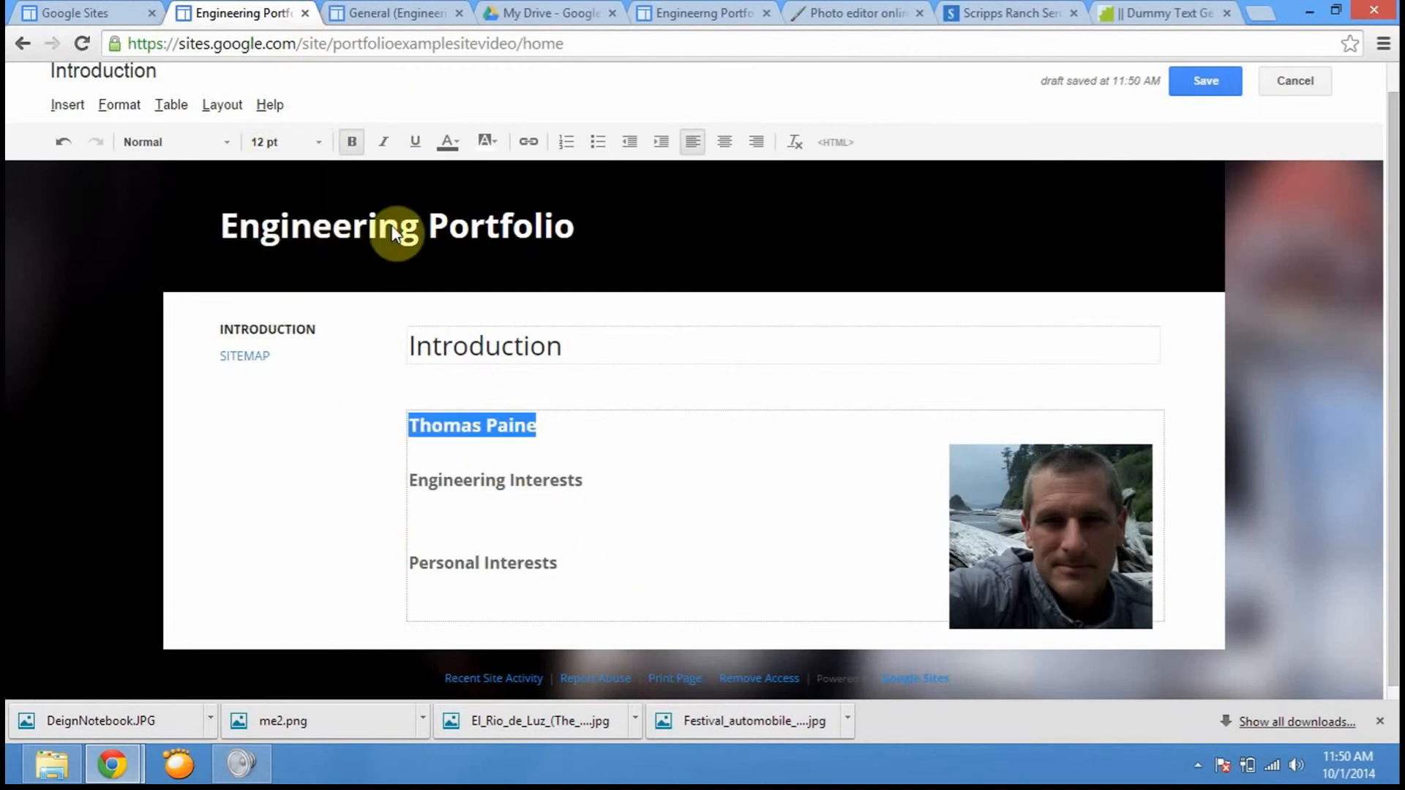
{"action": "left_click", "coordinate": [314, 145]}
{"action": "left_click", "coordinate": [287, 281]}
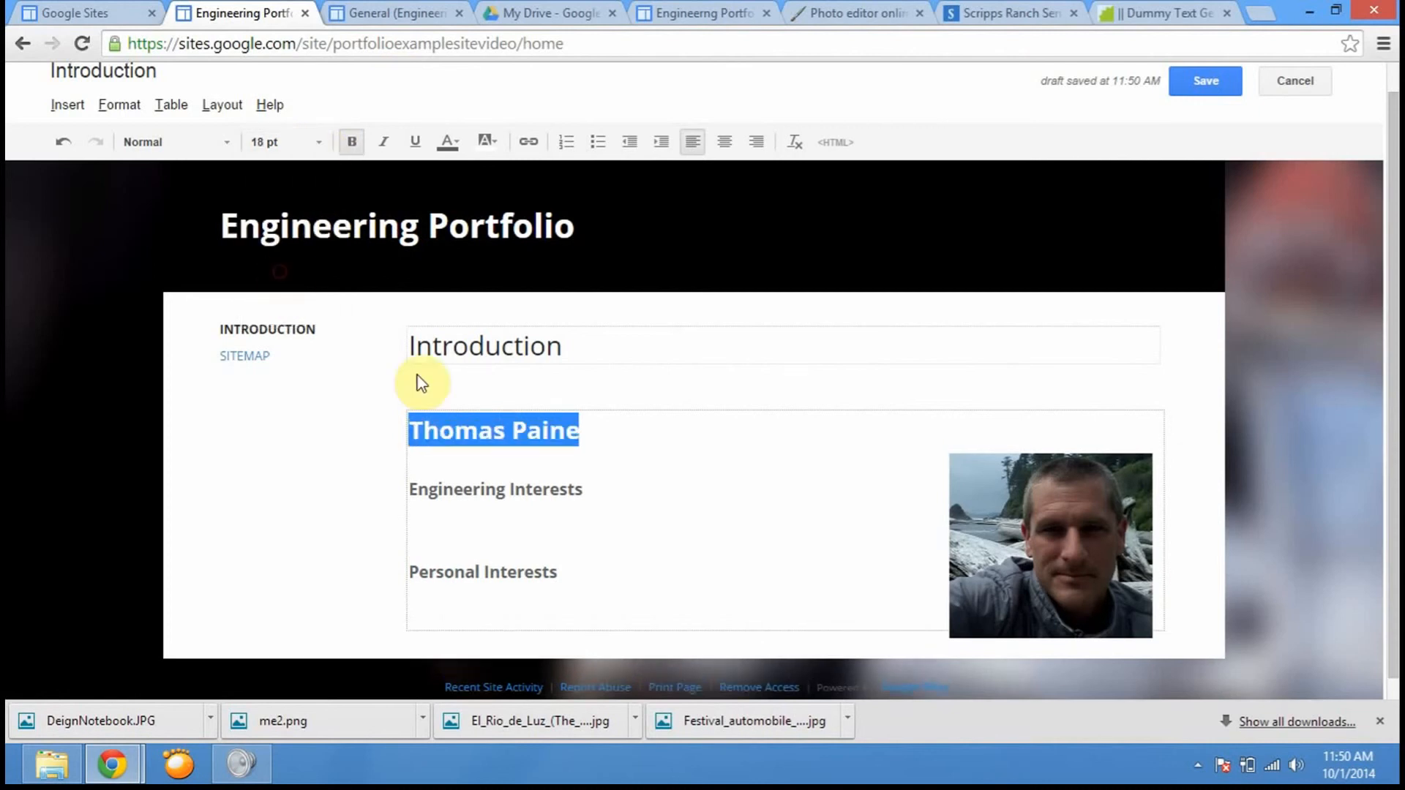
{"action": "left_click", "coordinate": [617, 506]}
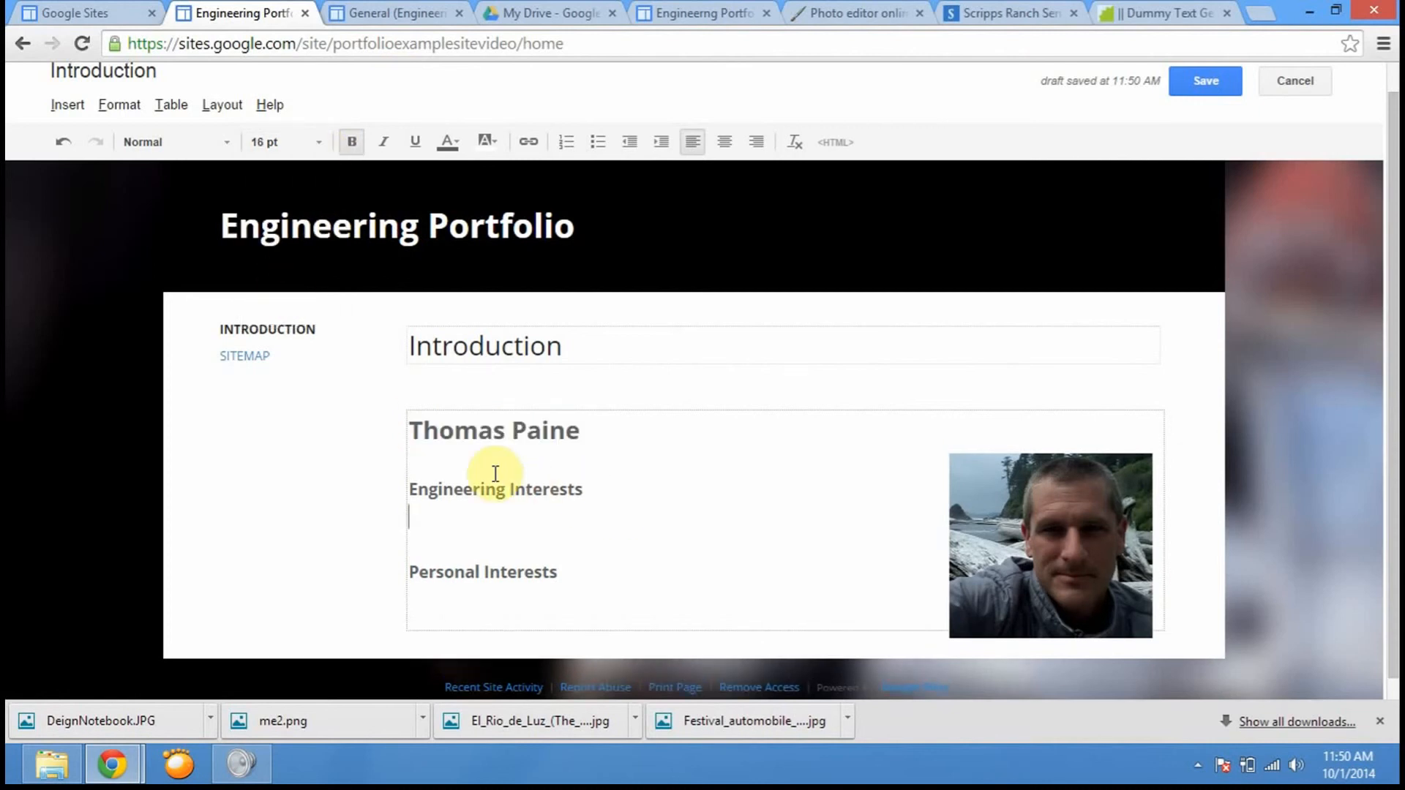
{"action": "left_click_drag", "start_coordinate": [583, 431], "coordinate": [424, 392]}
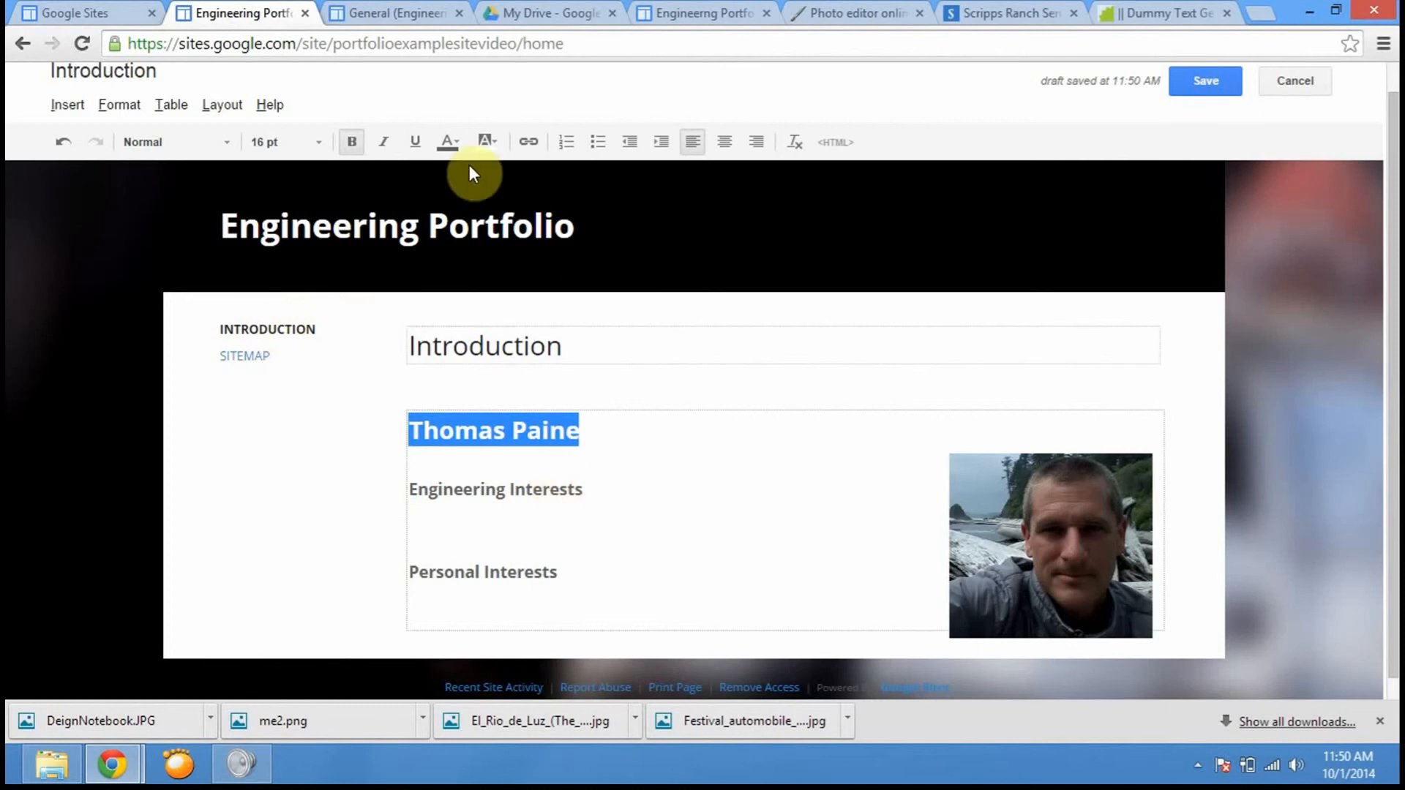
{"action": "left_click", "coordinate": [353, 141]}
- Compare the owner's name with the page title "Introduction" and set the name's text colour to black
{"action": "left_click", "coordinate": [573, 350]}
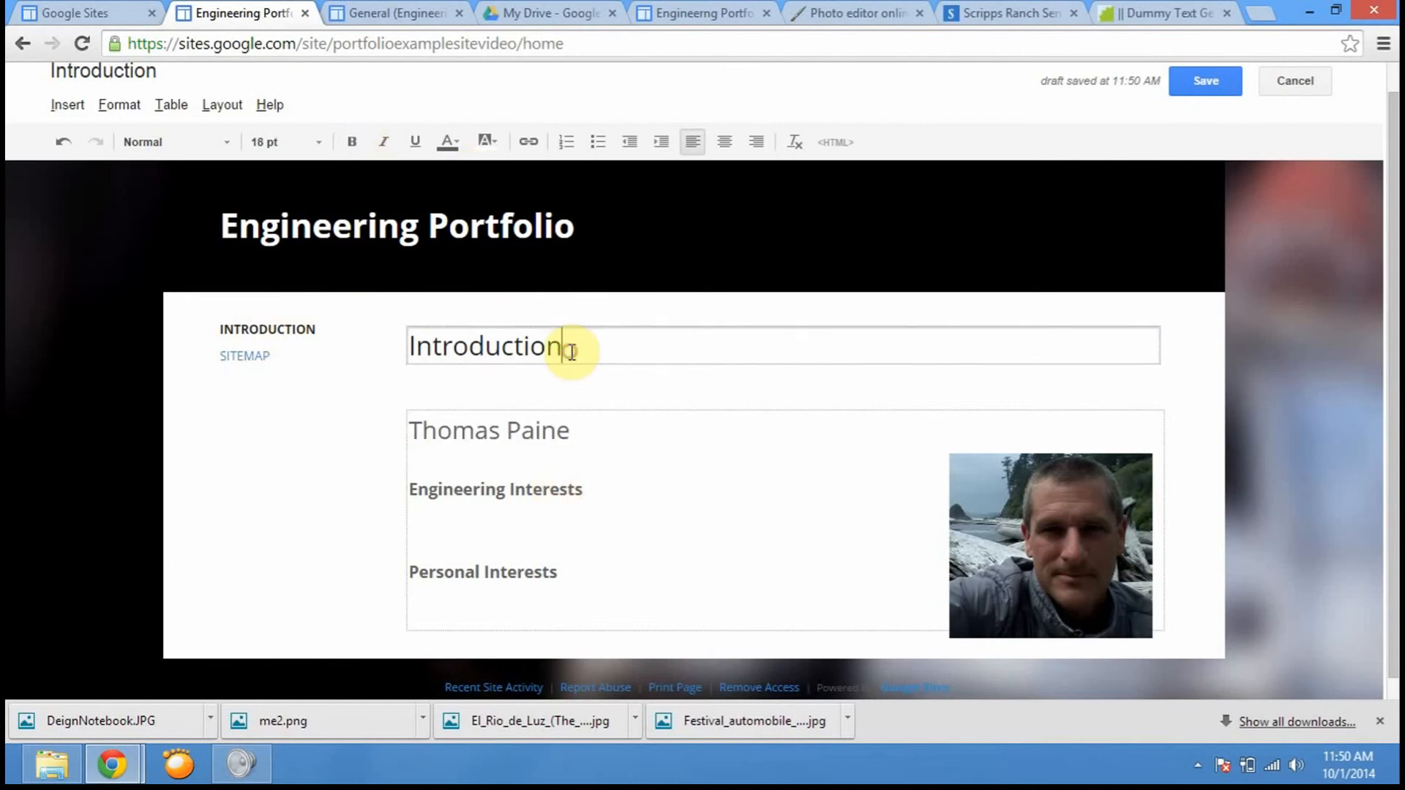
{"action": "left_click_drag", "start_coordinate": [540, 348], "coordinate": [401, 351]}
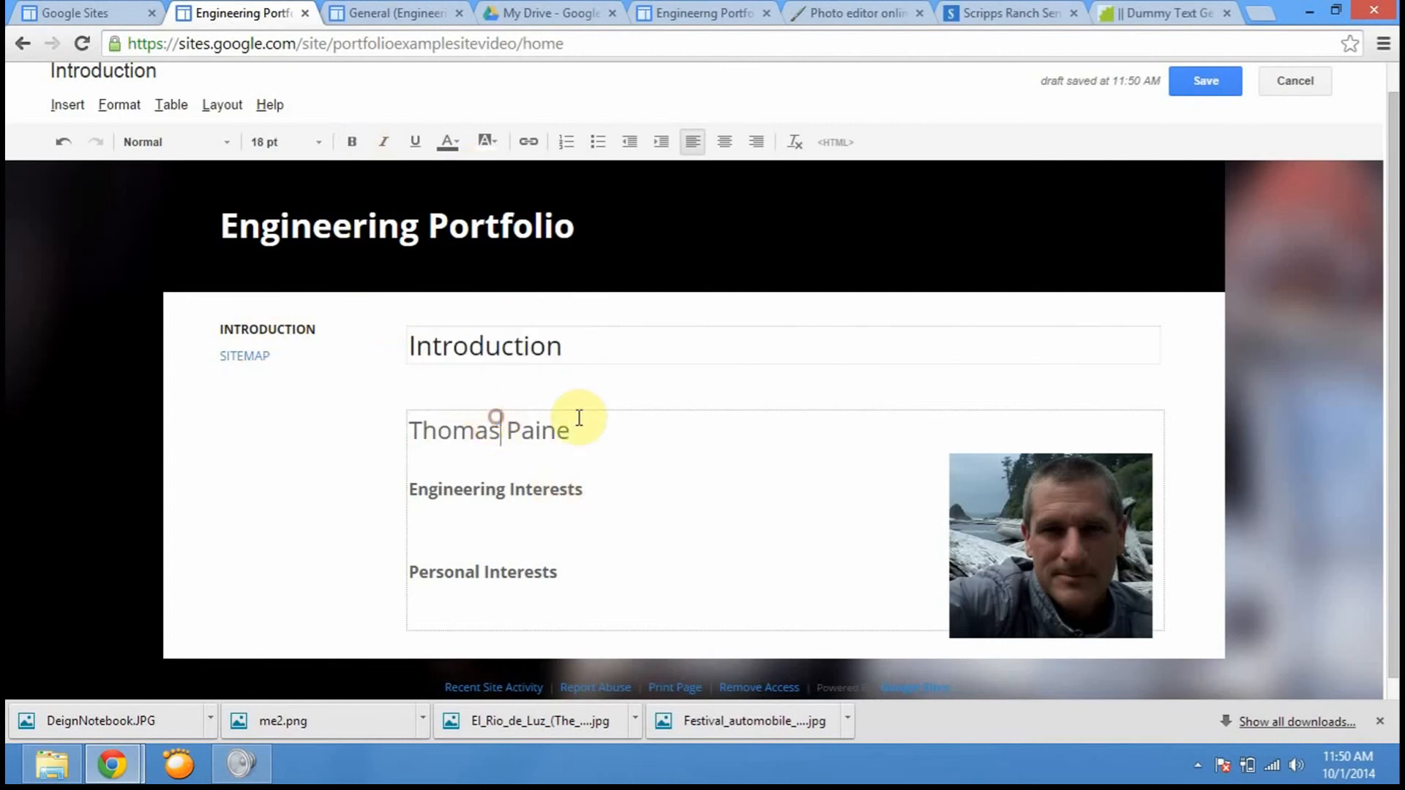
{"action": "left_click_drag", "start_coordinate": [582, 425], "coordinate": [487, 502]}
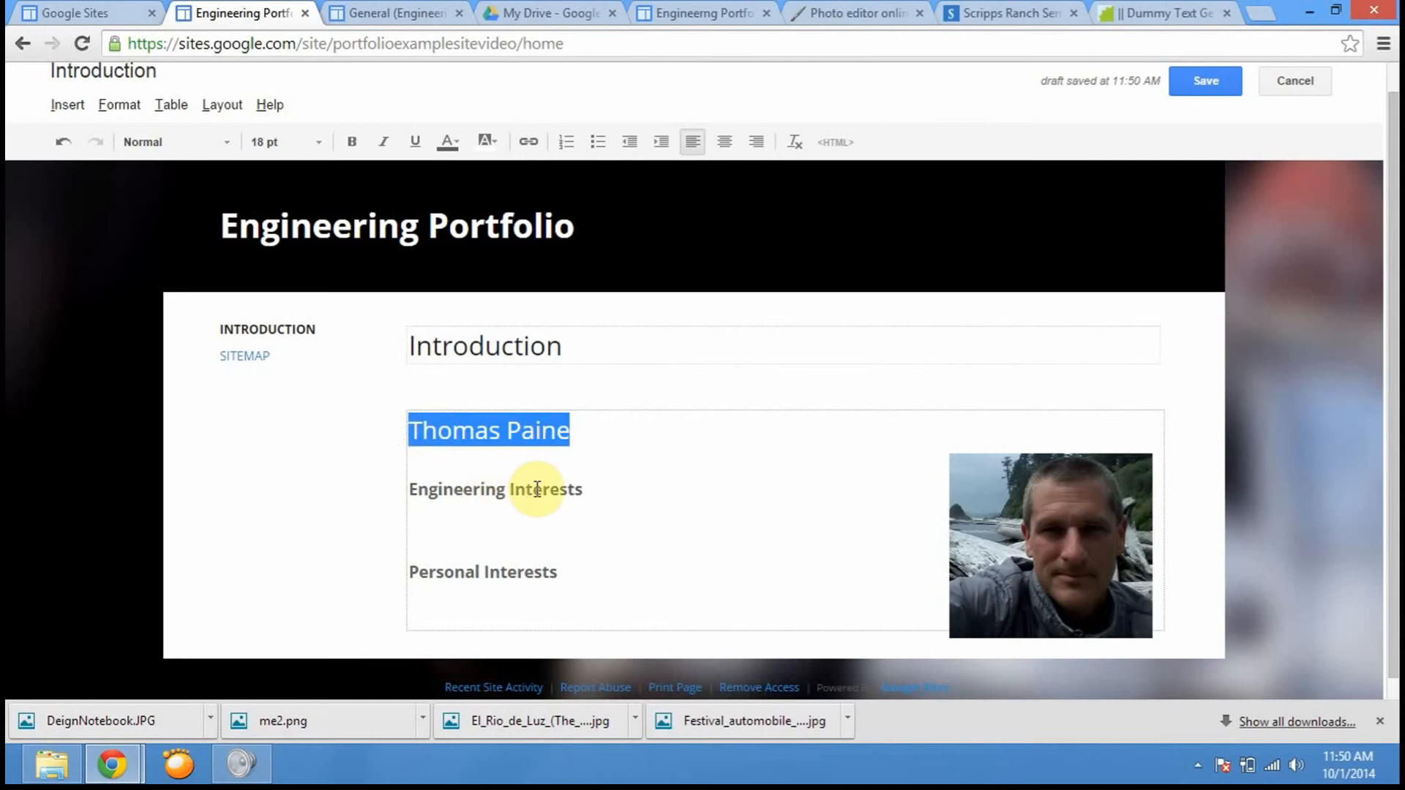
{"action": "left_click", "coordinate": [575, 354]}
{"action": "left_click_drag", "start_coordinate": [577, 354], "coordinate": [389, 360]}
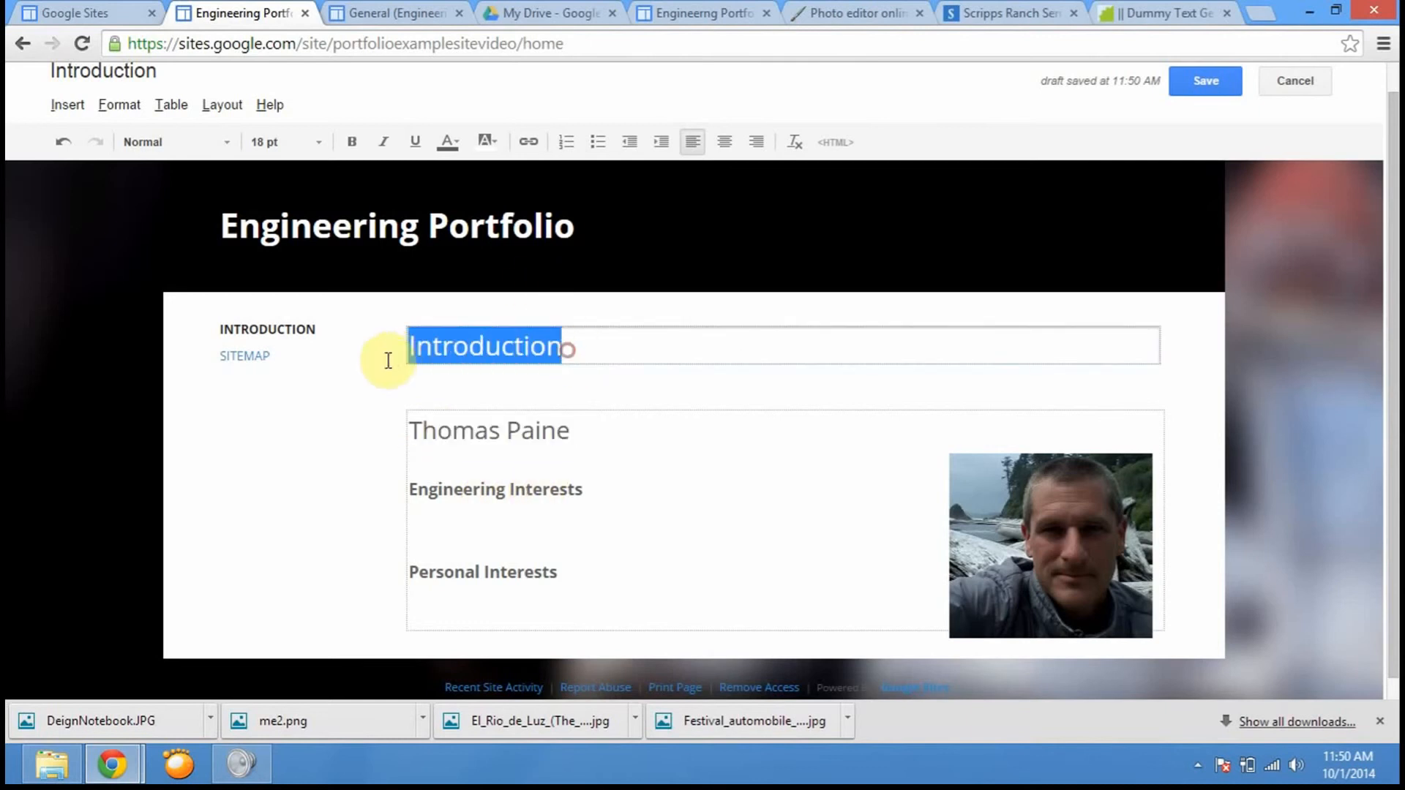
{"action": "left_click_drag", "start_coordinate": [572, 432], "coordinate": [406, 415]}
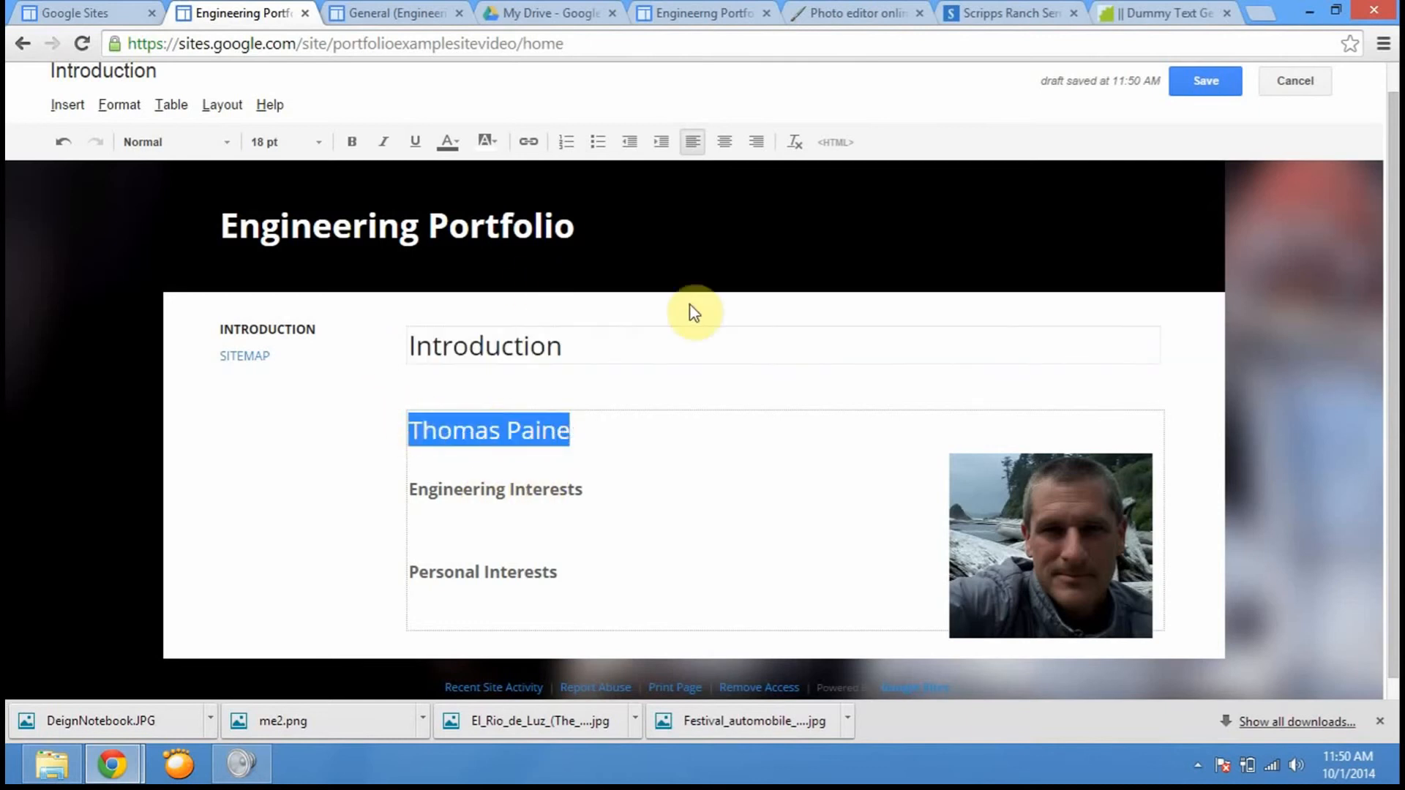
{"action": "left_click", "coordinate": [460, 142]}
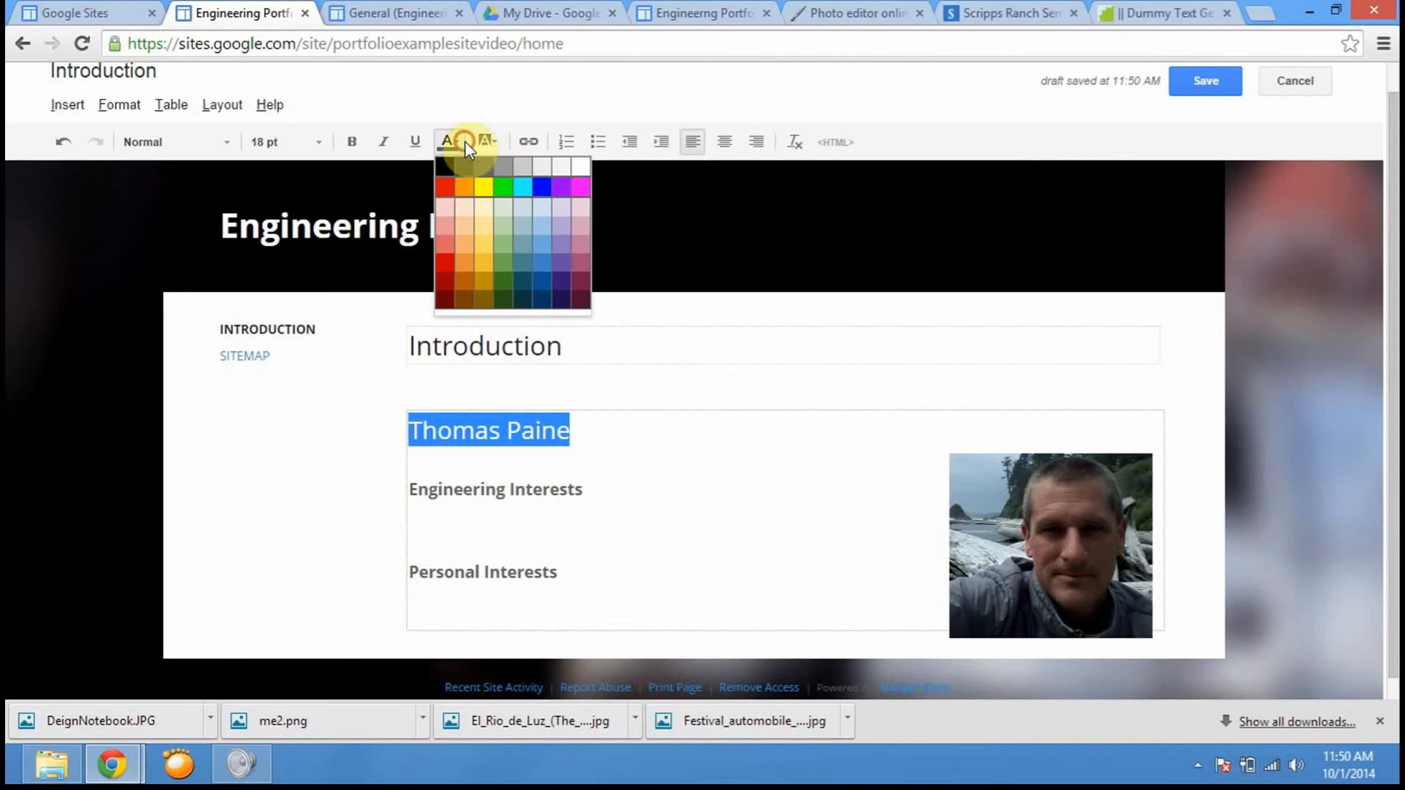
{"action": "left_click", "coordinate": [442, 162]}
{"action": "left_click", "coordinate": [612, 564]}
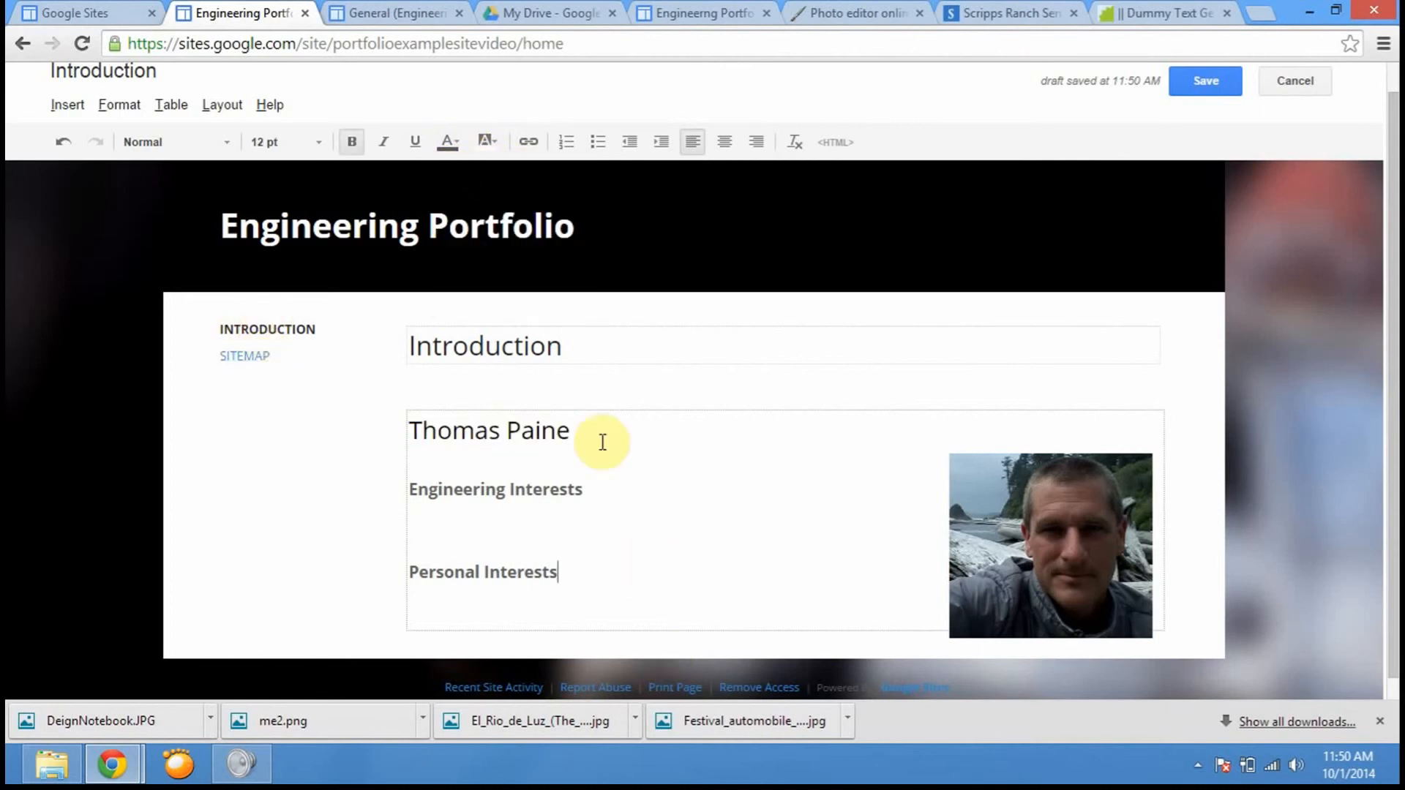
- Examine how the owner's name compares with the page title "Introduction" and the interest headings in size and style
{"action": "left_click_drag", "start_coordinate": [592, 436], "coordinate": [392, 439]}
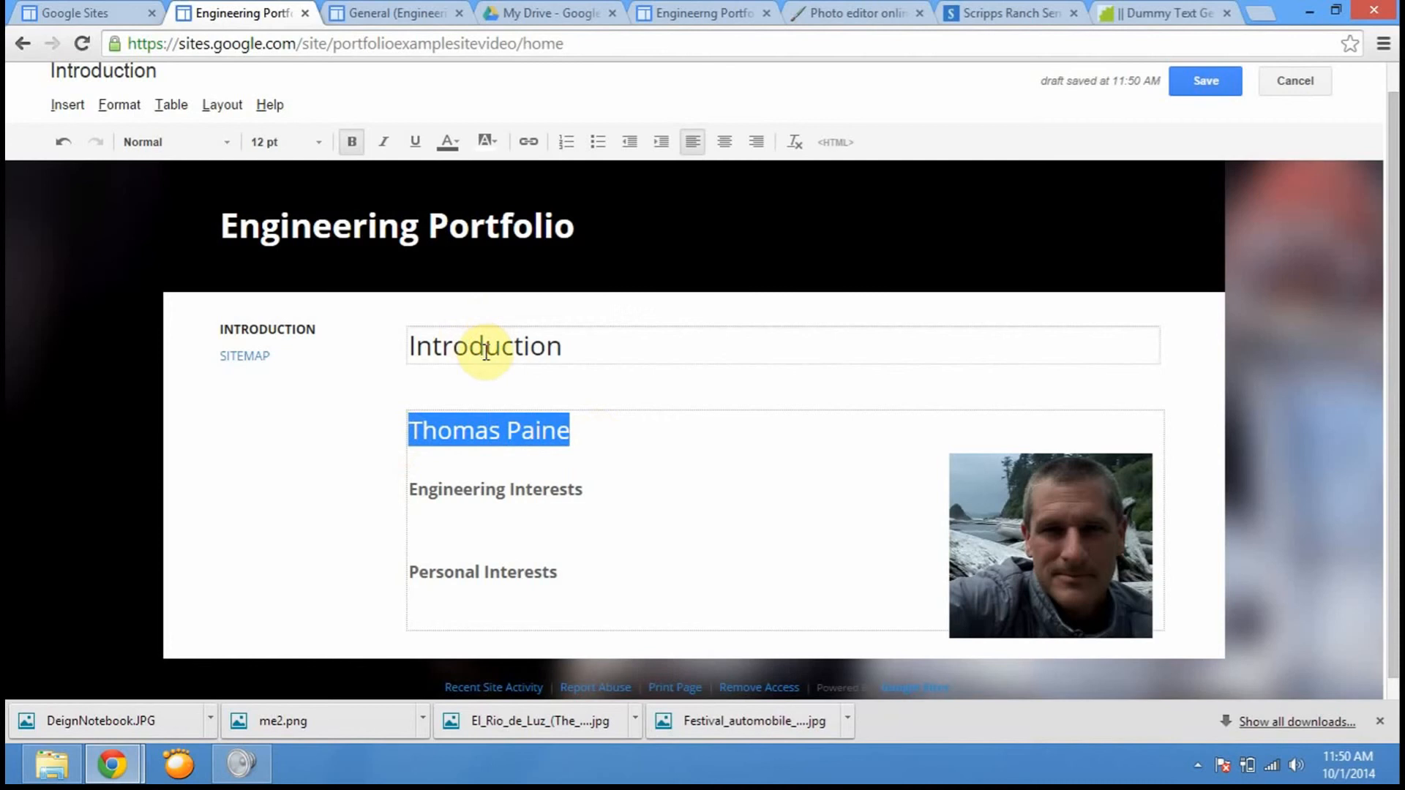
{"action": "left_click_drag", "start_coordinate": [593, 343], "coordinate": [380, 344]}
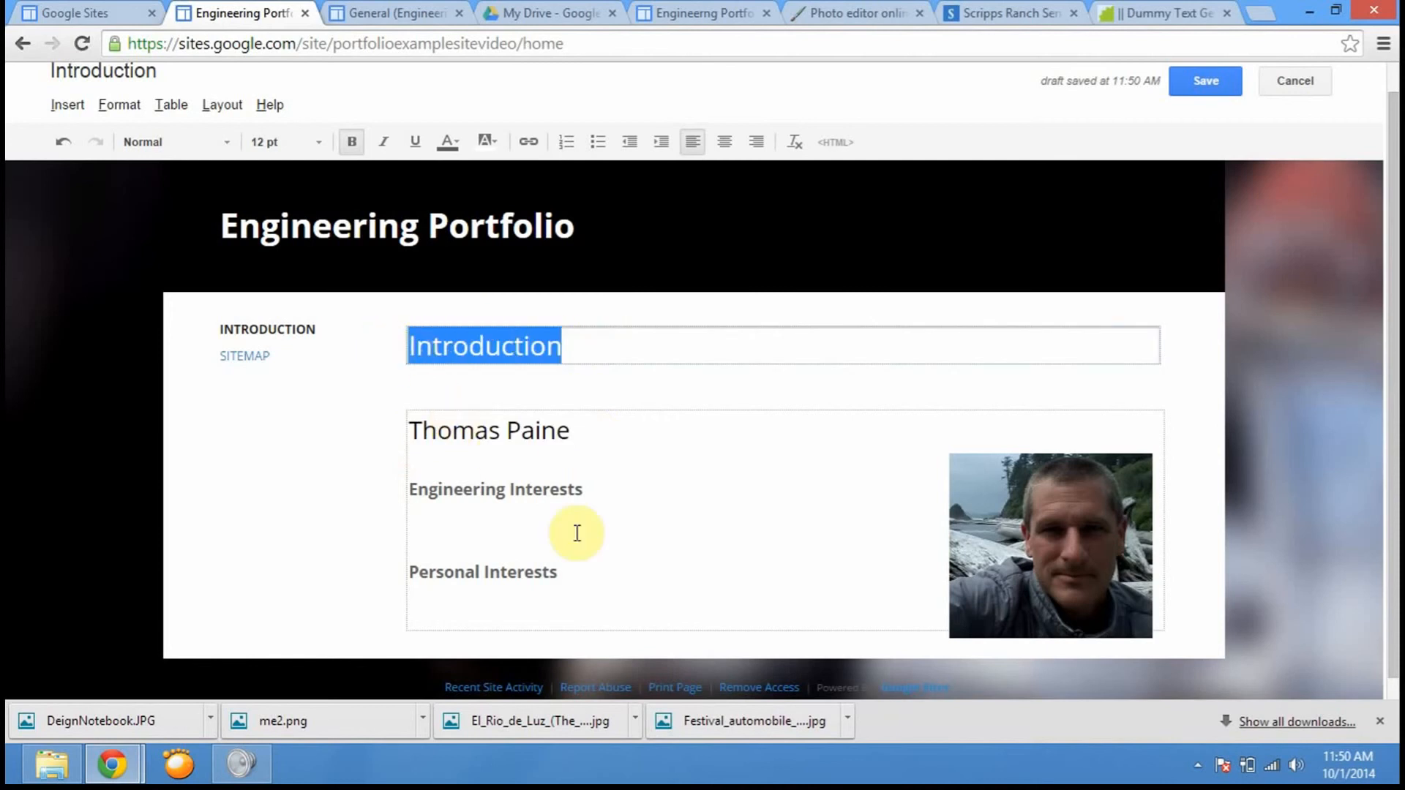
{"action": "left_click_drag", "start_coordinate": [571, 433], "coordinate": [370, 439]}
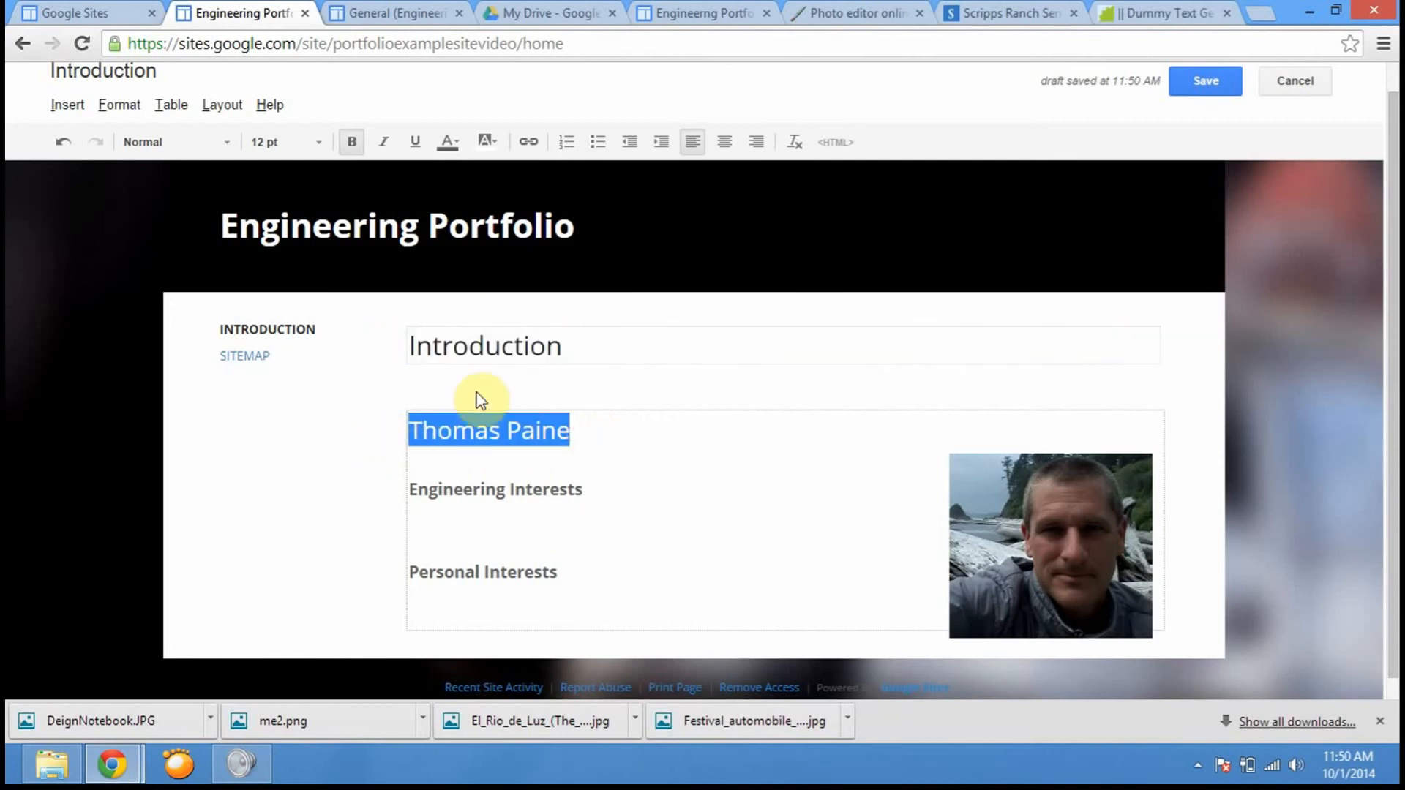
{"action": "left_click_drag", "start_coordinate": [590, 347], "coordinate": [349, 357]}
{"action": "left_click", "coordinate": [546, 424]}
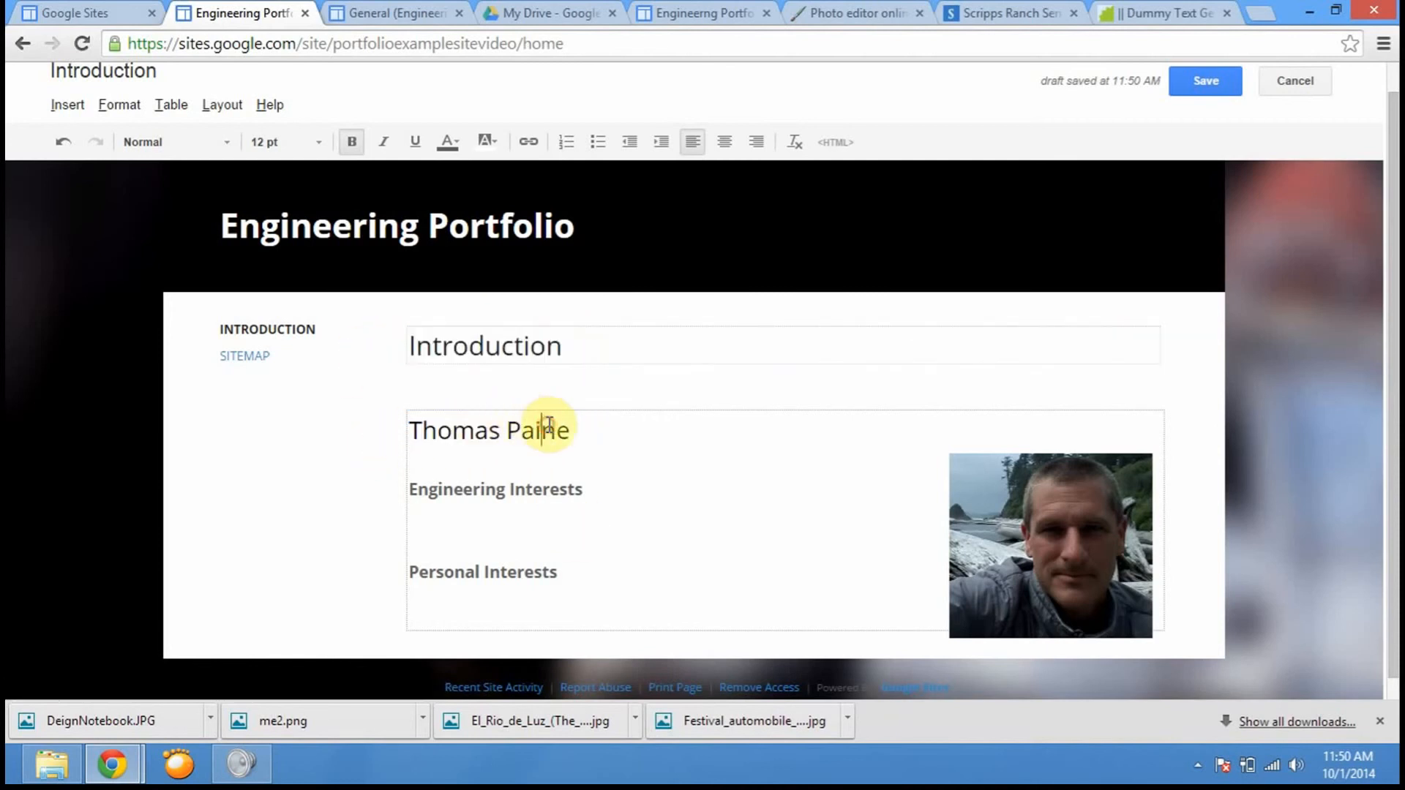
{"action": "left_click_drag", "start_coordinate": [572, 431], "coordinate": [361, 432]}
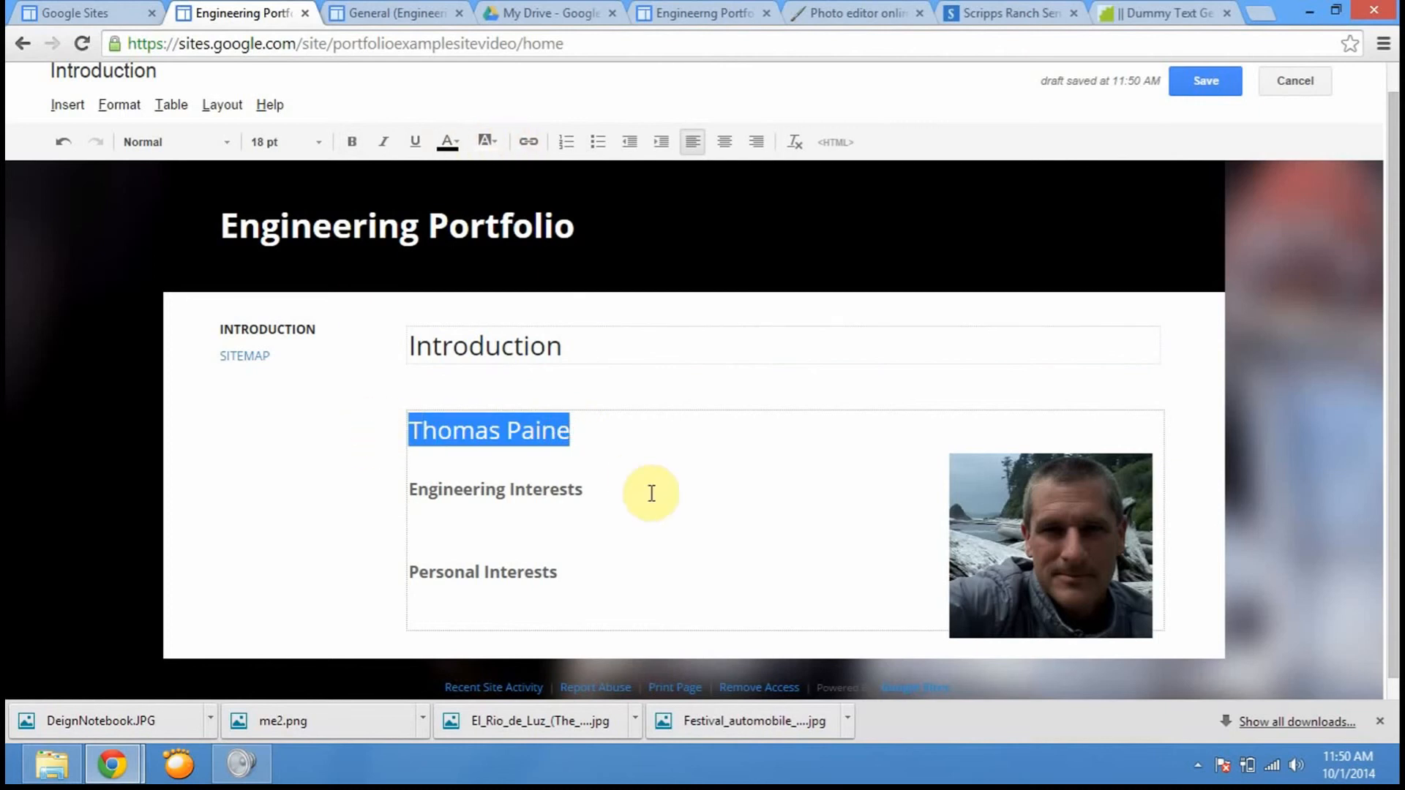
{"action": "left_click", "coordinate": [574, 514]}
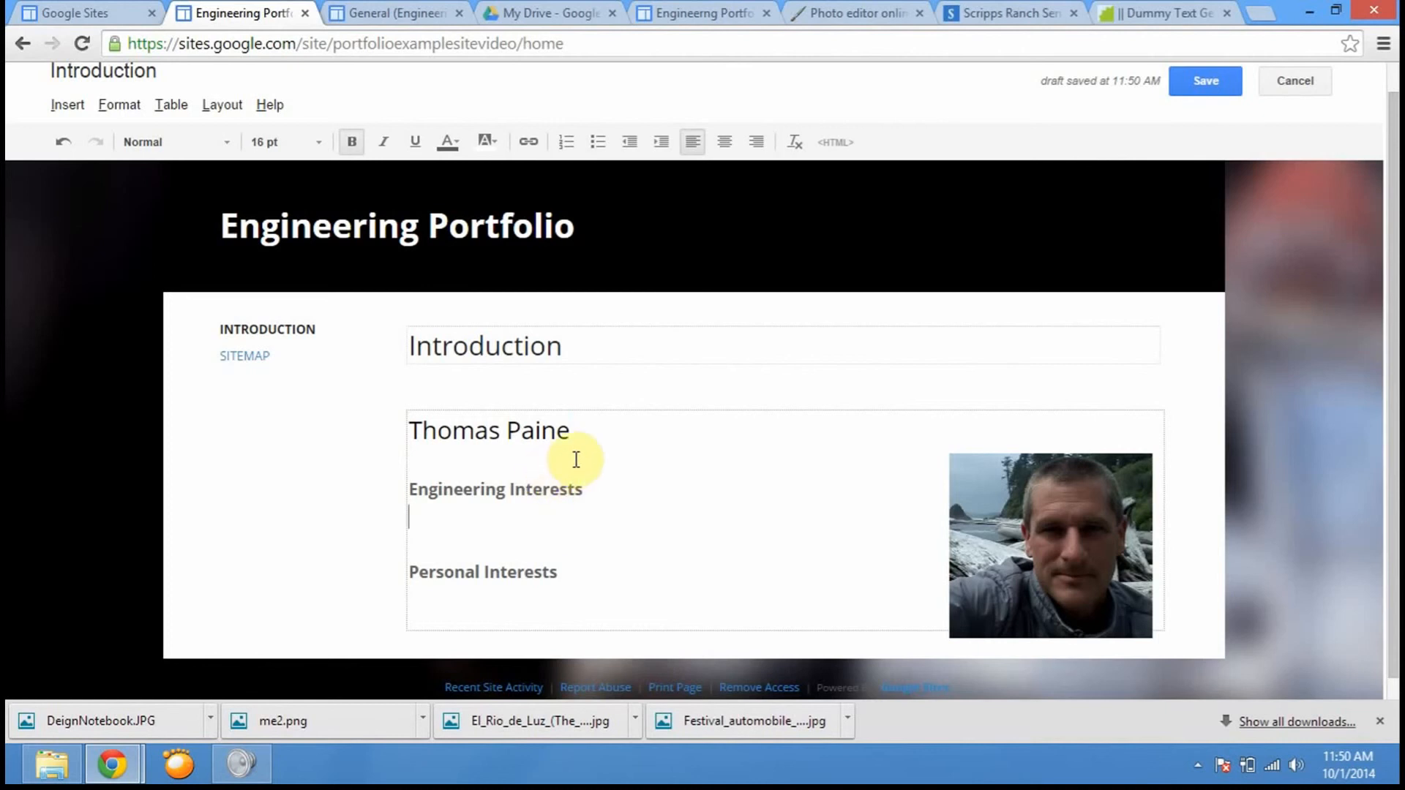
{"action": "left_click_drag", "start_coordinate": [577, 435], "coordinate": [391, 428]}
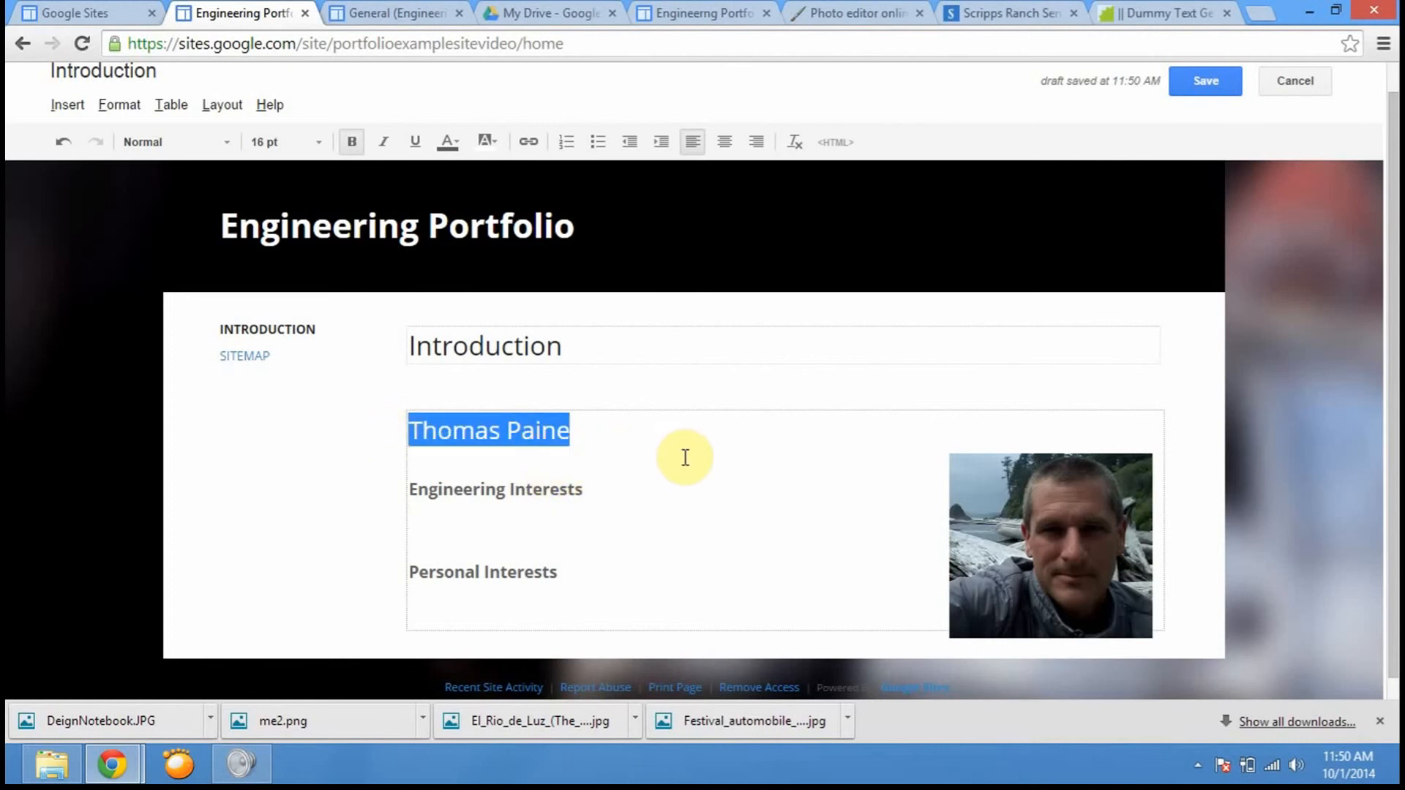
{"action": "left_click", "coordinate": [565, 521]}
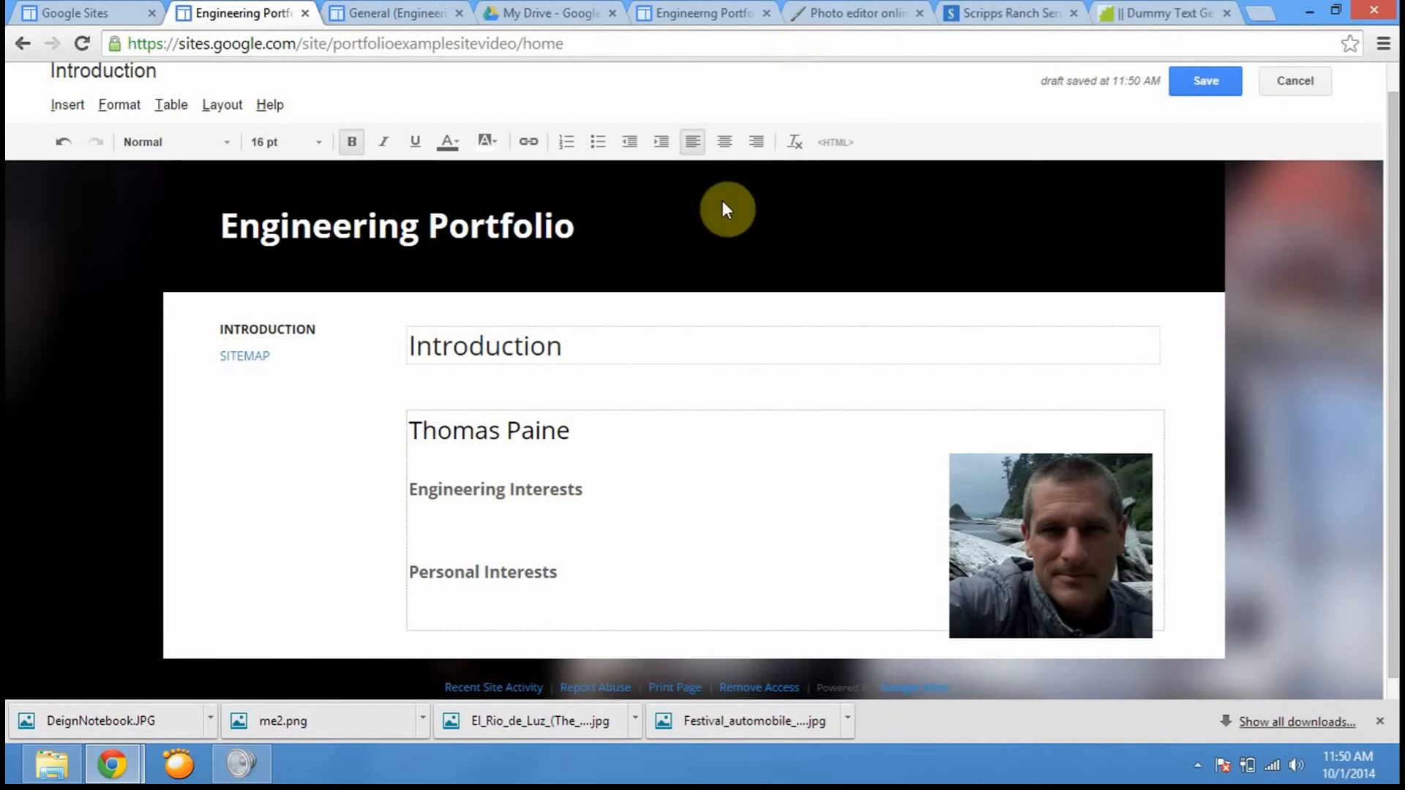
{"action": "left_click", "coordinate": [563, 602]}
{"action": "left_click", "coordinate": [532, 489]}
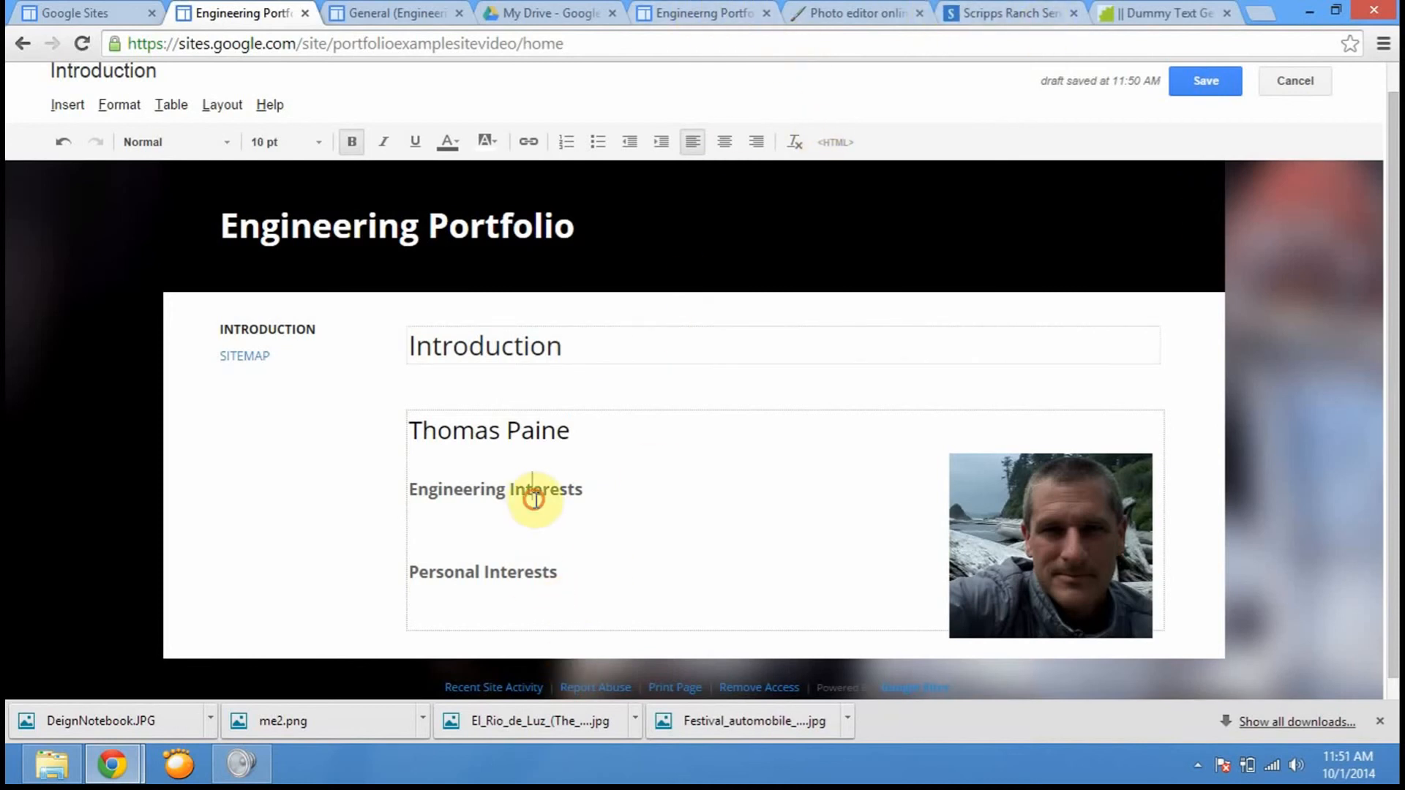
- Switch to the dummy text browser tab and open the blindtextgenerator.com Dummy Text Generator from the Google results for "lorem ipsum text"
{"action": "left_click", "coordinate": [1196, 14]}
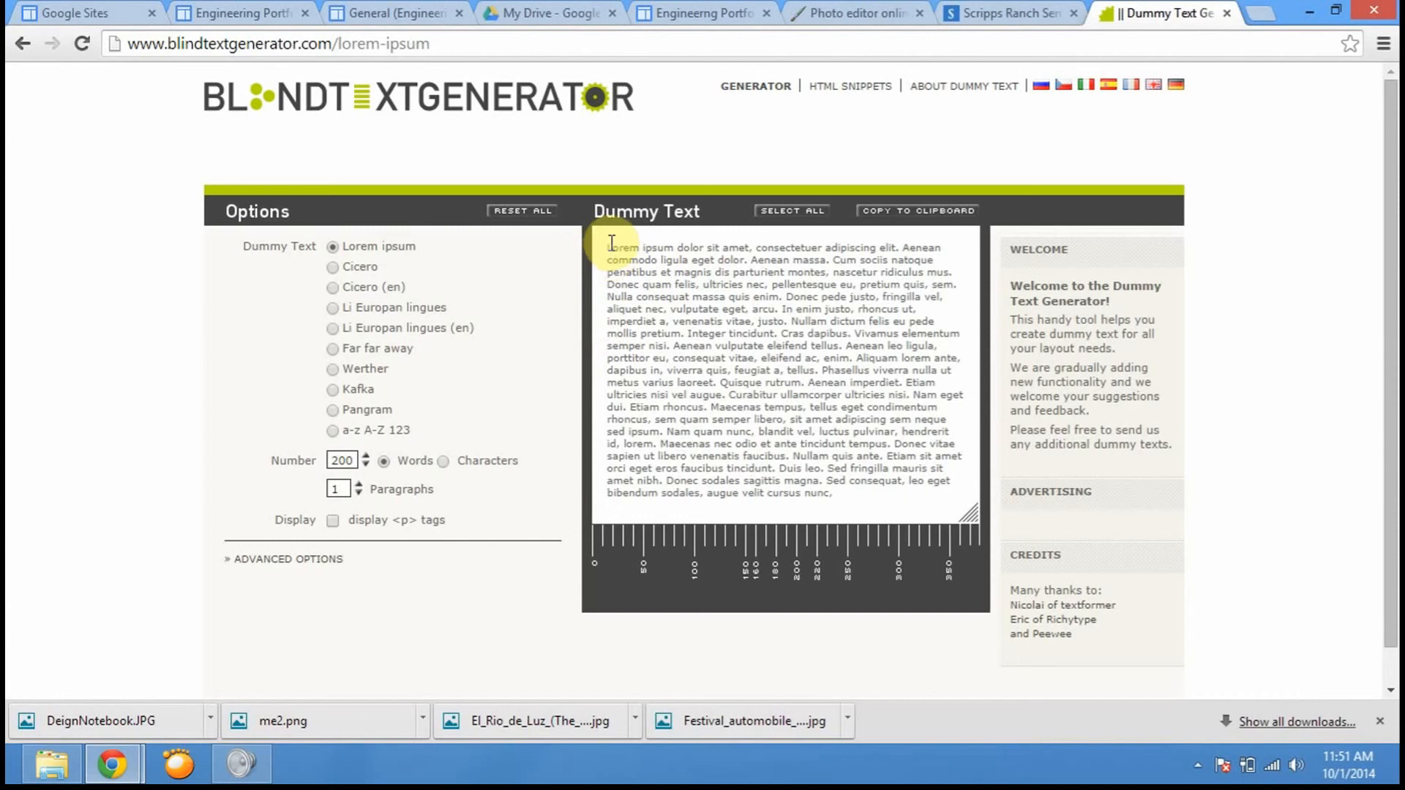
{"action": "left_click_drag", "start_coordinate": [608, 246], "coordinate": [745, 335]}
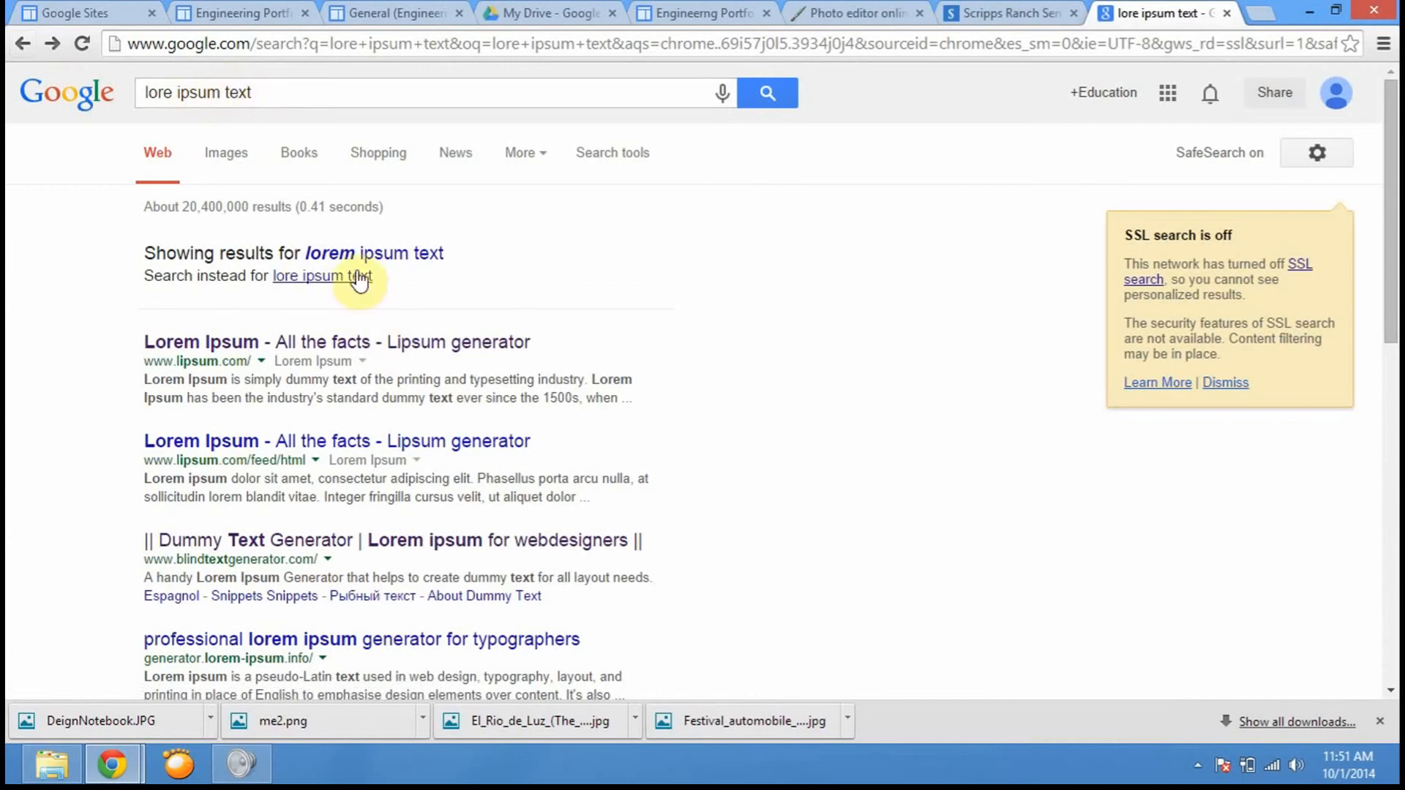
{"action": "left_click", "coordinate": [375, 252]}
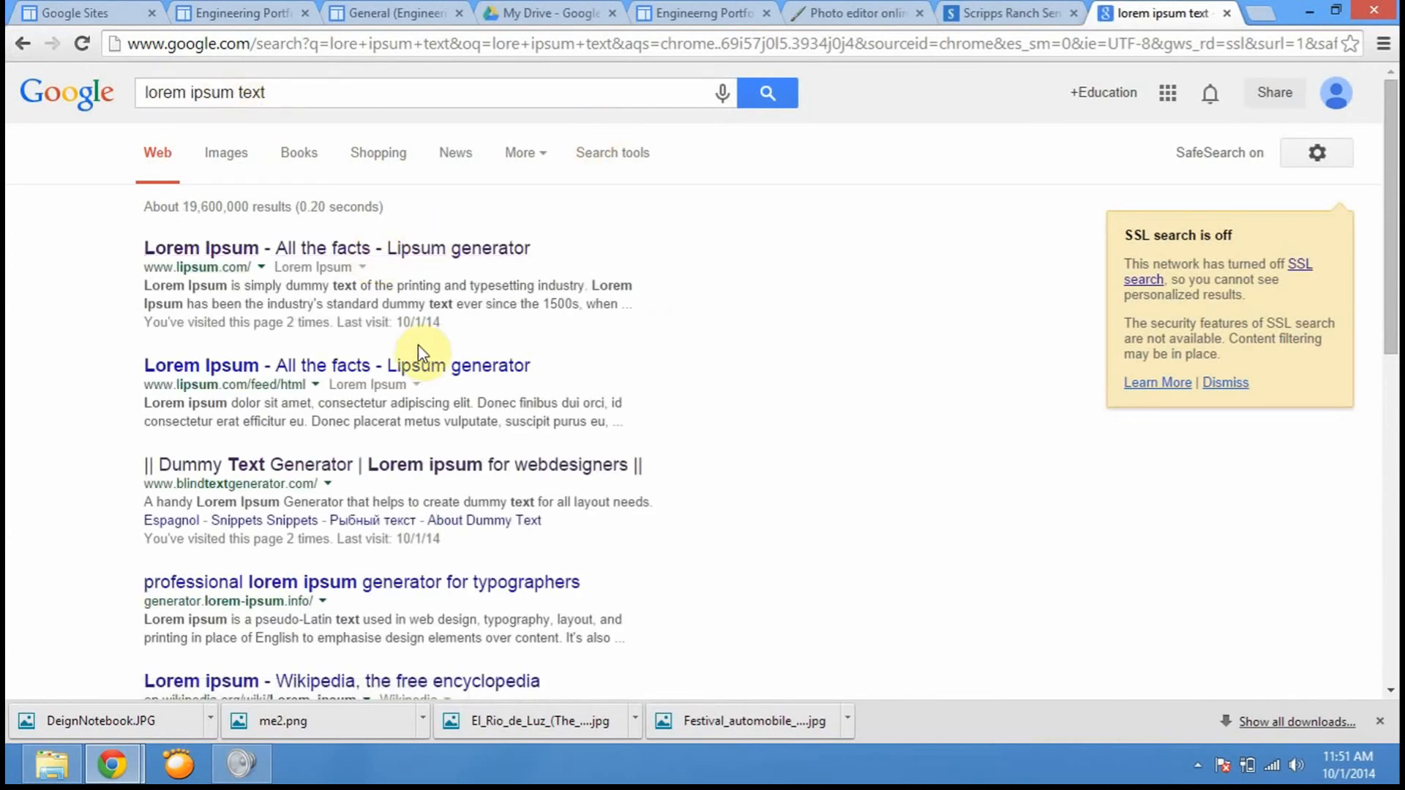
{"action": "left_click", "coordinate": [430, 373]}
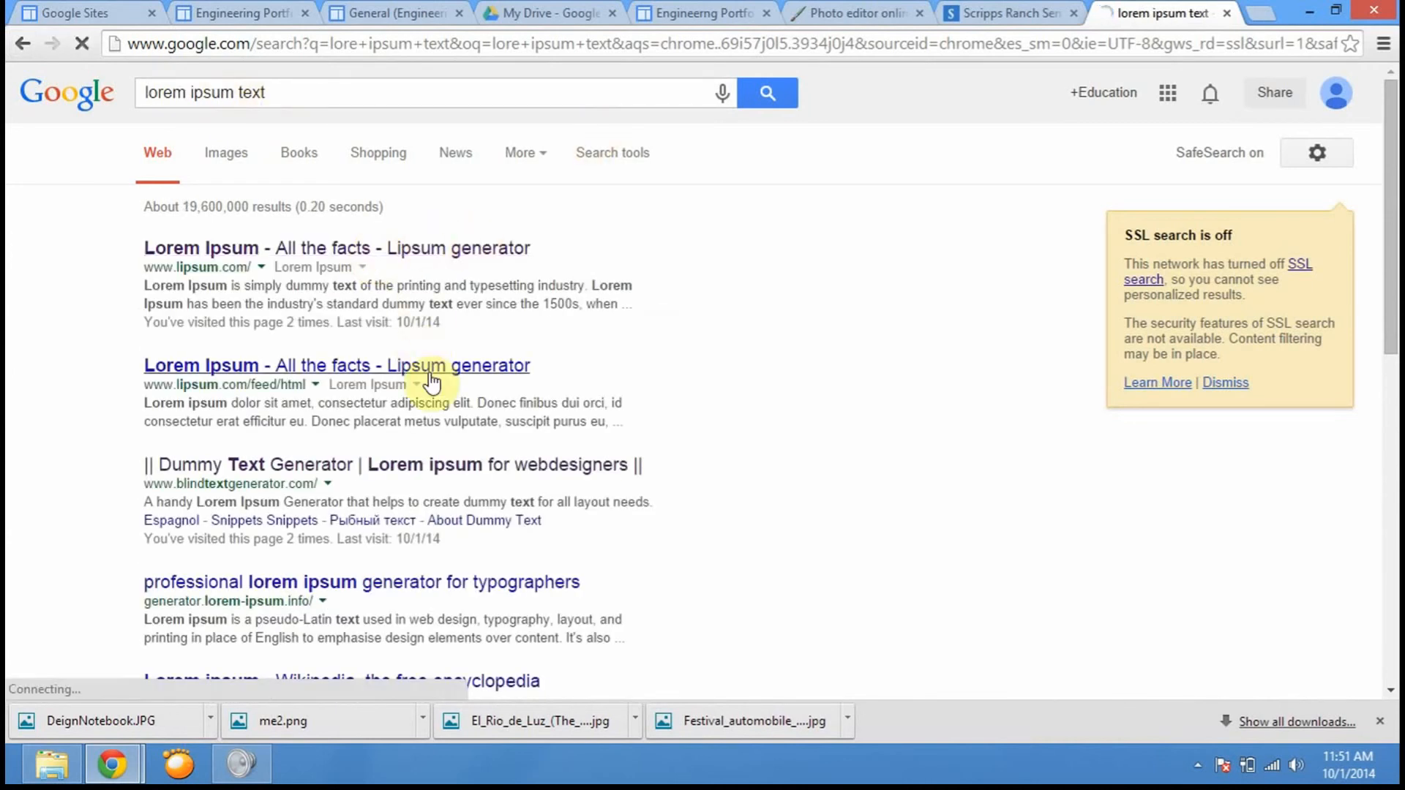
{"action": "left_click", "coordinate": [431, 467]}
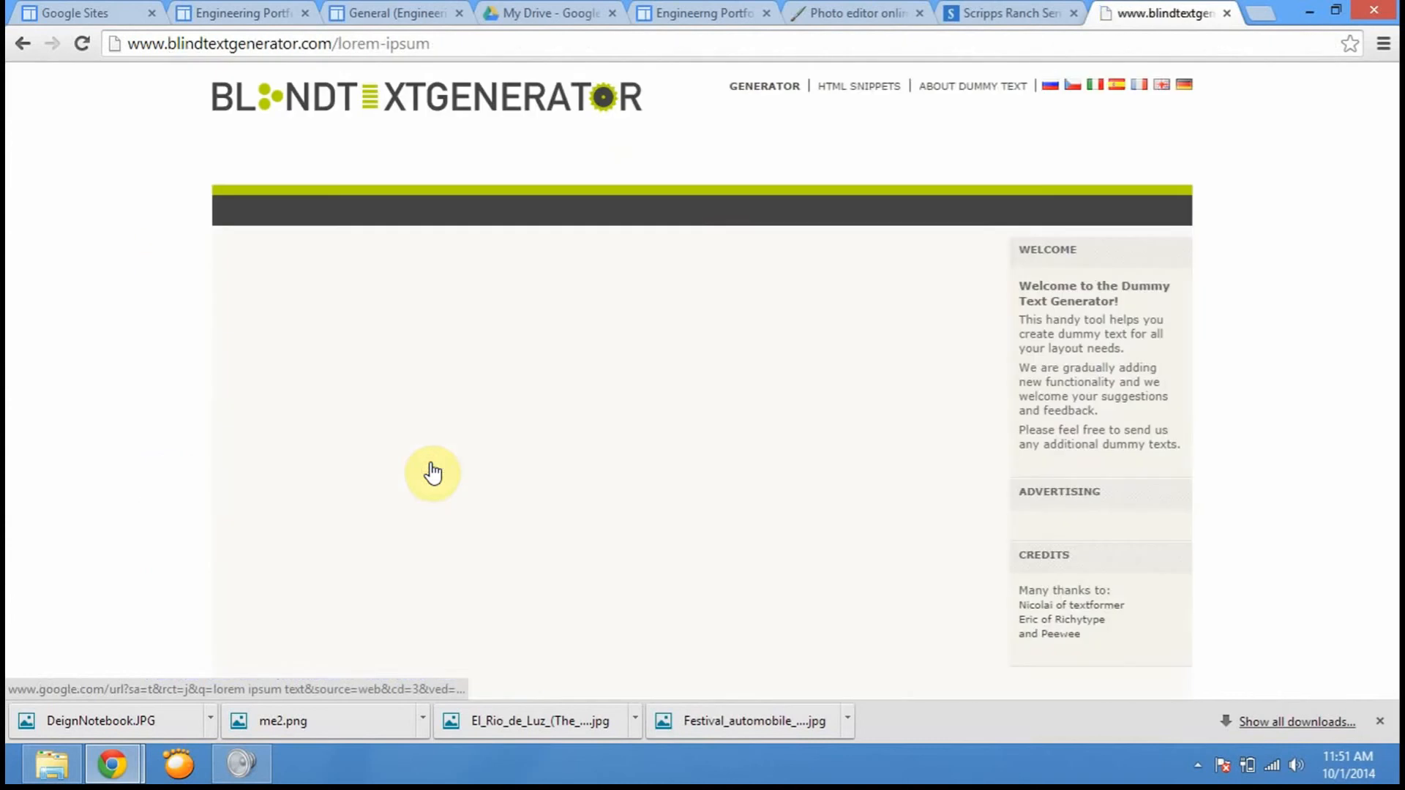
- Choose Lorem ipsum as the dummy text and select the generated passage from its beginning through "Etiam rhoncus."
{"action": "left_click", "coordinate": [333, 268]}
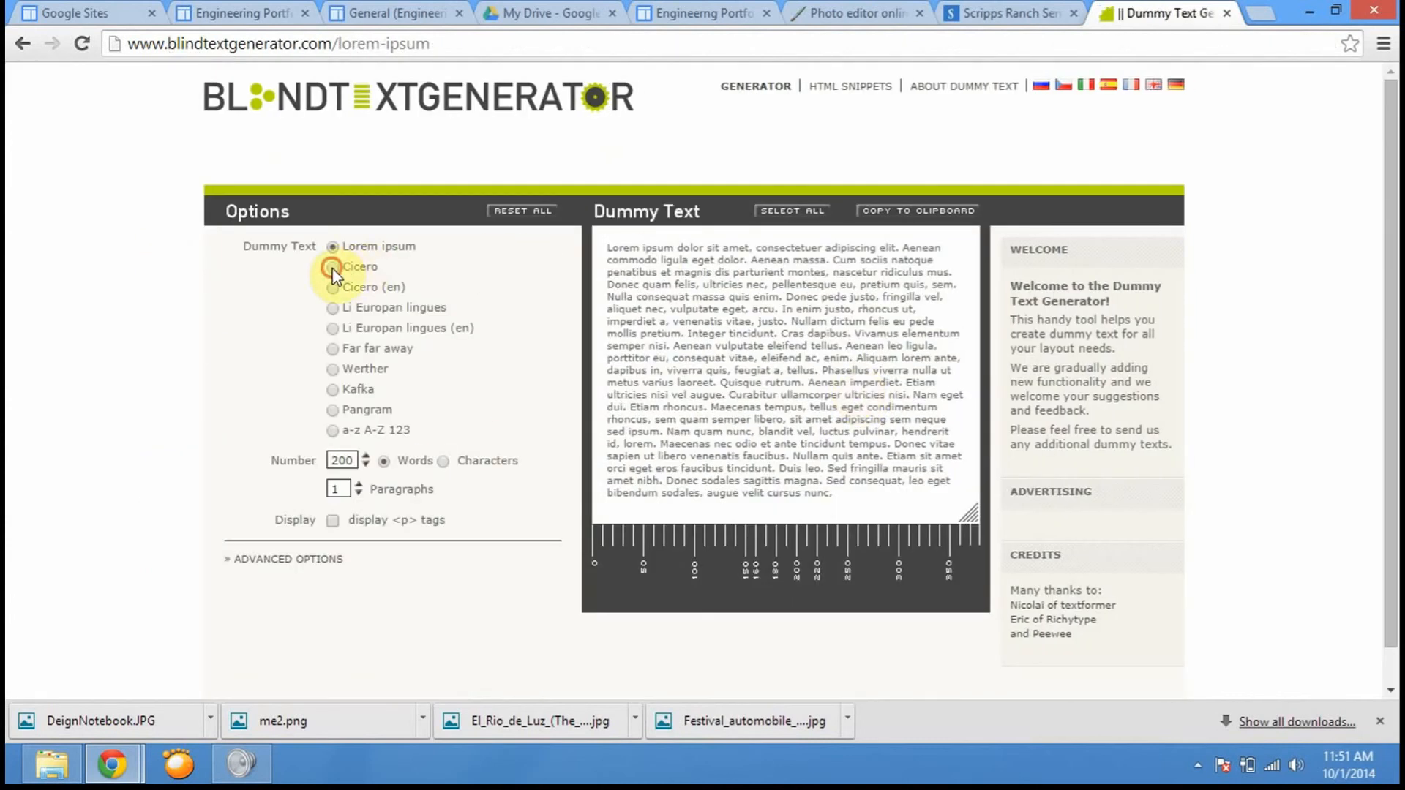
{"action": "left_click", "coordinate": [333, 247]}
{"action": "left_click_drag", "start_coordinate": [623, 260], "coordinate": [710, 408]}
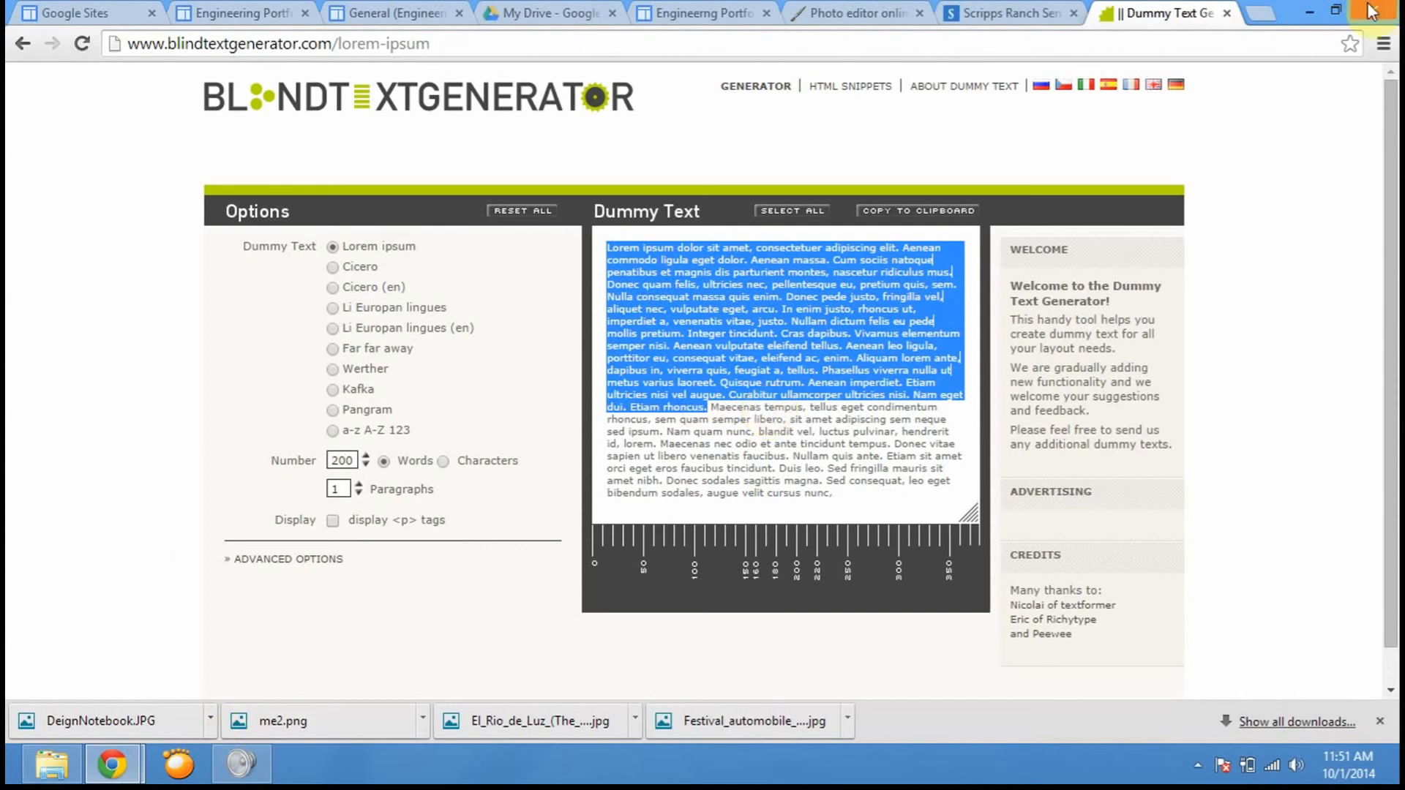
{"action": "left_click", "coordinate": [1336, 11]}
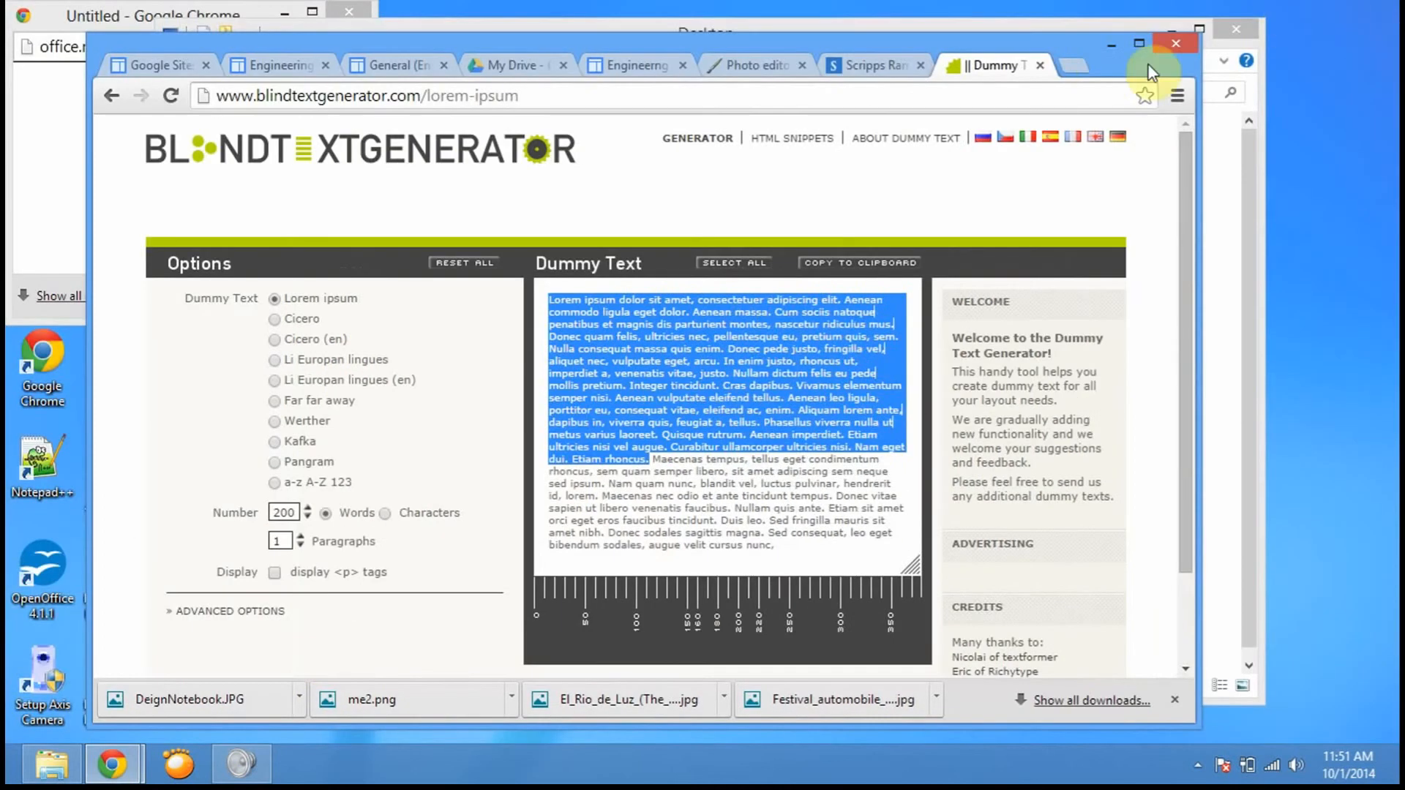
{"action": "left_click_drag", "start_coordinate": [1096, 49], "coordinate": [986, 52]}
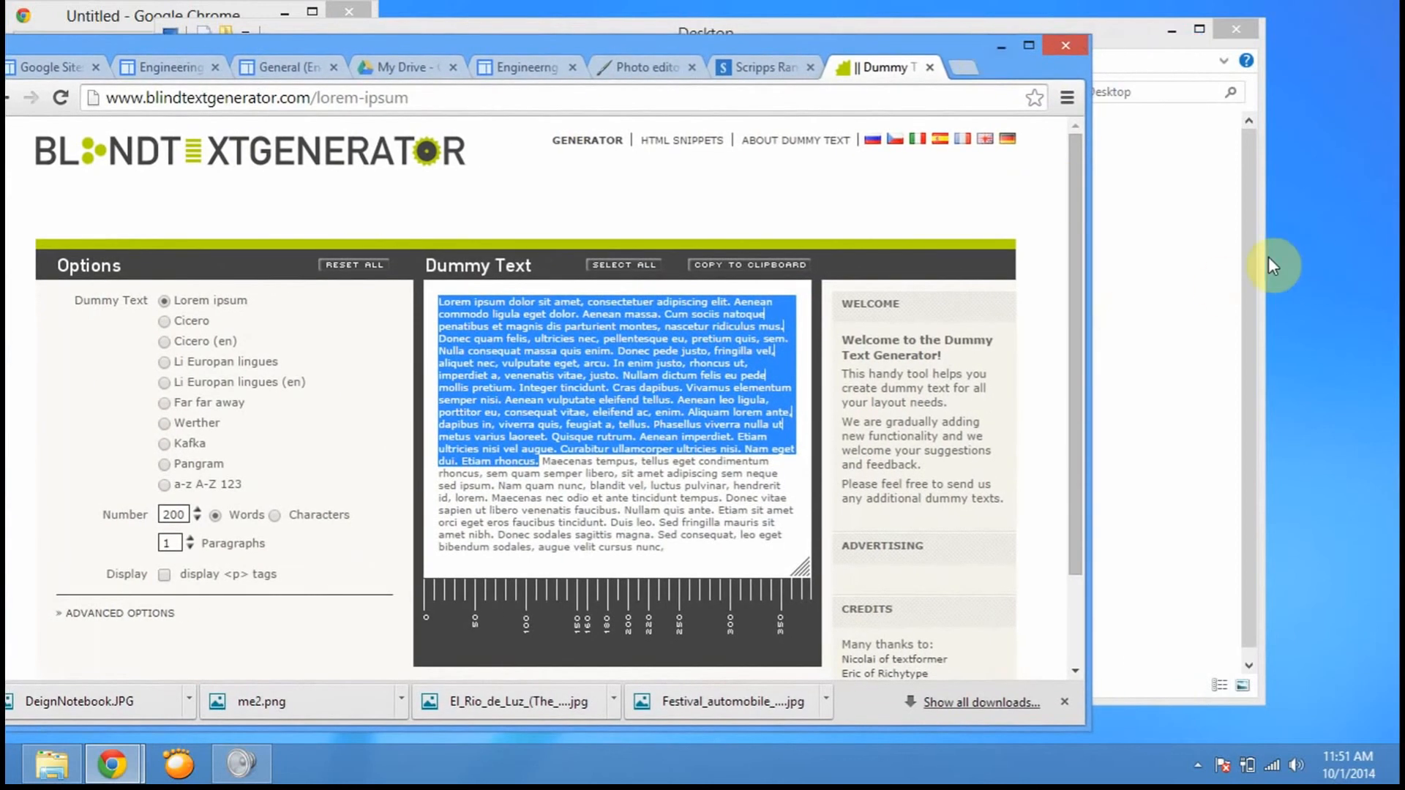
{"action": "left_click", "coordinate": [1170, 35]}
{"action": "right_click", "coordinate": [1154, 280]}
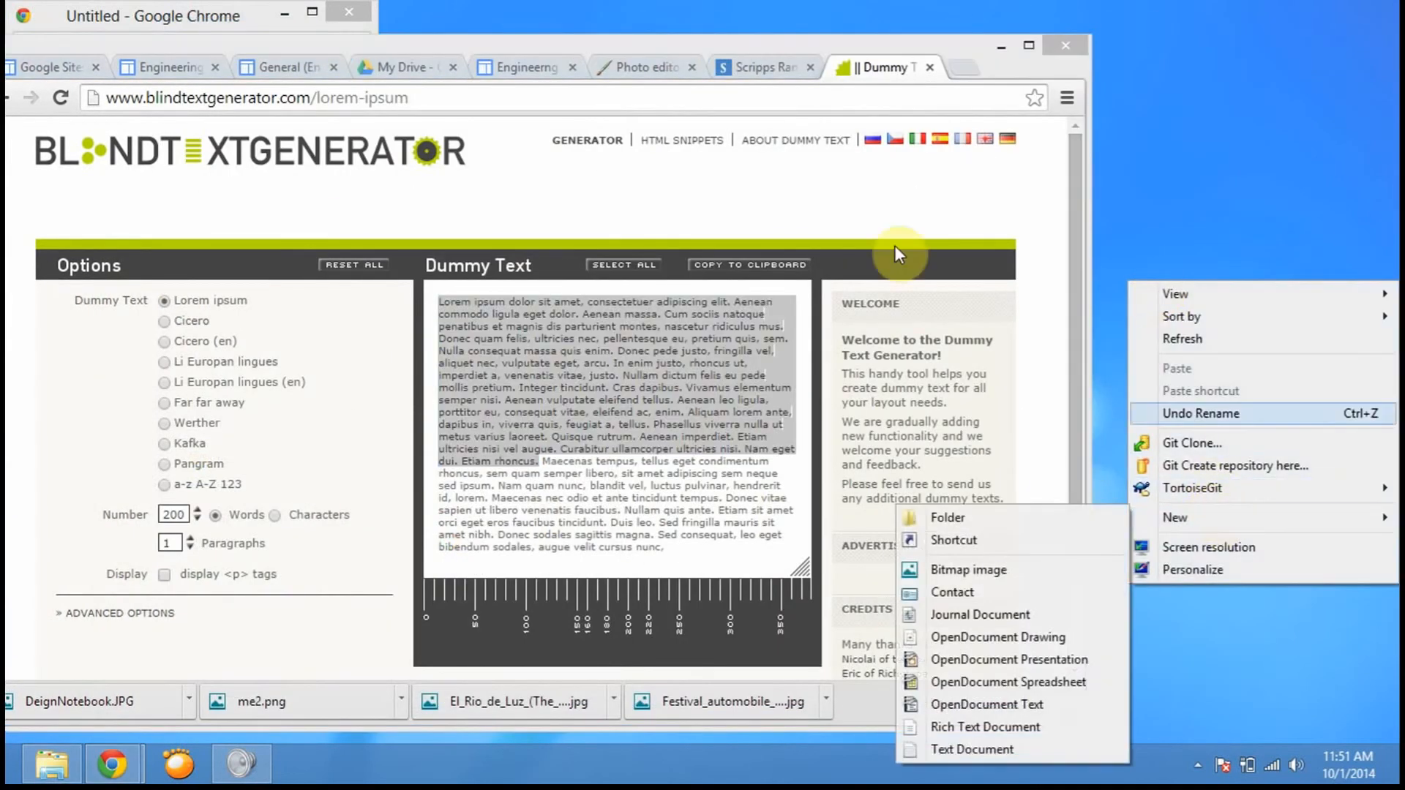
{"action": "left_click", "coordinate": [1031, 42]}
{"action": "left_click", "coordinate": [1030, 42]}
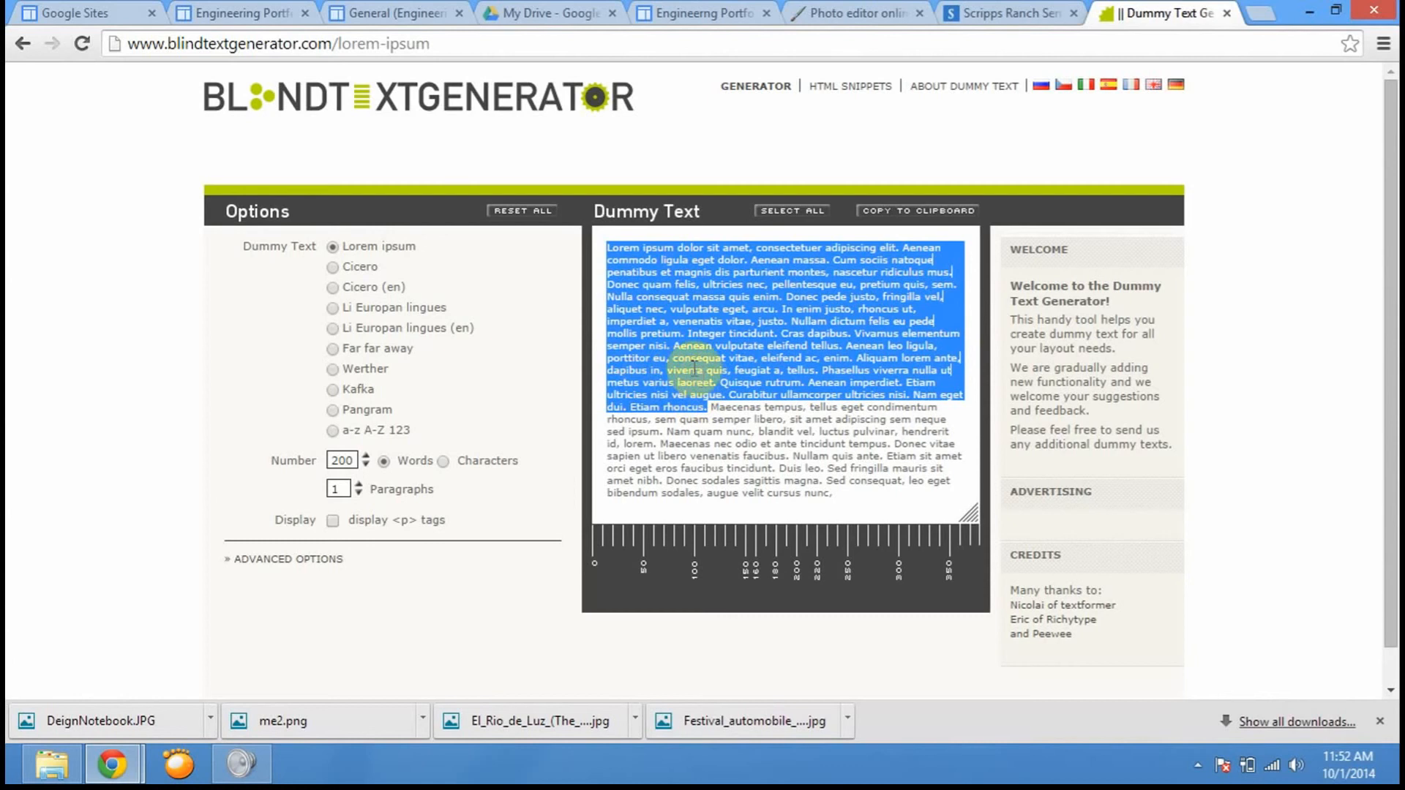
- Switch to the Engineering Portfolio site tab and open the Introduction page's HTML source for editing
{"action": "left_click", "coordinate": [94, 12]}
{"action": "left_click", "coordinate": [222, 11]}
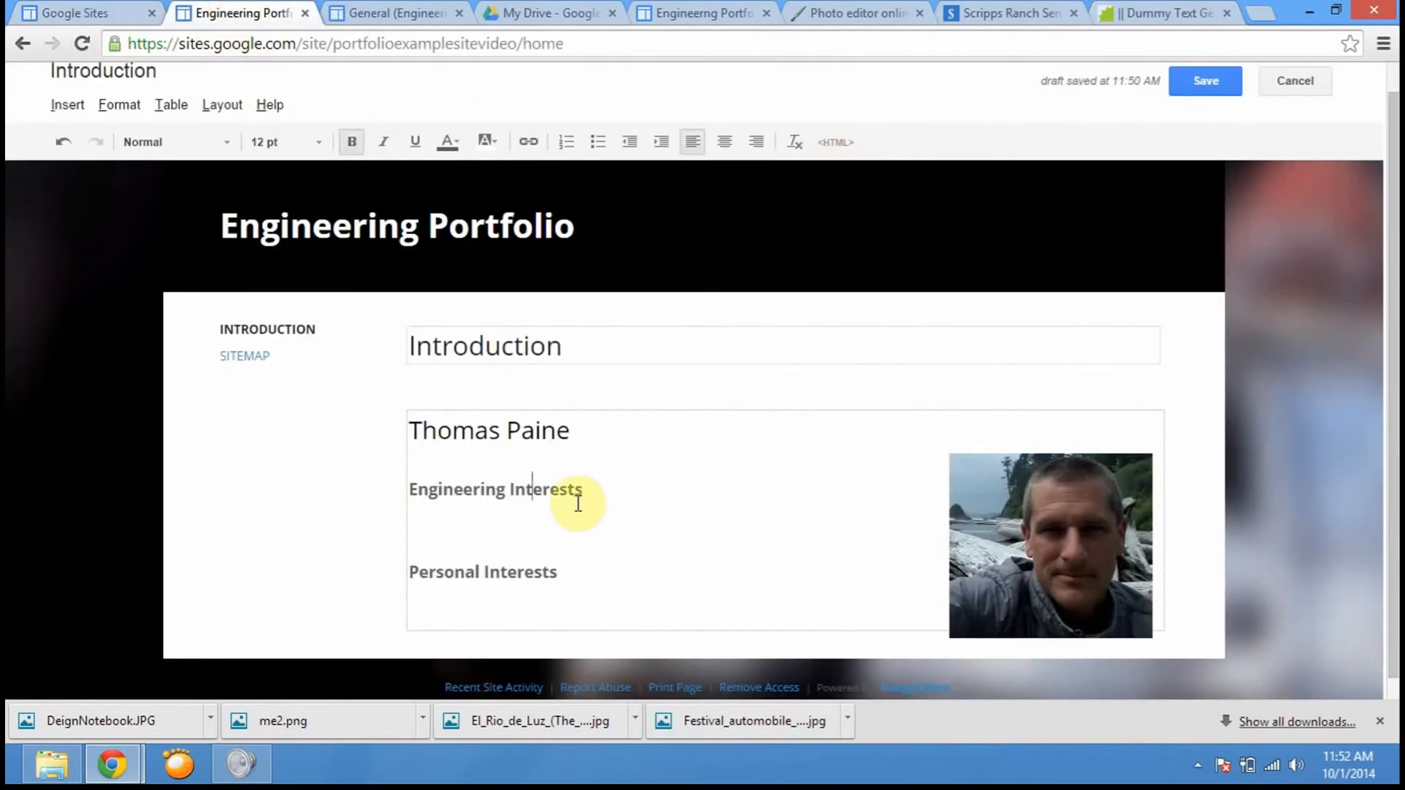
{"action": "left_click", "coordinate": [839, 143]}
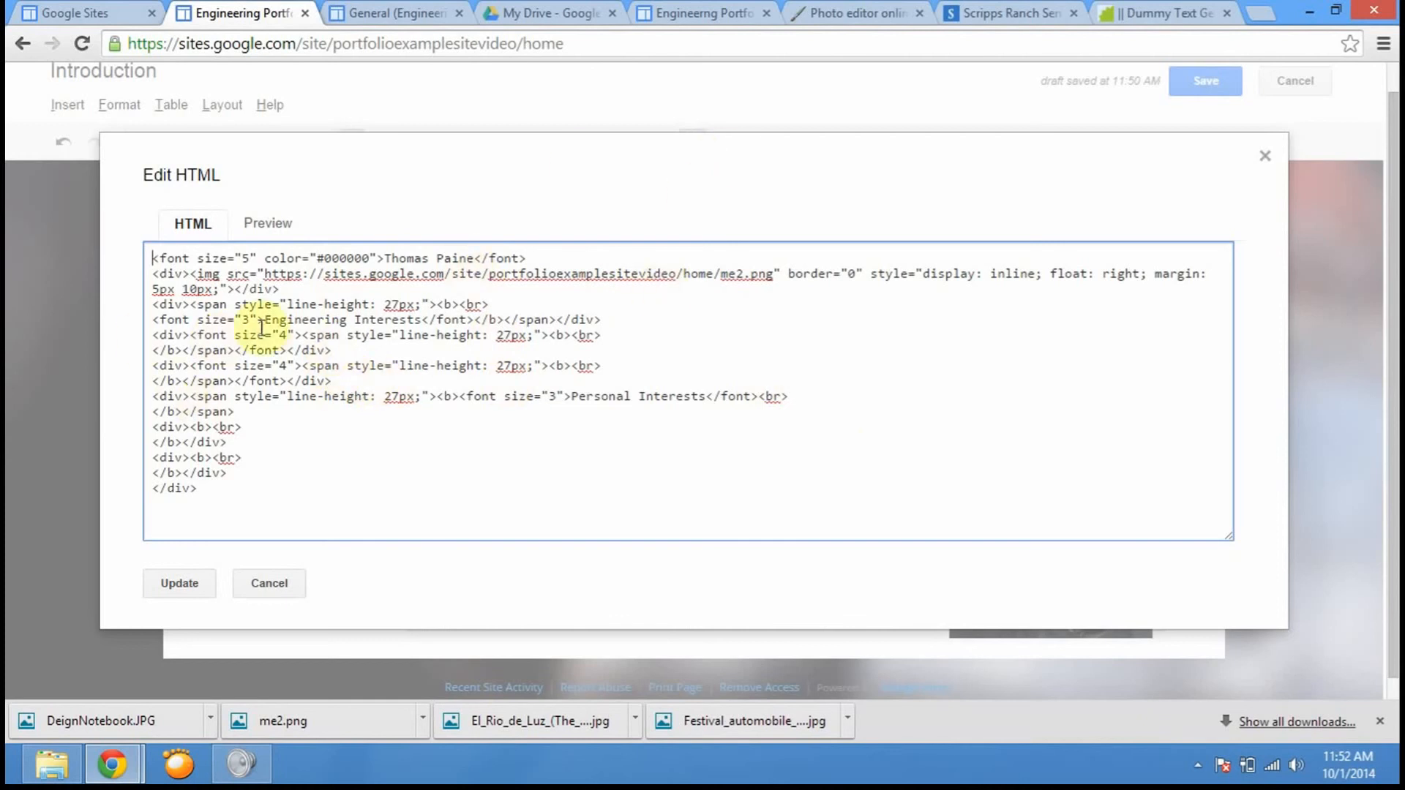
- Examine the markup of the Engineering Interests heading and the blank division after it to locate where the heading ends
{"action": "left_click_drag", "start_coordinate": [157, 323], "coordinate": [627, 316]}
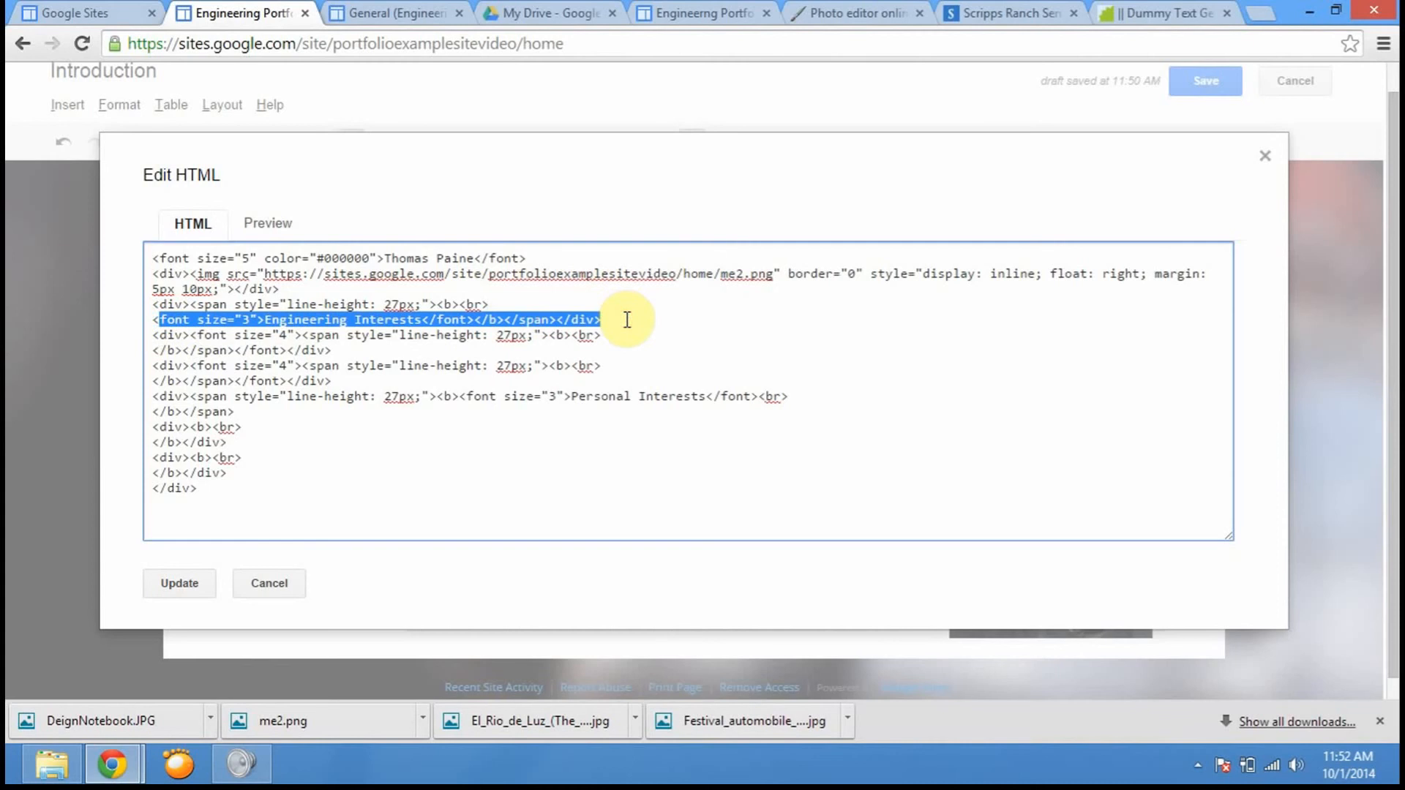
{"action": "left_click", "coordinate": [340, 351]}
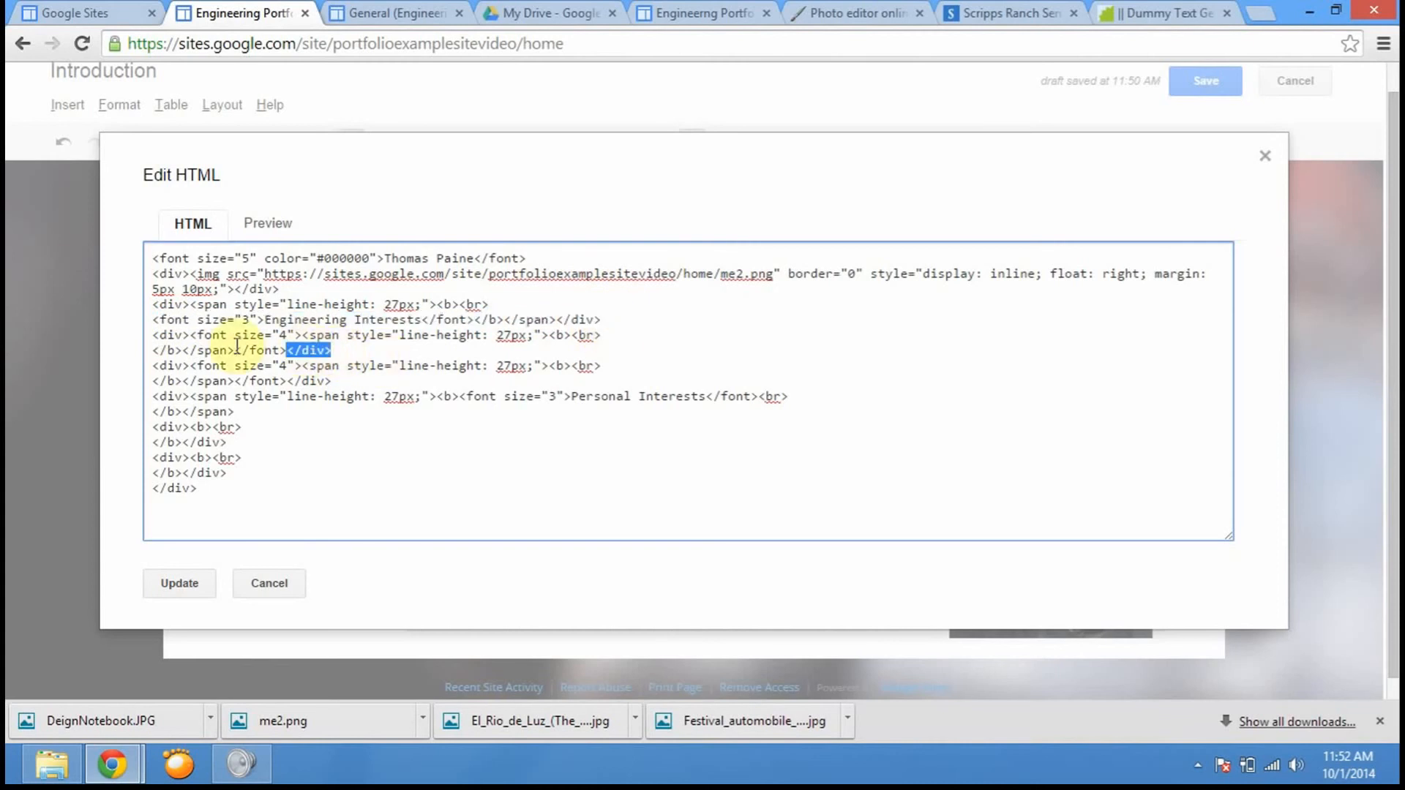
{"action": "left_click_drag", "start_coordinate": [236, 346], "coordinate": [138, 338]}
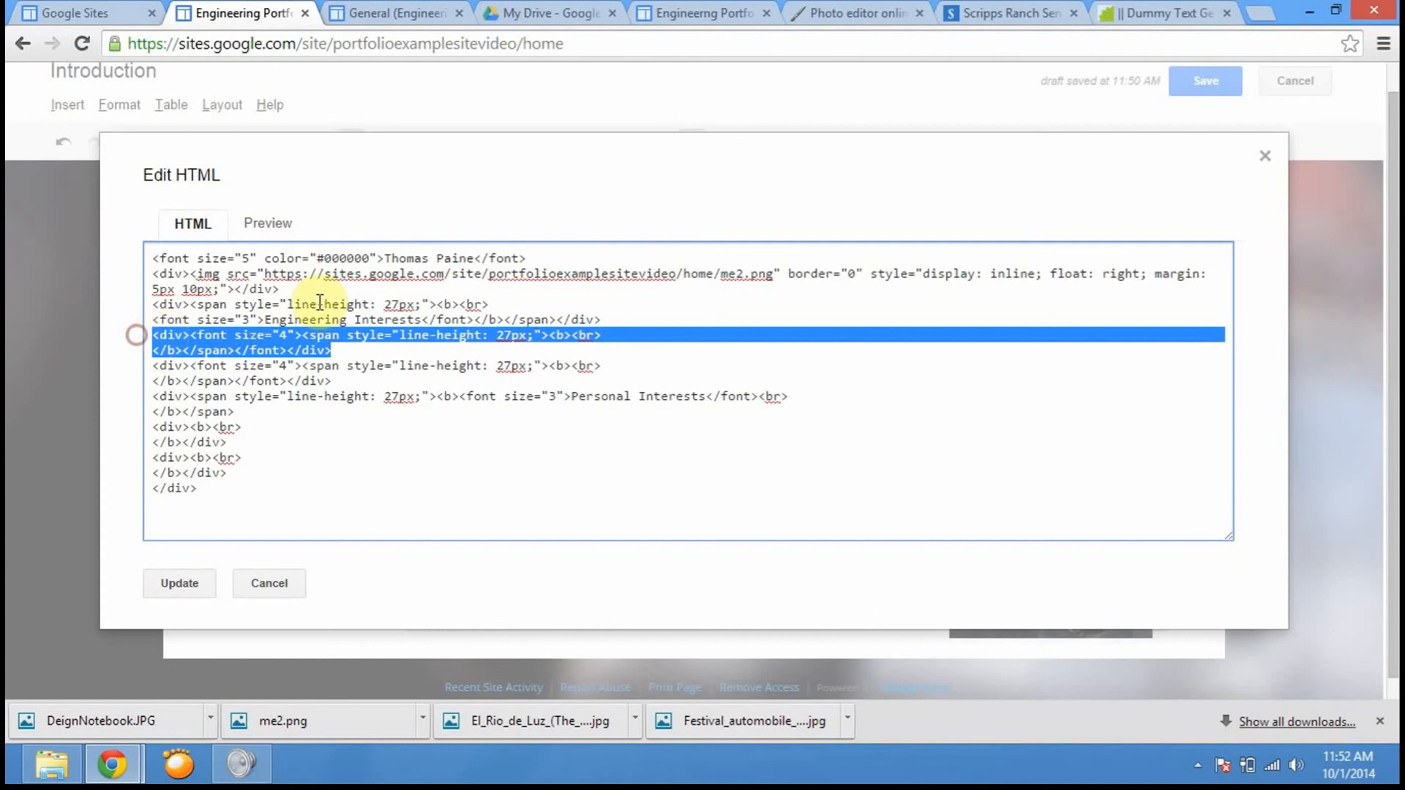
{"action": "left_click", "coordinate": [640, 320]}
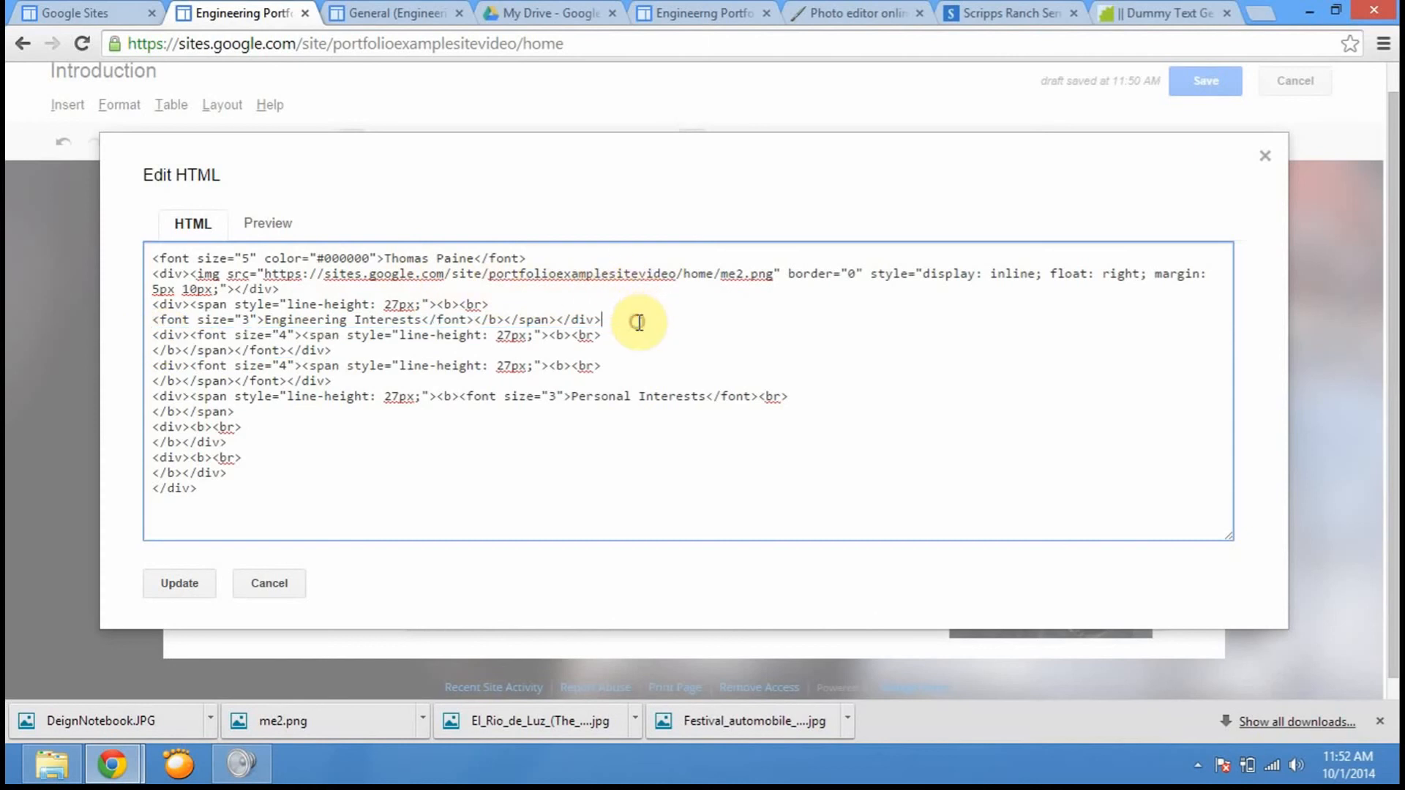
{"action": "left_click_drag", "start_coordinate": [605, 319], "coordinate": [147, 324]}
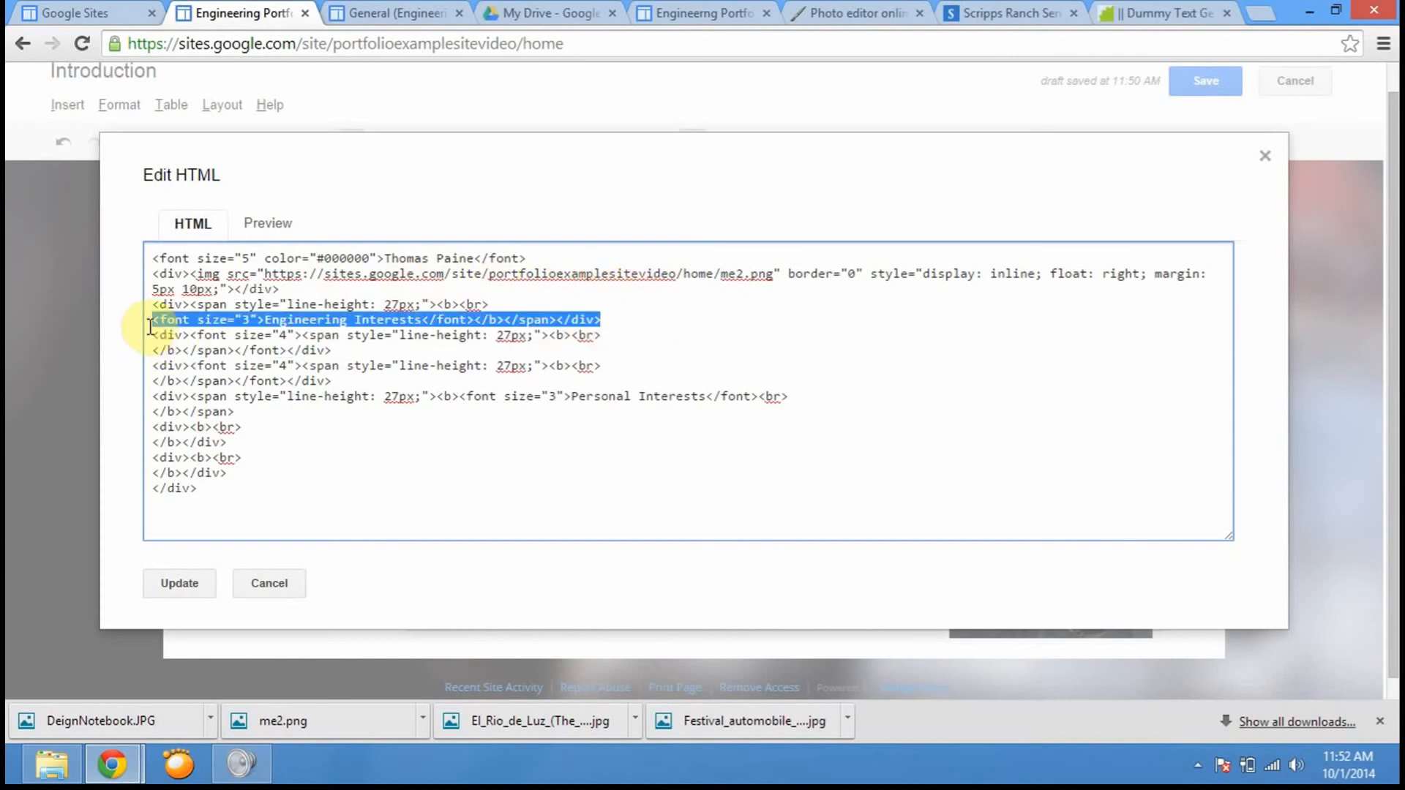
{"action": "left_click", "coordinate": [422, 308]}
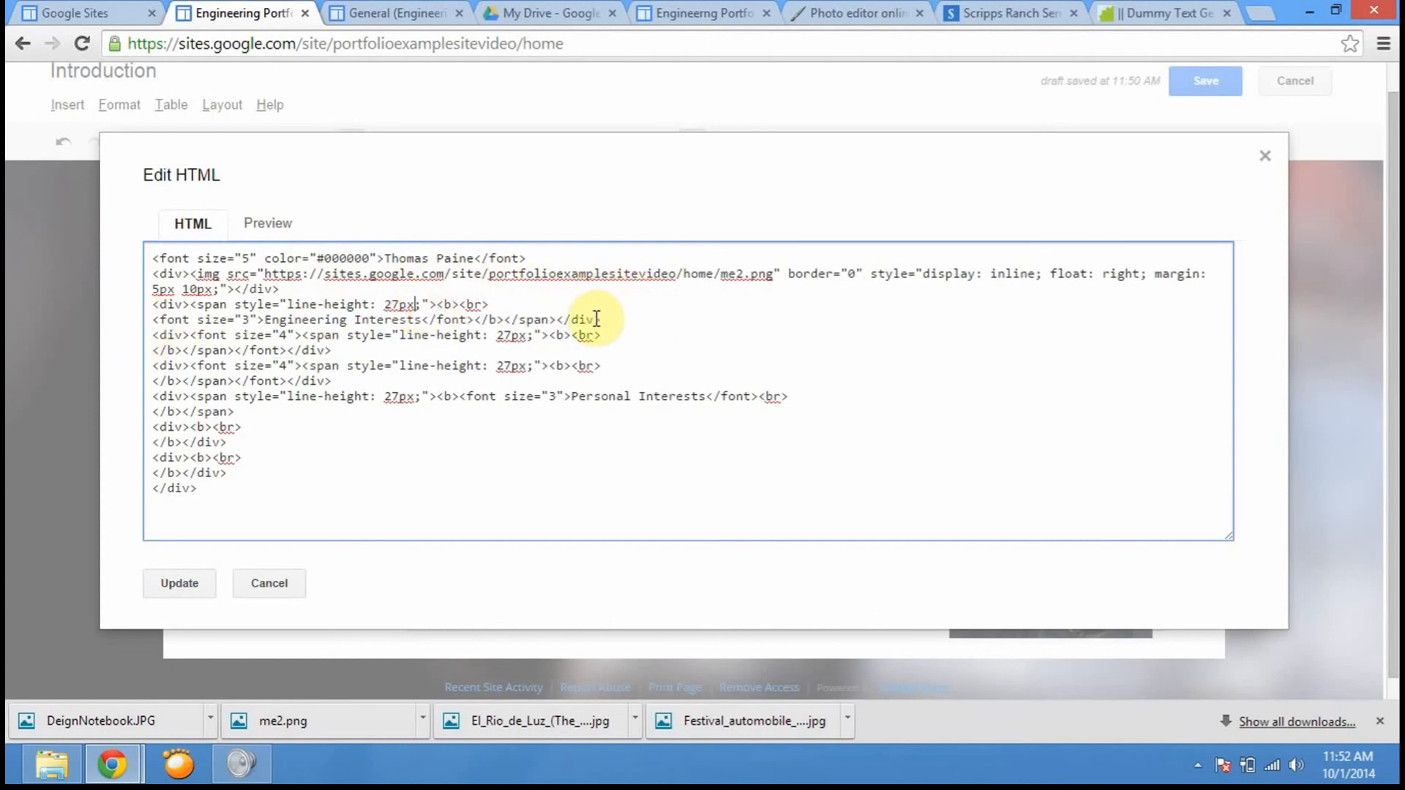
{"action": "left_click_drag", "start_coordinate": [601, 320], "coordinate": [150, 306]}
- Paste the lorem ipsum passage directly after the Engineering Interests heading's closing </div> and update the page with the edited HTML
{"action": "left_click", "coordinate": [621, 320]}
{"action": "type", "text": "Lorem ipsum dolor sit amet, consectetuer adipiscing elit. Aenean commodo ligula eget dolor. Aenean massa. Cum sociis natoque penatibus et magnis dis parturient montes, nascetur ridiculus mus. Donec quam felis, ultricies nec, pellentesque eu, pretium quis, sem. Nulla consequat massa quis enim. Donec pede justo, fringilla vel, aliquet nec, vulputate eget, arcu. In enim justo, rhoncus ut, imperdiet a, venenatis vitae, justo. Nullam dictum felis eu pede mollis pretium. Integer tincidunt. Cras dapibus. Vivamus elementum semper nisi. Aenean vulputate eleifend tellus. Aenean leo ligula, porttitor eu, consequat vitae, eleifend ac, enim. Aliquam lorem ante, dapibus in, viverra quis, feugiat a, tellus. Phasellus viverra nulla ut metus varius laoreet. Quisque rutrum. Aenean imperdiet. Etiam ultricies nisi vel augue. Curabitur ullamcorper ultricies nisi. Nam eget dui. Etiam rhoncus."}
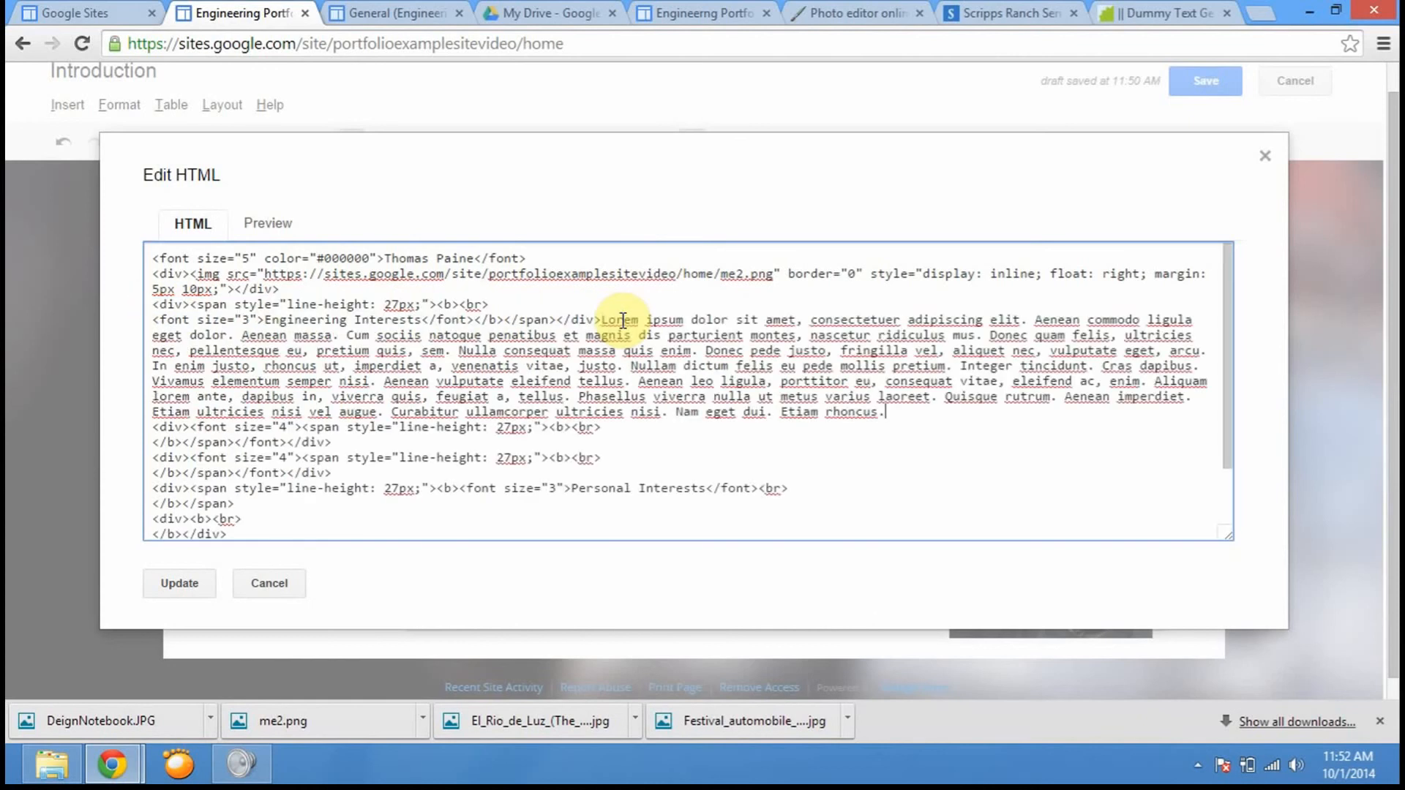
{"action": "left_click", "coordinate": [180, 586]}
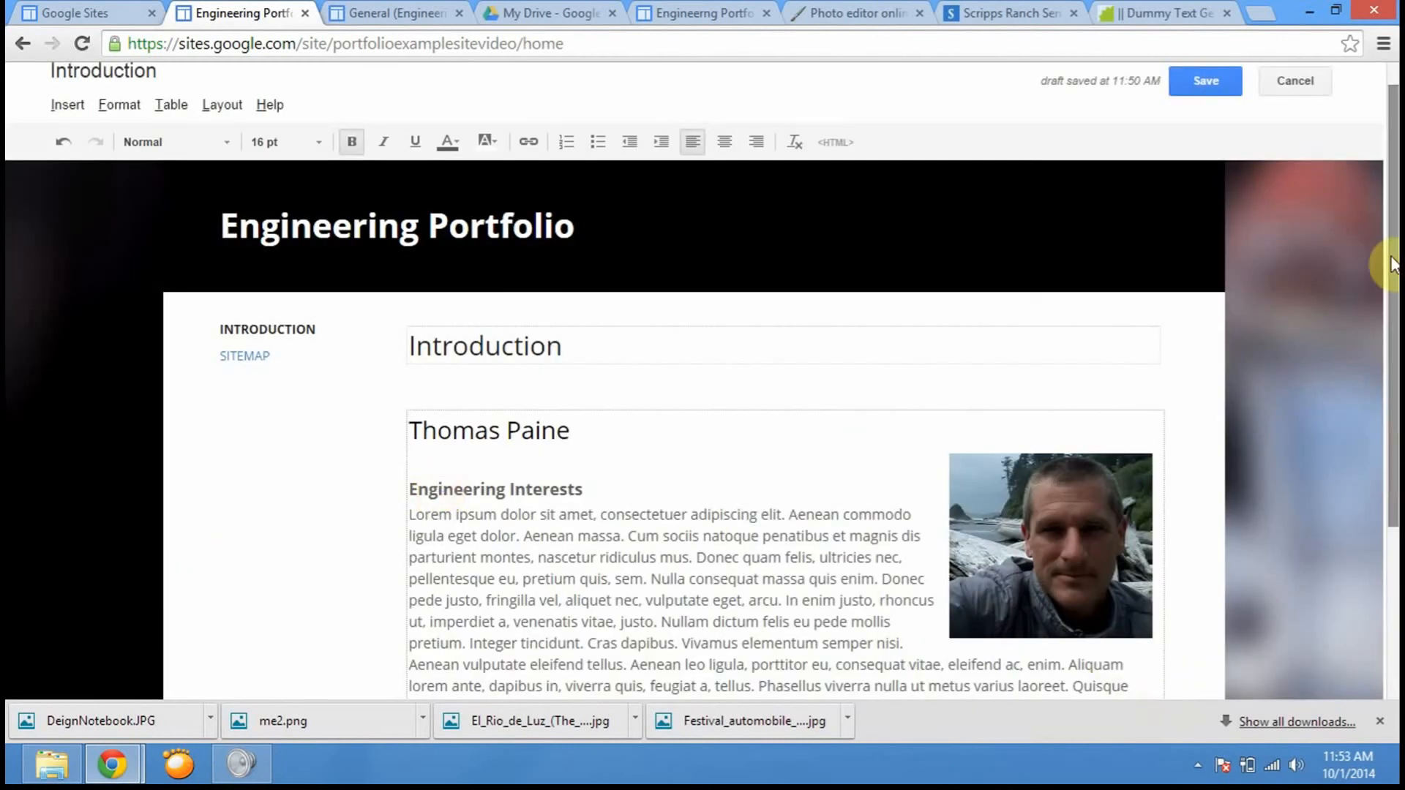
- Examine the placeholder paragraph under Engineering Interests, its wrapping around the portrait, and the area around the Personal Interests heading
{"action": "left_click_drag", "start_coordinate": [1391, 264], "coordinate": [1390, 428]}
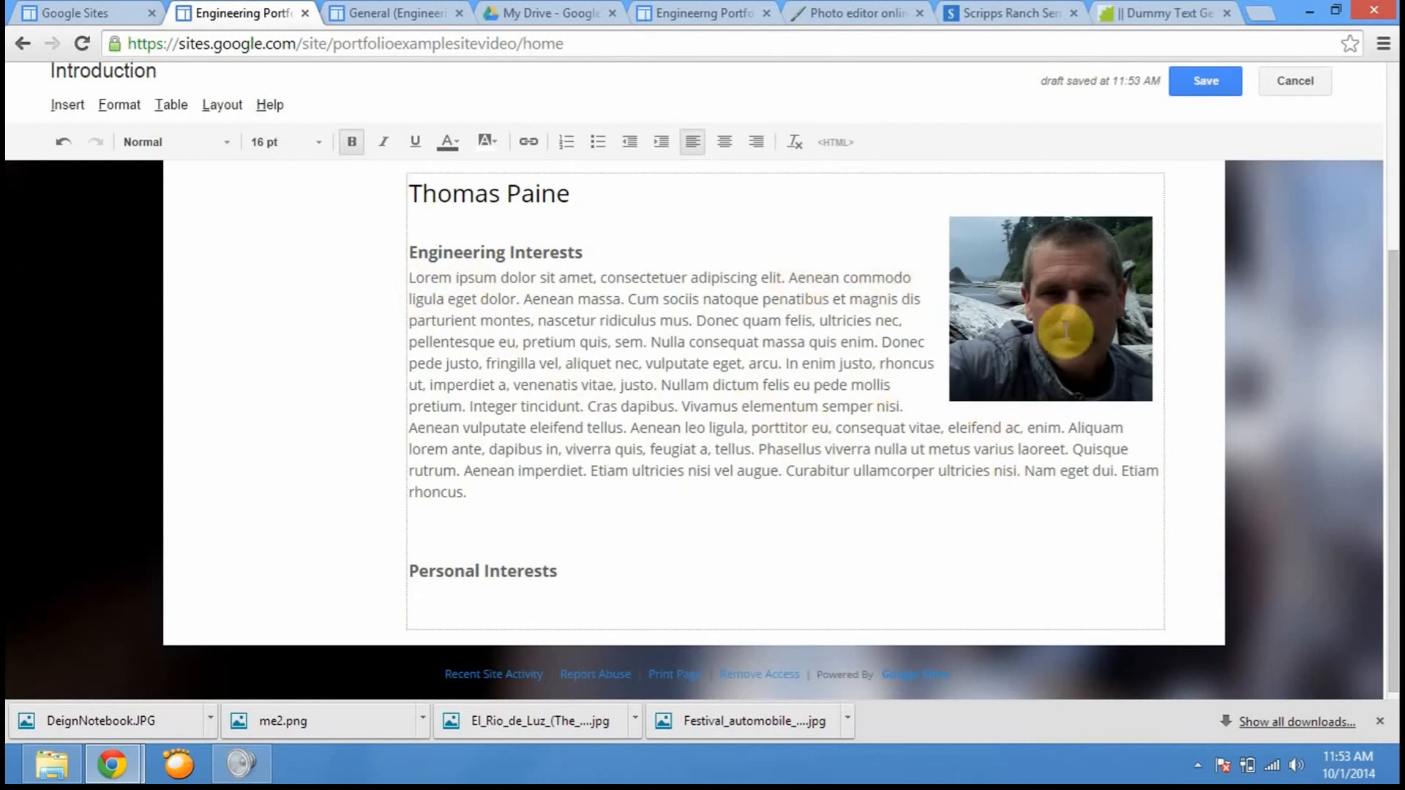
{"action": "left_click_drag", "start_coordinate": [466, 492], "coordinate": [401, 265]}
{"action": "left_click", "coordinate": [510, 500]}
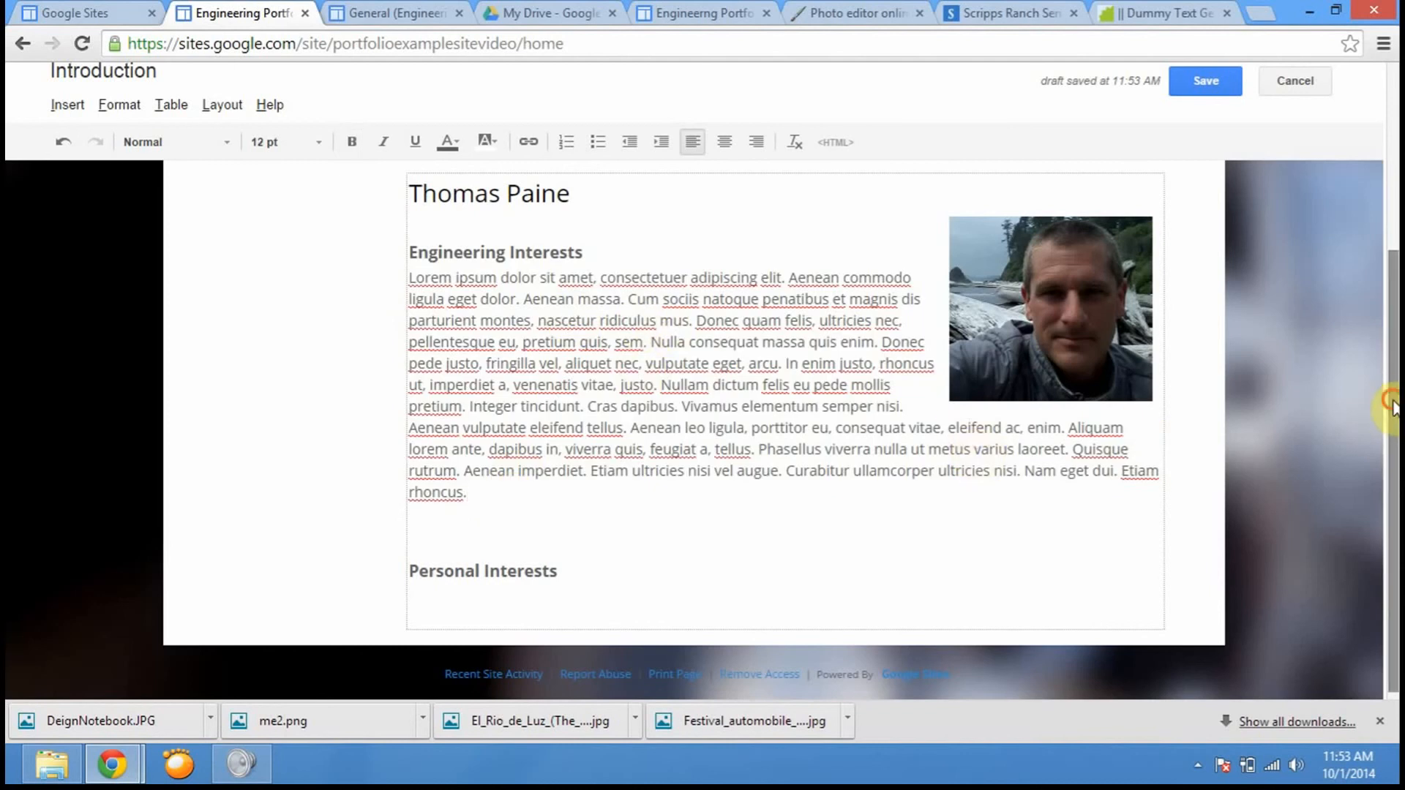
{"action": "left_click_drag", "start_coordinate": [1392, 405], "coordinate": [1392, 368]}
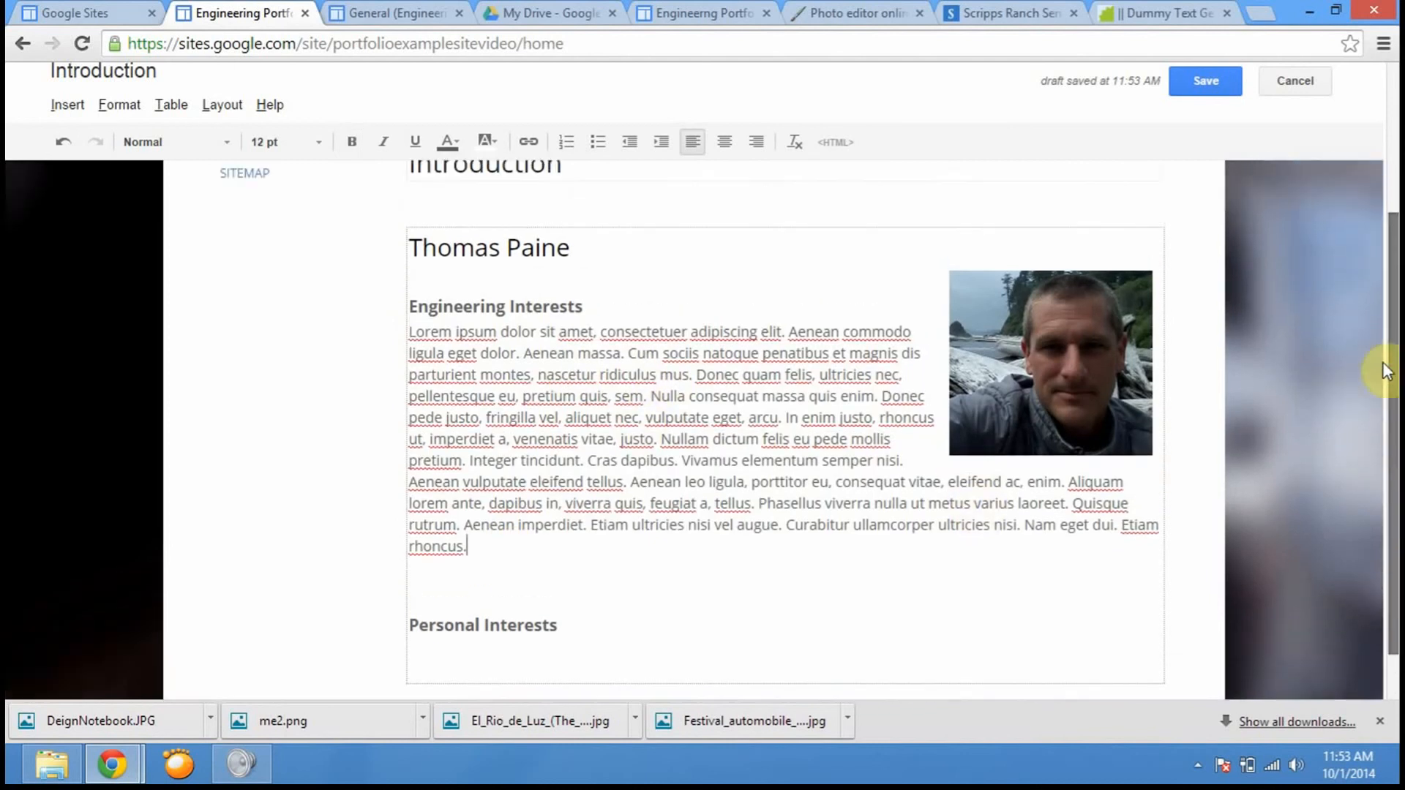
{"action": "left_click", "coordinate": [595, 628]}
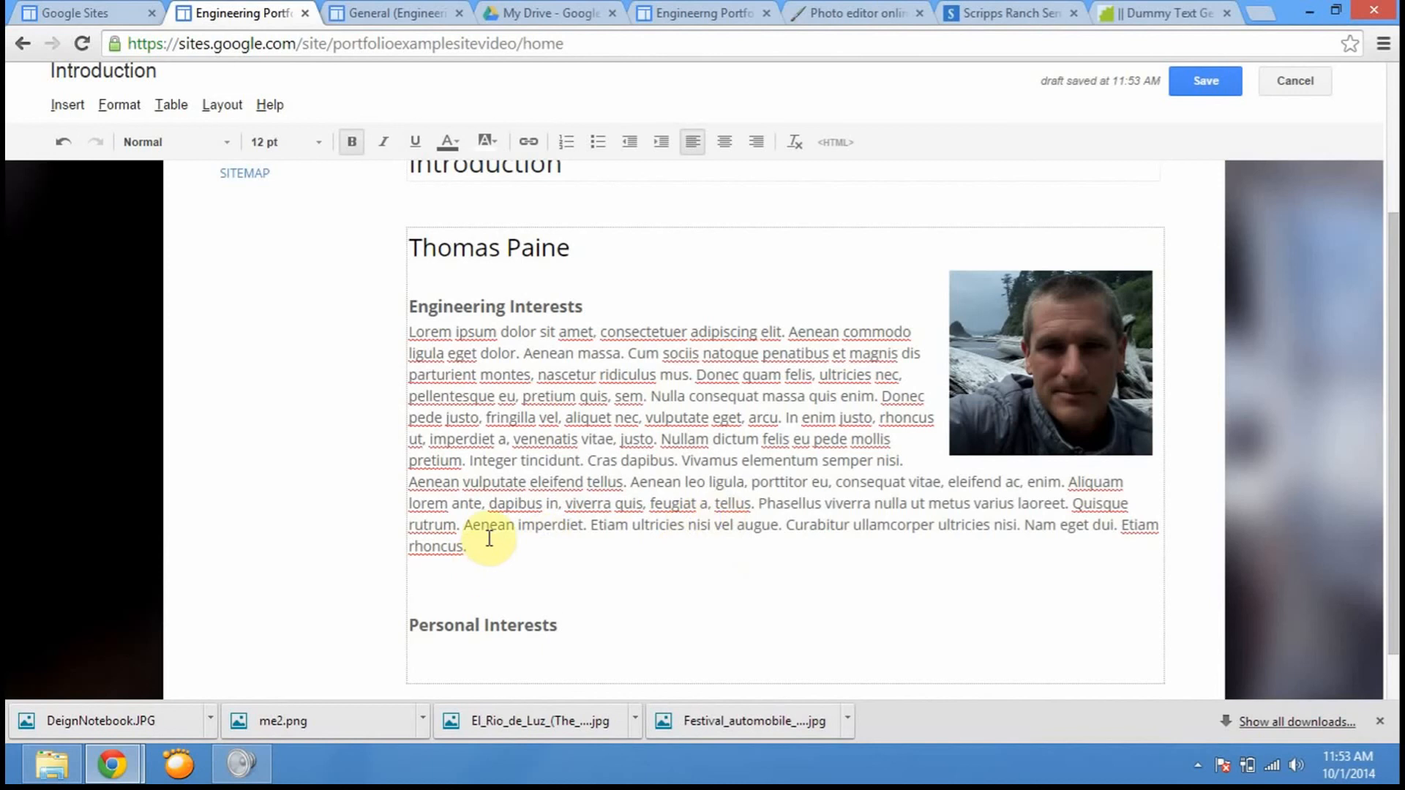
{"action": "scroll", "coordinate": [1310, 498], "scroll_direction": "down", "scroll_amount": 1}
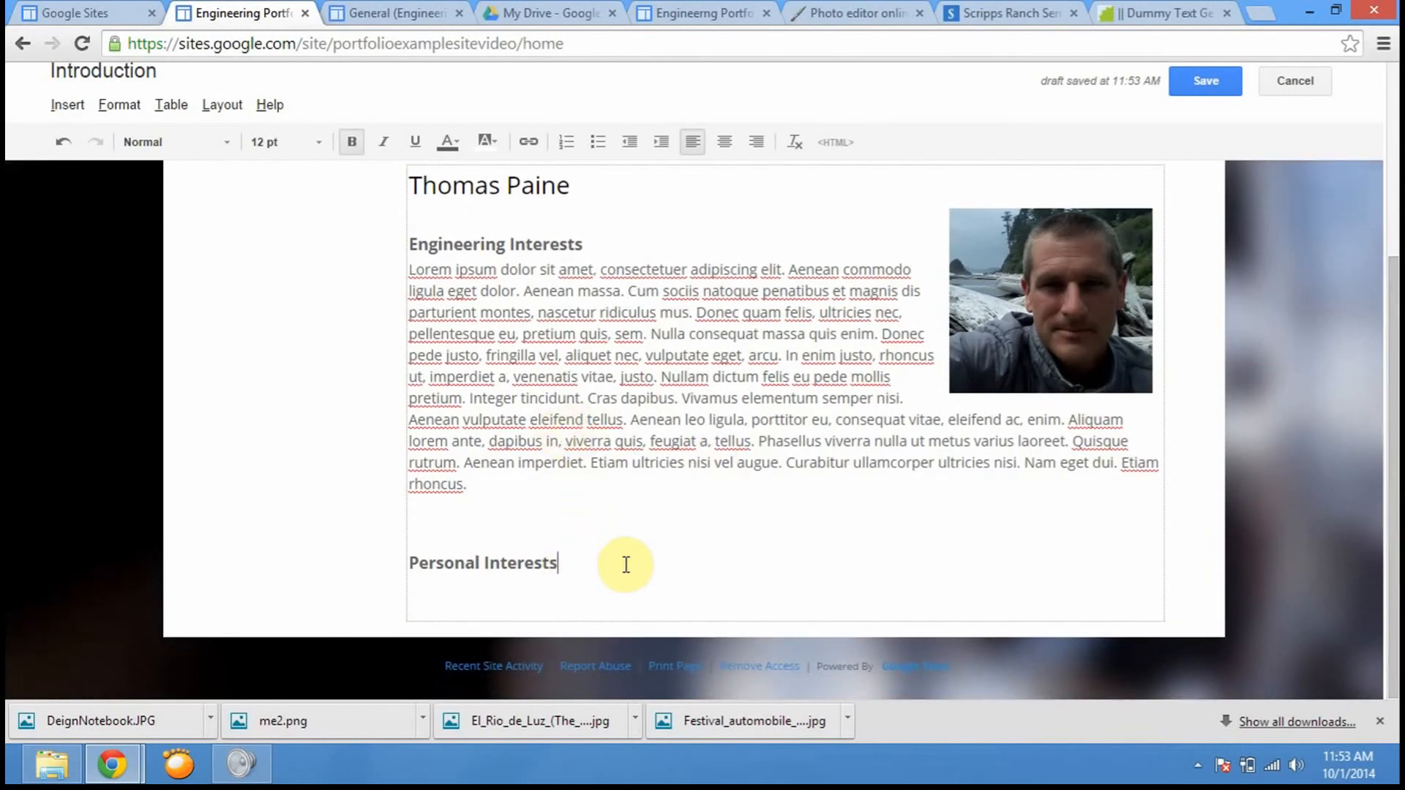
{"action": "left_click_drag", "start_coordinate": [467, 488], "coordinate": [407, 268]}
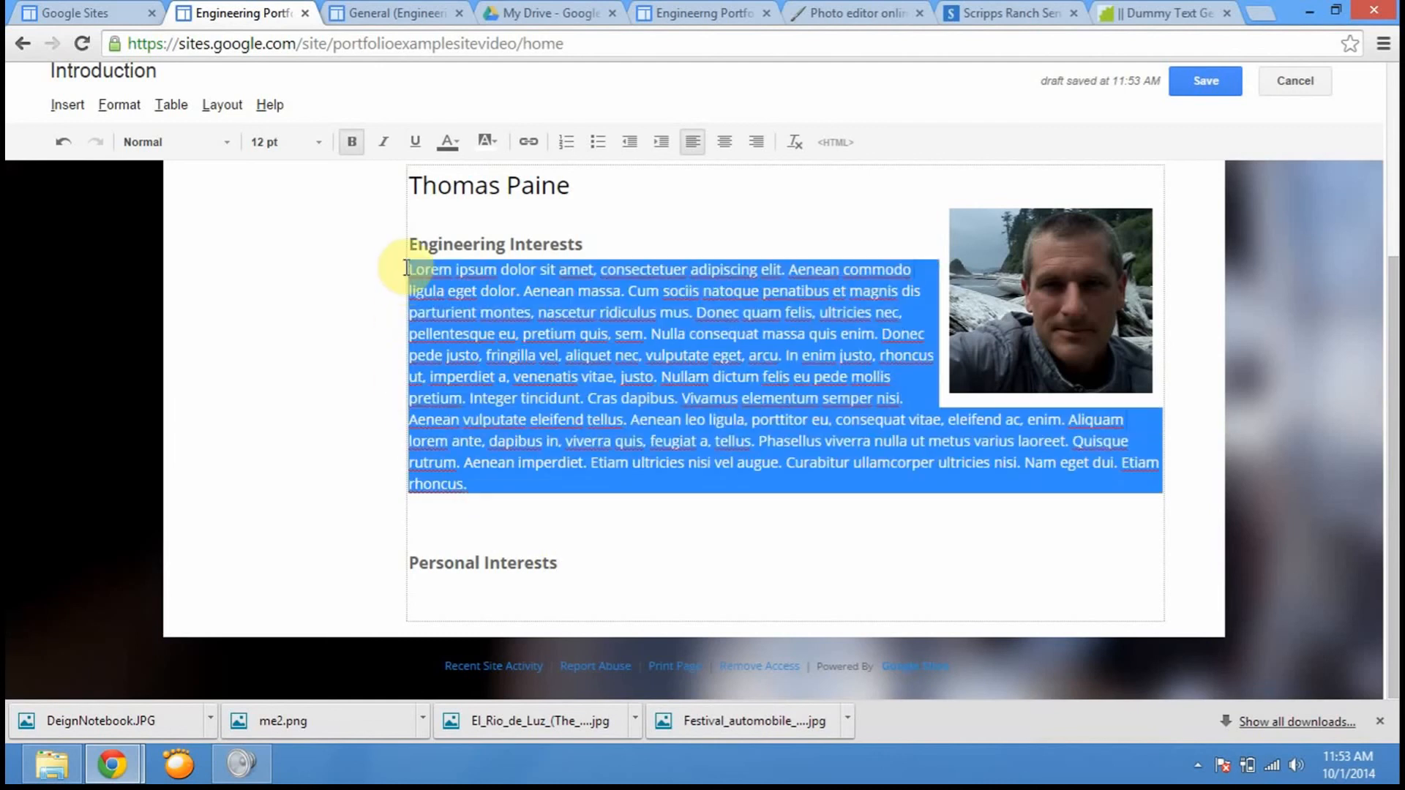
{"action": "left_click", "coordinate": [595, 588]}
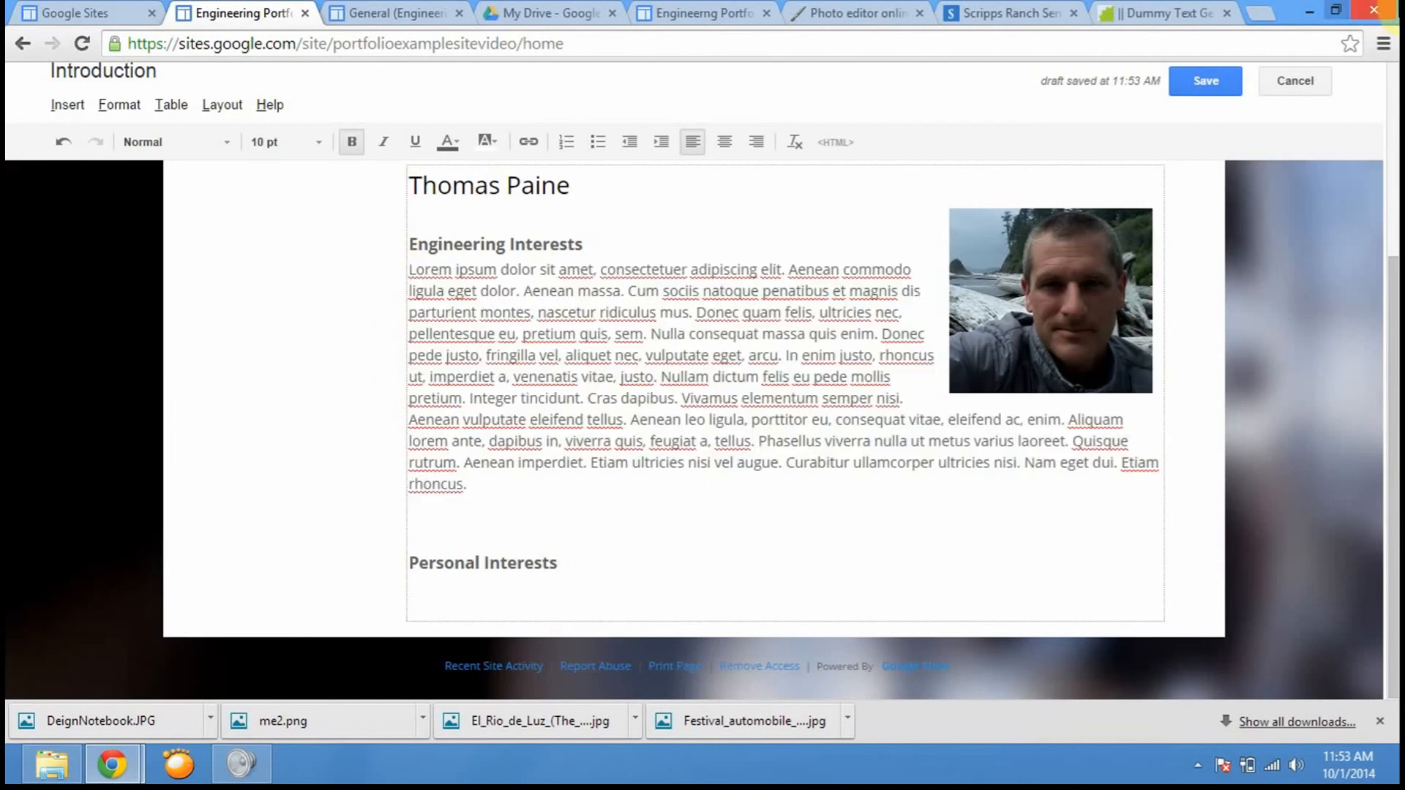
- Shrink the browser window to expose the desktop and create a new text document there
{"action": "left_click", "coordinate": [1333, 10]}
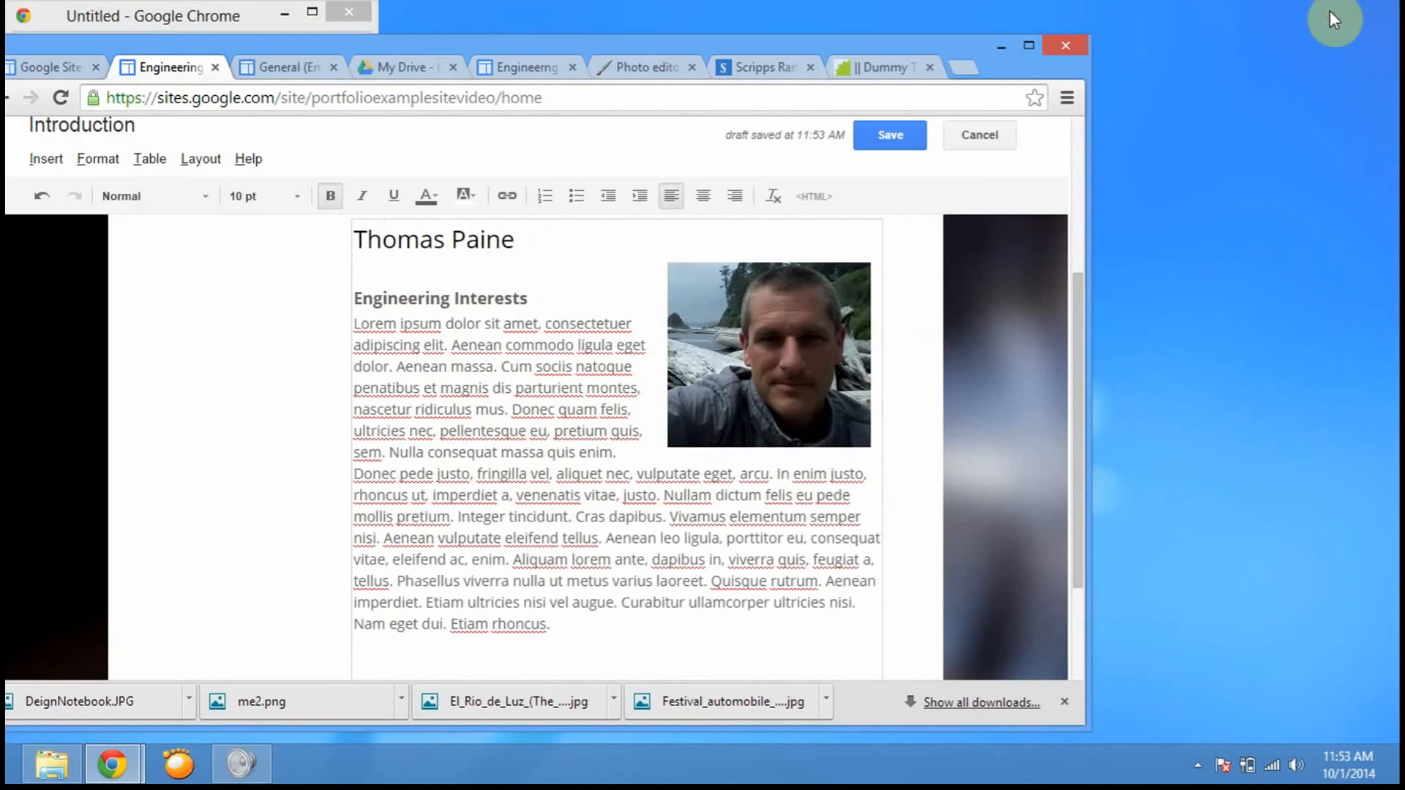
{"action": "right_click", "coordinate": [1169, 261]}
{"action": "left_click", "coordinate": [1166, 193]}
{"action": "right_click", "coordinate": [1168, 192]}
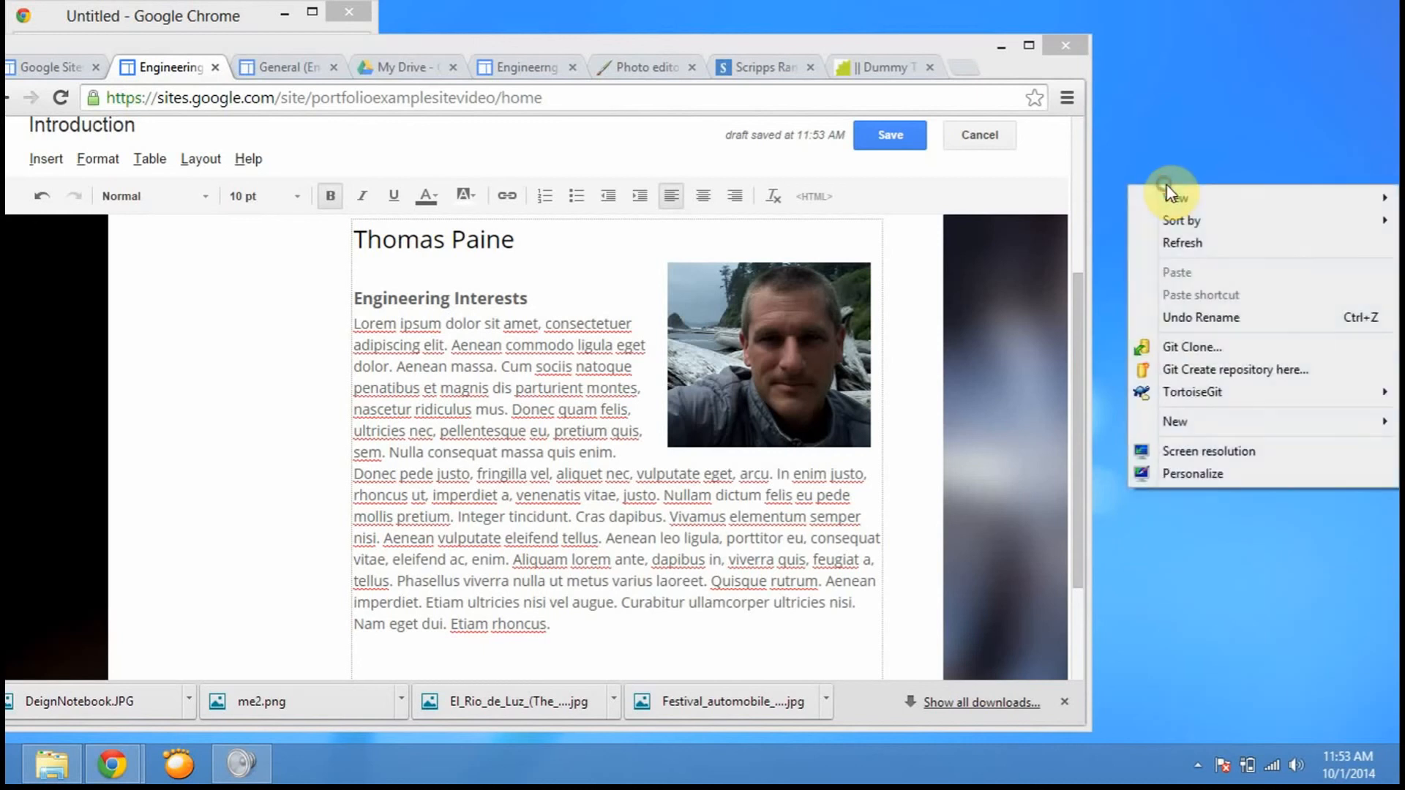
{"action": "mouse_move", "coordinate": [1240, 421]}
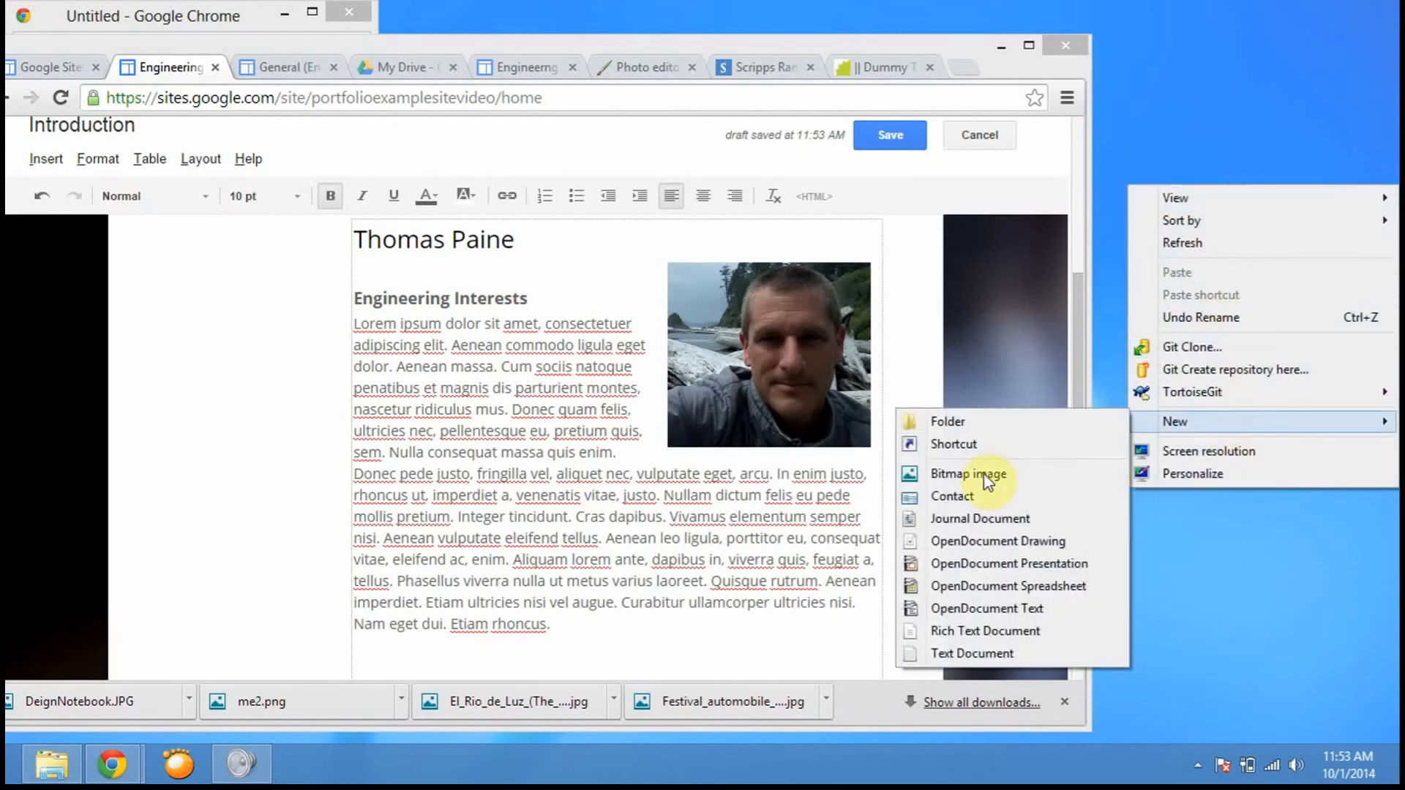
{"action": "left_click", "coordinate": [991, 648]}
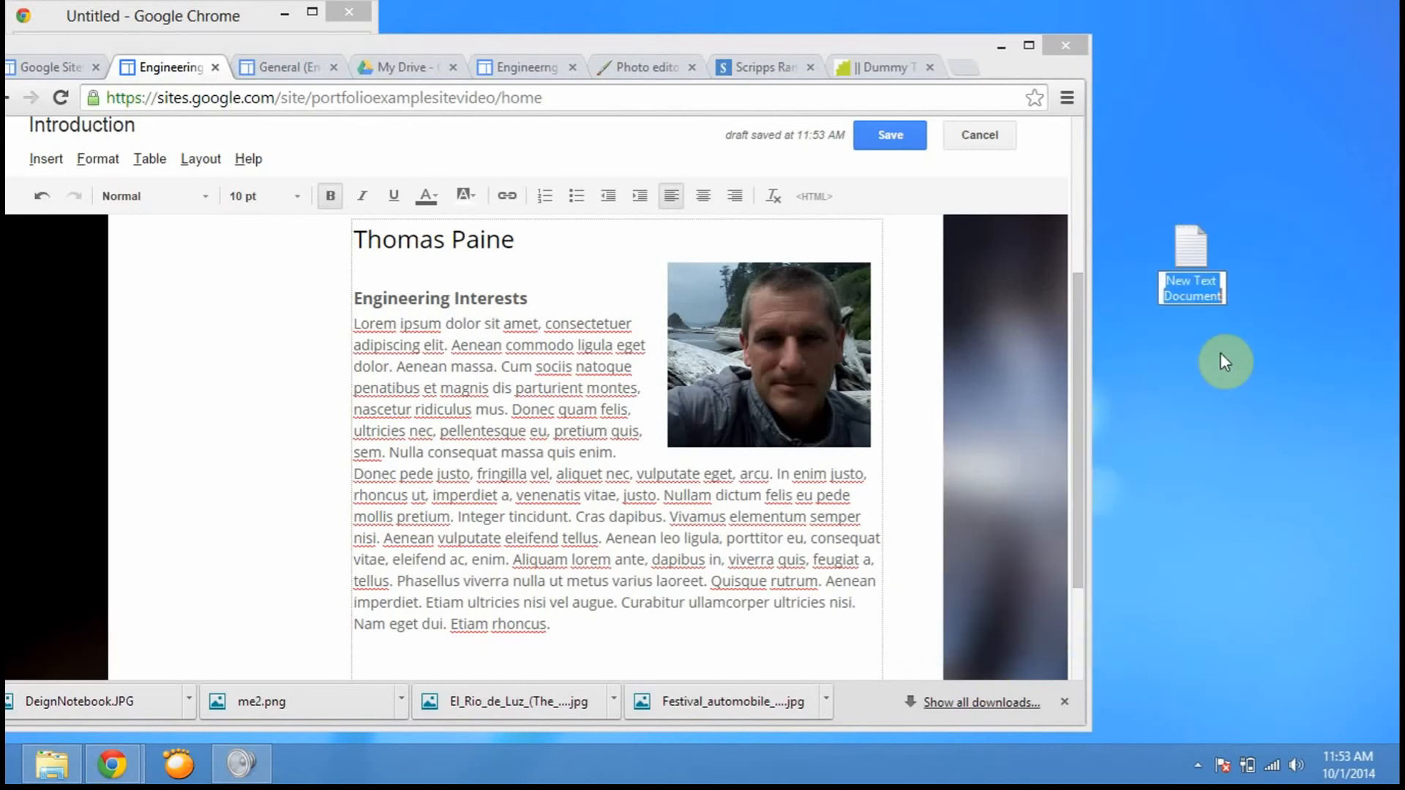
- Open the new text document in Notepad, paste the lorem ipsum passage, copy all of it as plain text, and move the window off the page editor
{"action": "double_click", "coordinate": [1196, 252]}
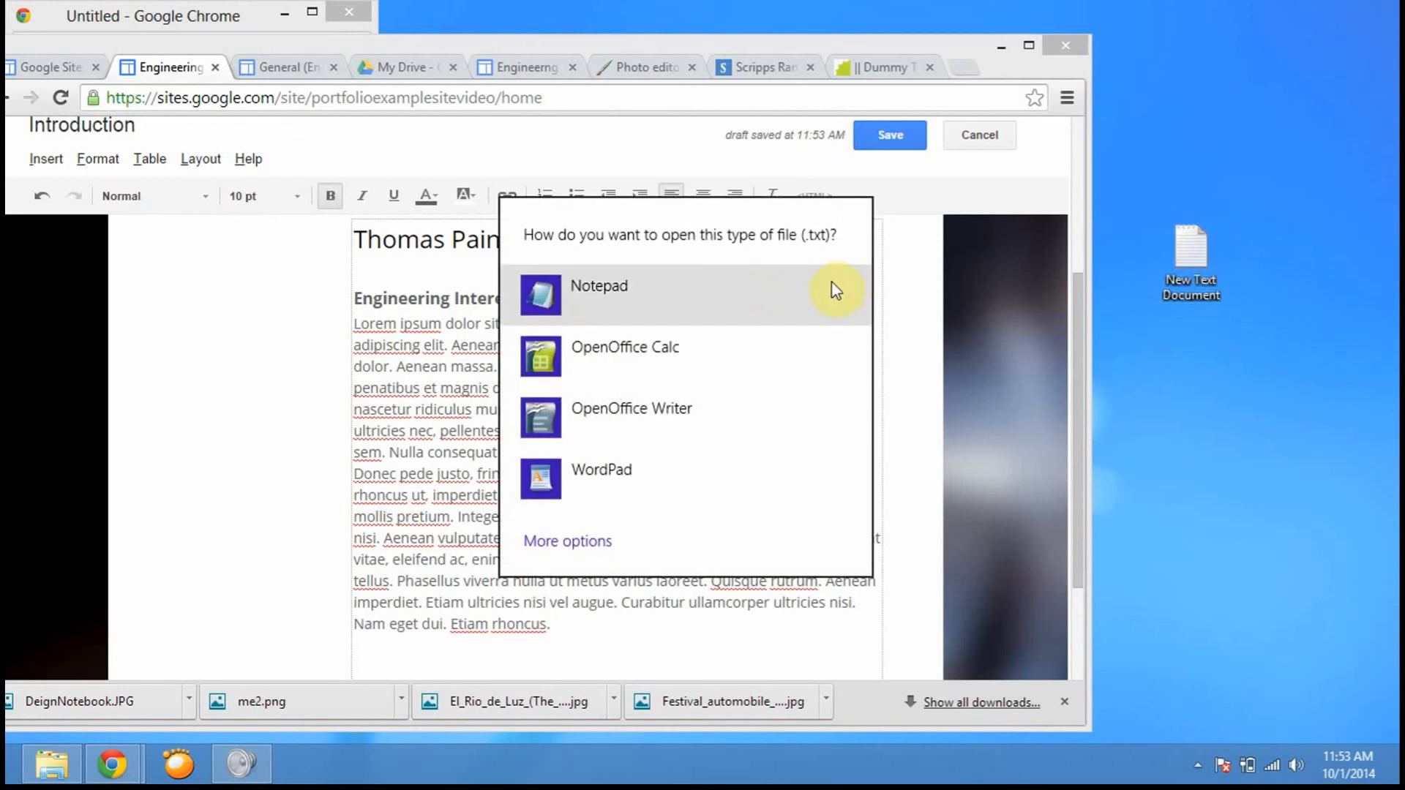
{"action": "left_click", "coordinate": [716, 287]}
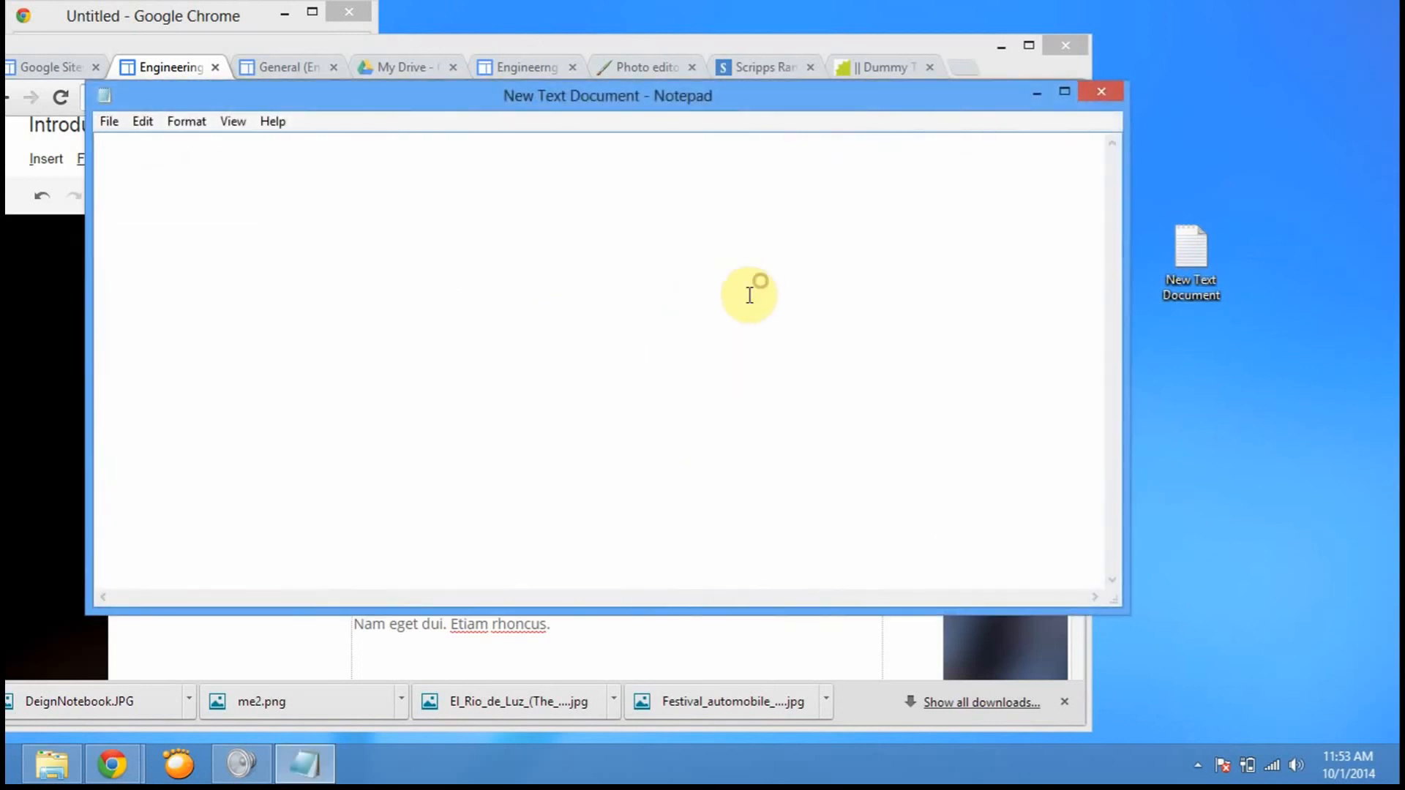
{"action": "key", "text": "ctrl+v"}
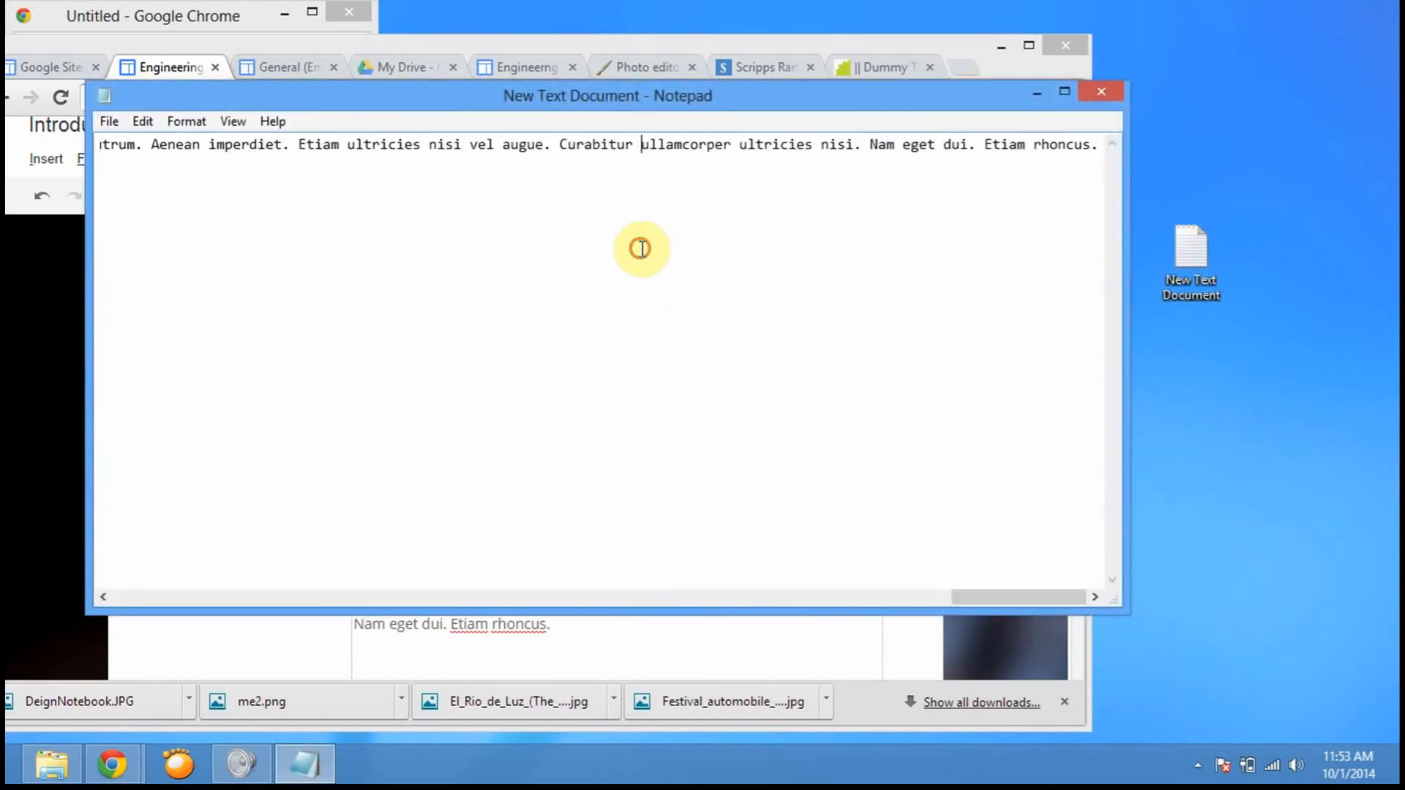
{"action": "key", "text": "ctrl+a"}
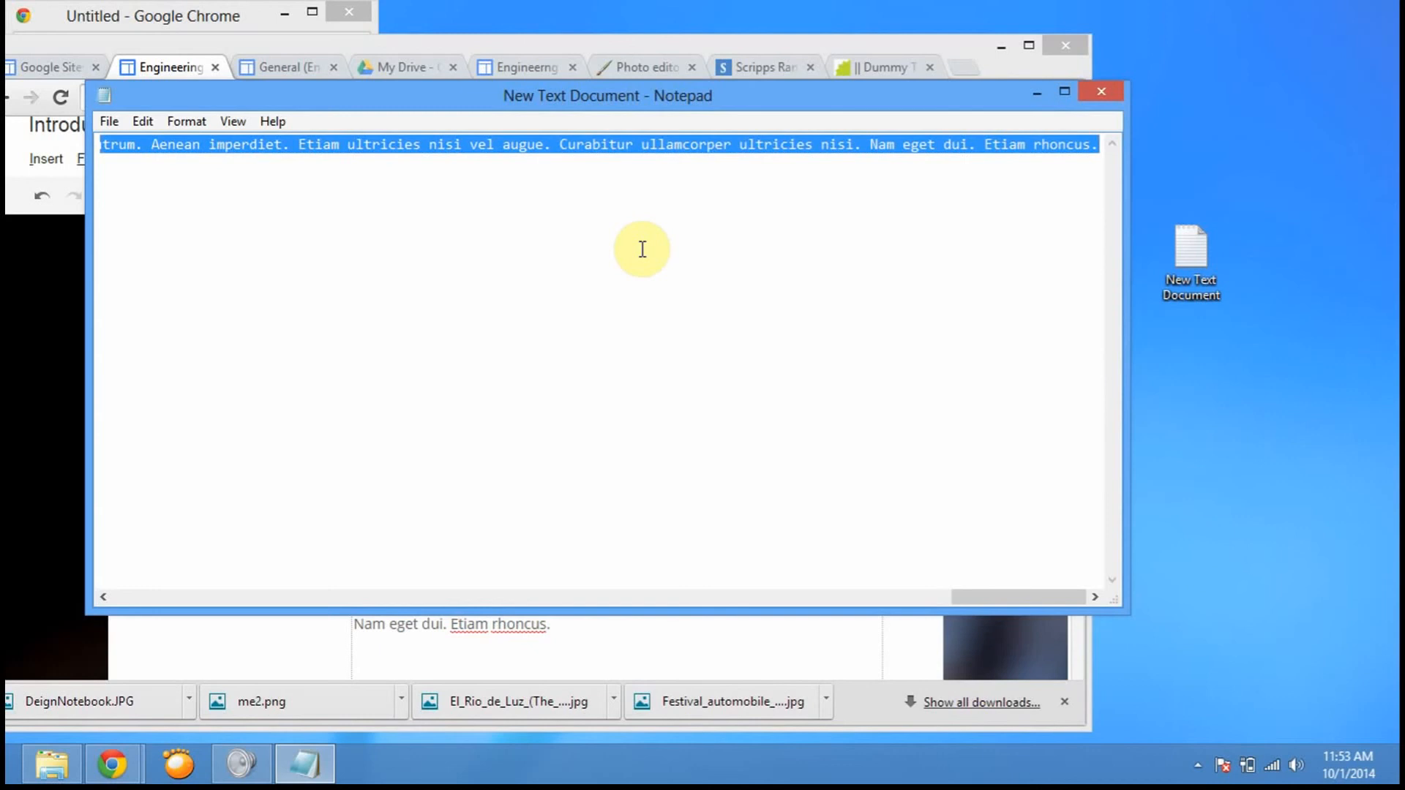
{"action": "left_click_drag", "start_coordinate": [933, 95], "coordinate": [1133, 385]}
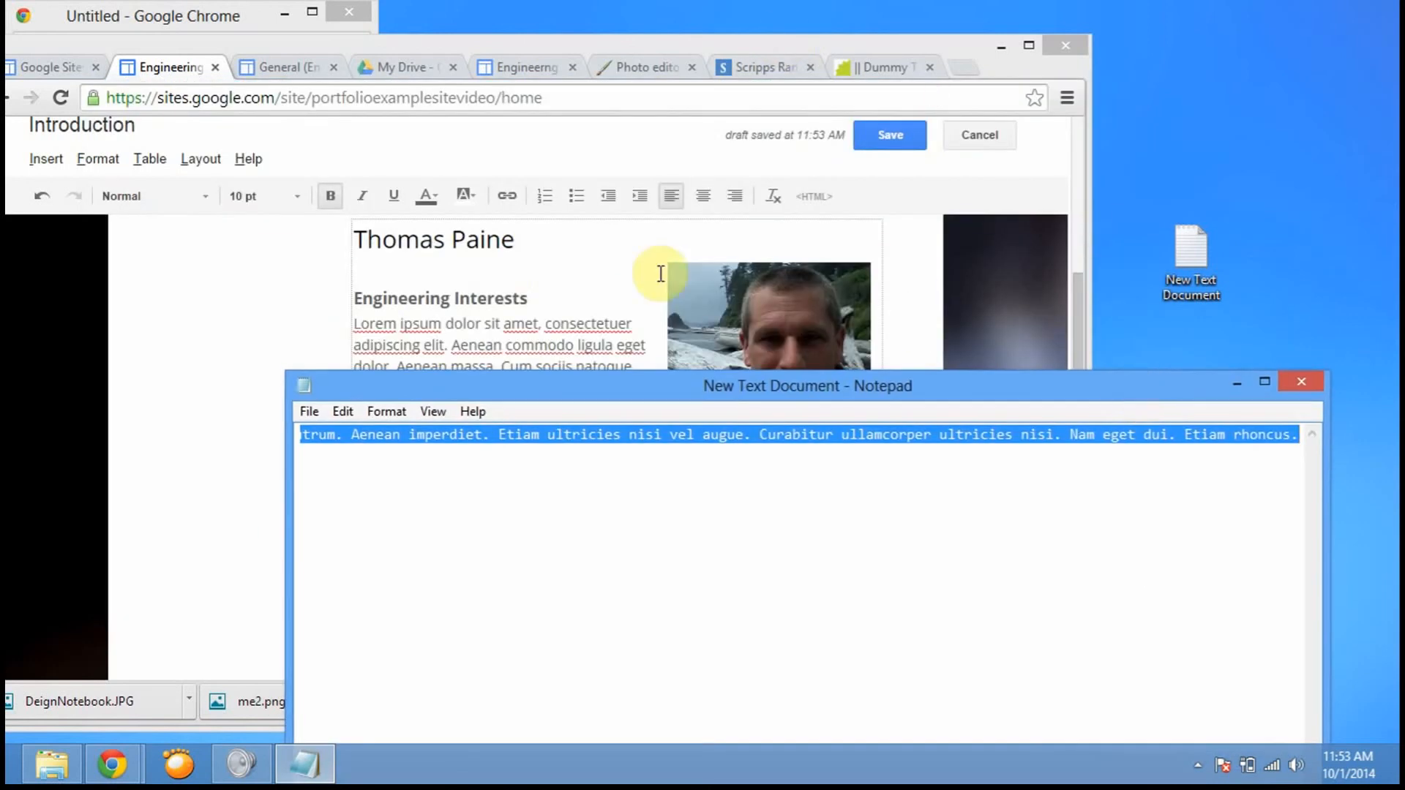
- Paste the plain lorem ipsum passage on the line below the Personal Interests heading
{"action": "left_click", "coordinate": [507, 281]}
{"action": "scroll", "coordinate": [1066, 524], "scroll_direction": "down", "scroll_amount": 3}
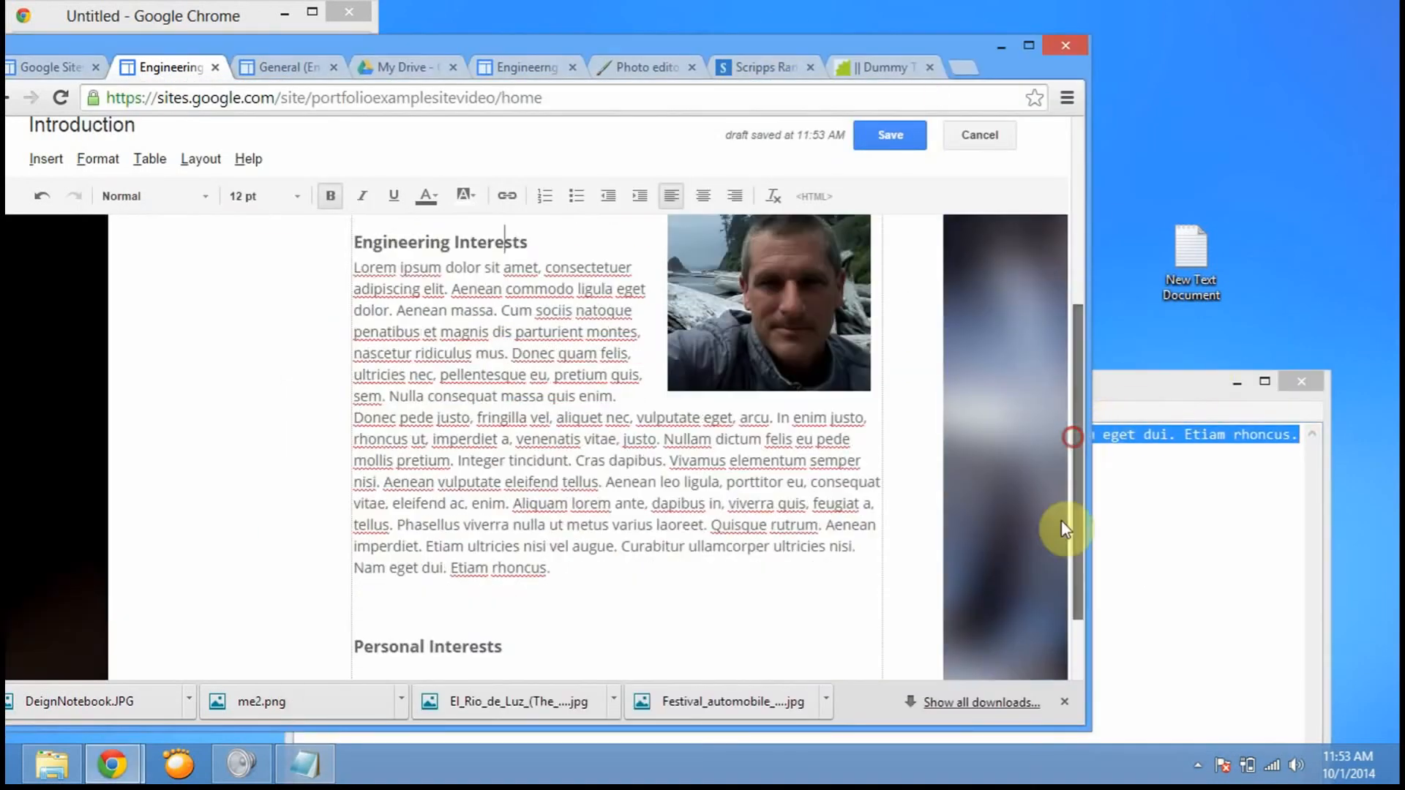
{"action": "left_click", "coordinate": [489, 571]}
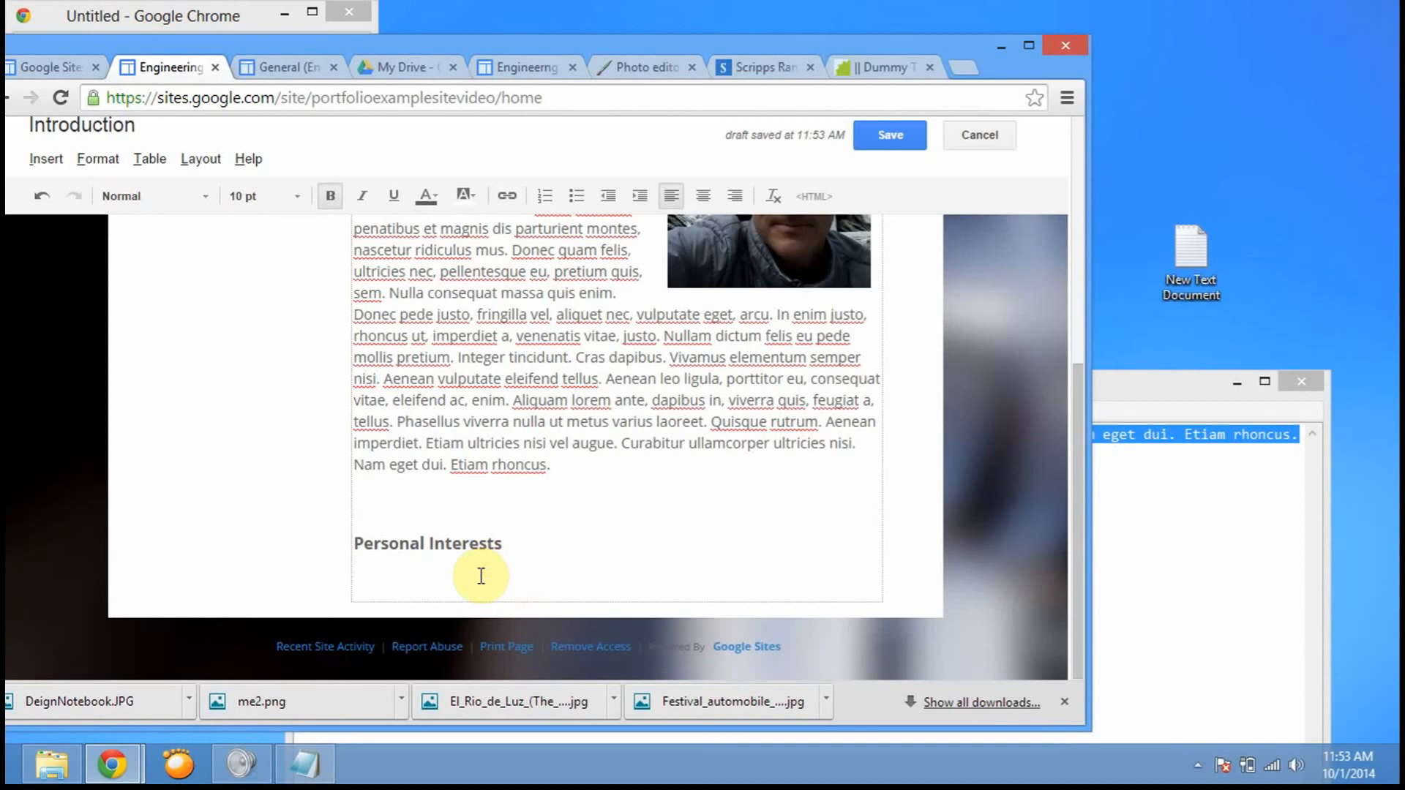
{"action": "type", "text": "Lorem ipsum dolor sit amet, consectetuer adipiscing elit. Aenean commodo ligula eget dolor. Aenean massa. Cum sociis natoque penatibus et magnis dis parturient montes, nascetur ridiculus mus. Donec quam felis, ultricies nec, pellentesque eu, pretium quis, sem. Nulla consequat massa quis enim. Donec pede justo, fringilla vel, aliquet nec, vulputate eget, arcu. In enim justo, rhoncus ut, imperdiet a, venenatis vitae, justo. Nullam dictum felis eu pede mollis pretium. Integer tincidunt. Cras dapibus. Vivamus elementum semper nisi. Aenean vulputate eleifend tellus. Aenean leo ligula, porttitor eu, consequat vitae, eleifend ac, enim. Aliquam lorem ante, dapibus in, viverra quis, feugiat a, tellus. Phasellus viverra nulla ut metus varius laoreet. Quisque rutrum. Aenean imperdiet. Etiam ultricies nisi vel augue. Curabitur ullamcorper ultricies nisi. Nam eget dui. Etiam rhoncus."}
- Remove the bold formatting from the whole placeholder paragraph under Personal Interests
{"action": "left_click_drag", "start_coordinate": [540, 570], "coordinate": [355, 307]}
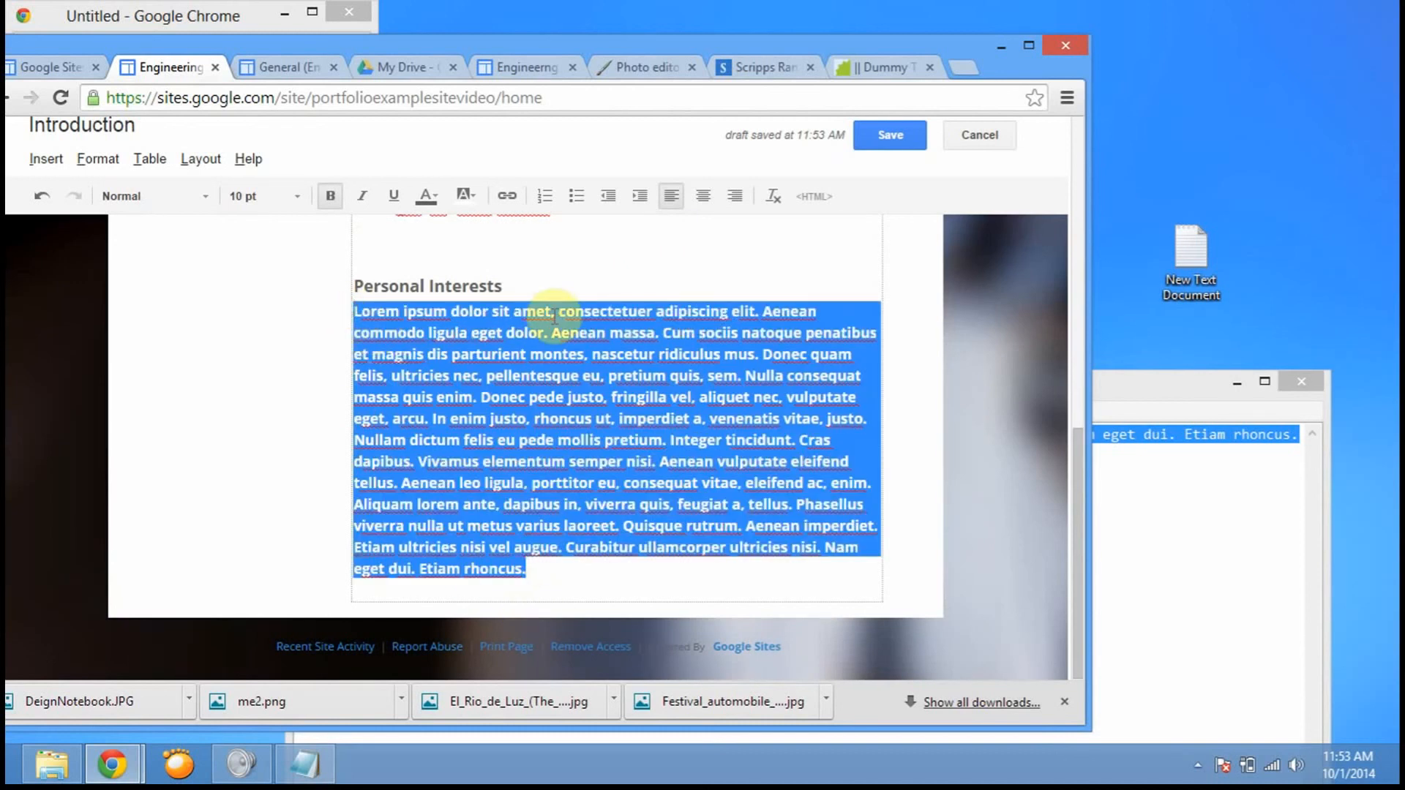
{"action": "left_click", "coordinate": [331, 194]}
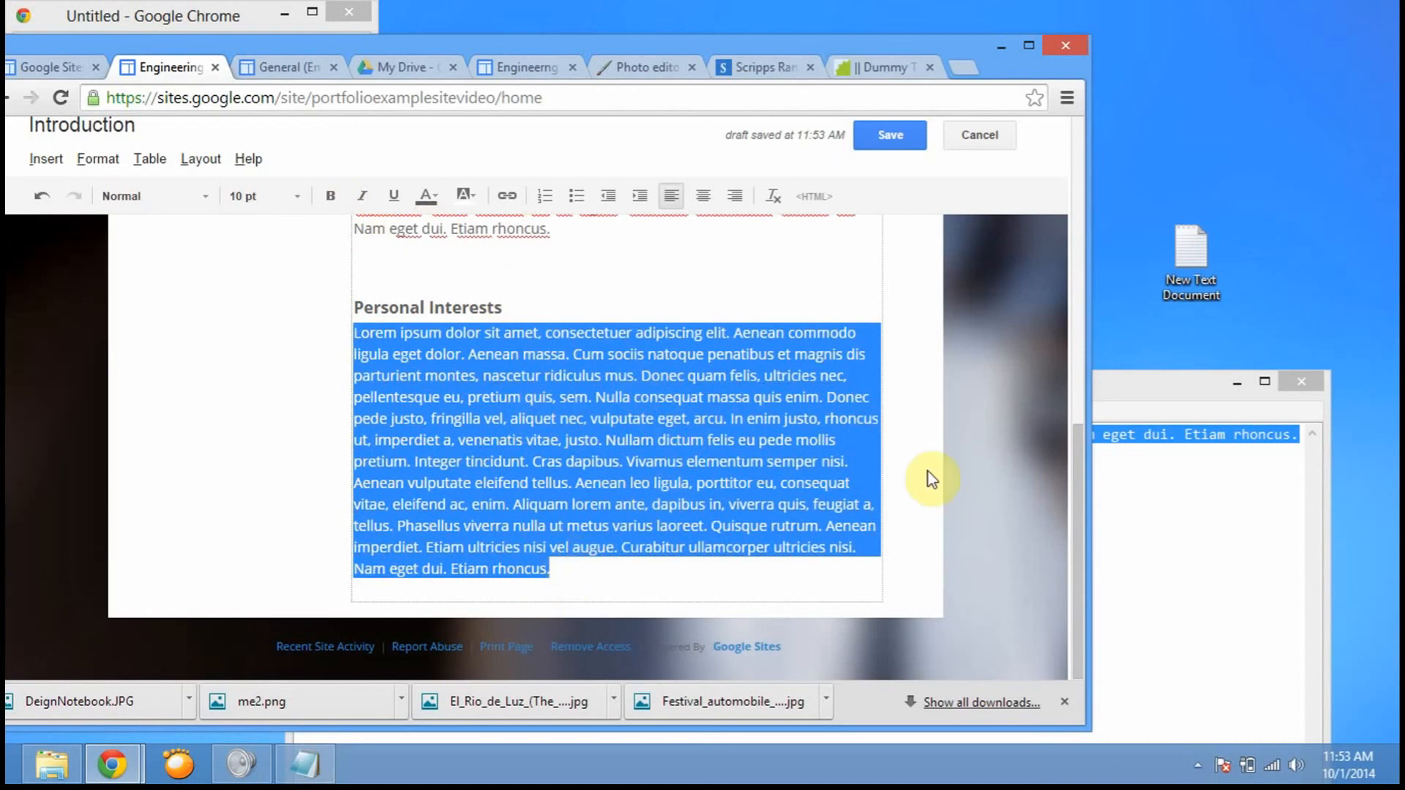
{"action": "left_click_drag", "start_coordinate": [1074, 533], "coordinate": [1074, 433]}
{"action": "left_click", "coordinate": [657, 496]}
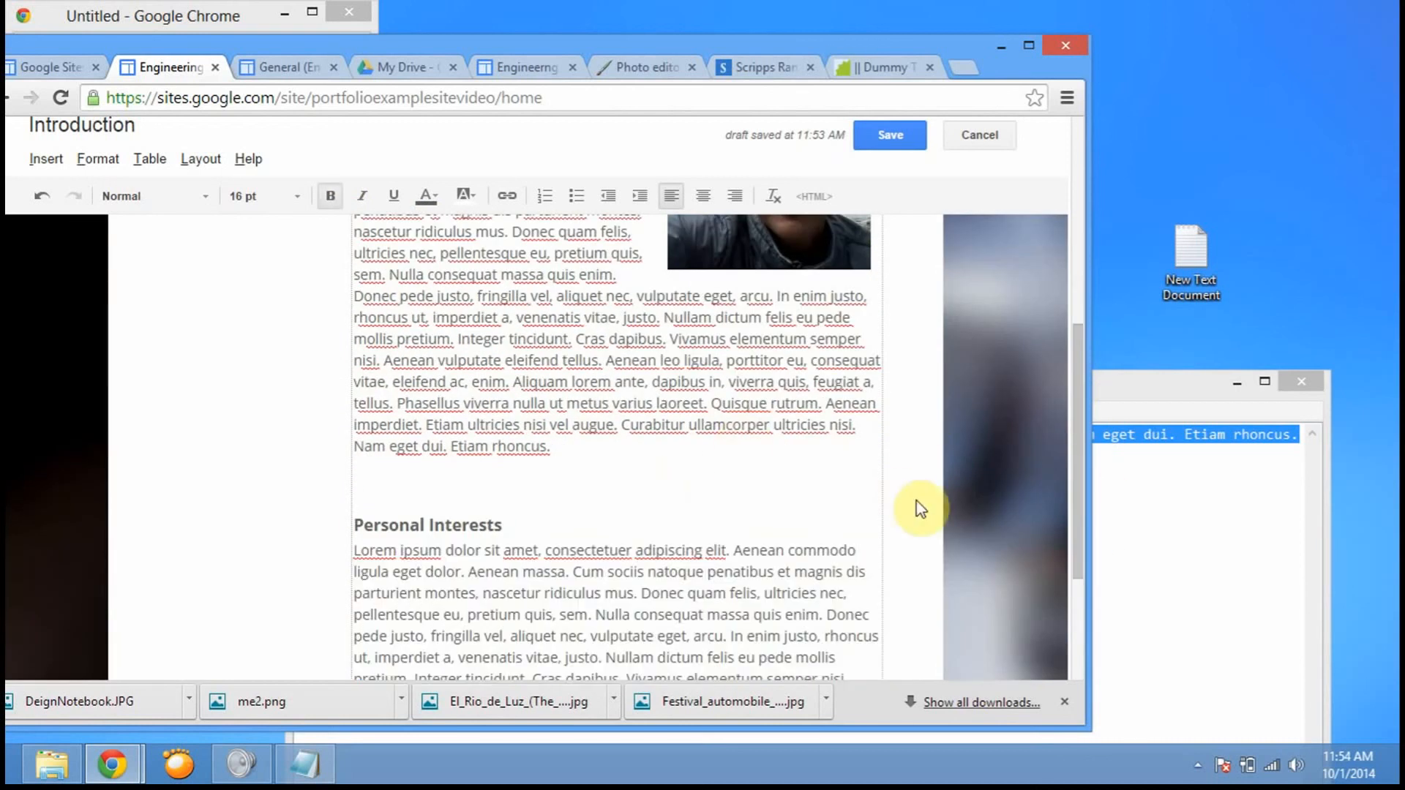
- Review the text formatting of the Engineering Interests and Personal Interests headings against the placeholder paragraphs beneath them
{"action": "left_click_drag", "start_coordinate": [1078, 482], "coordinate": [1095, 571]}
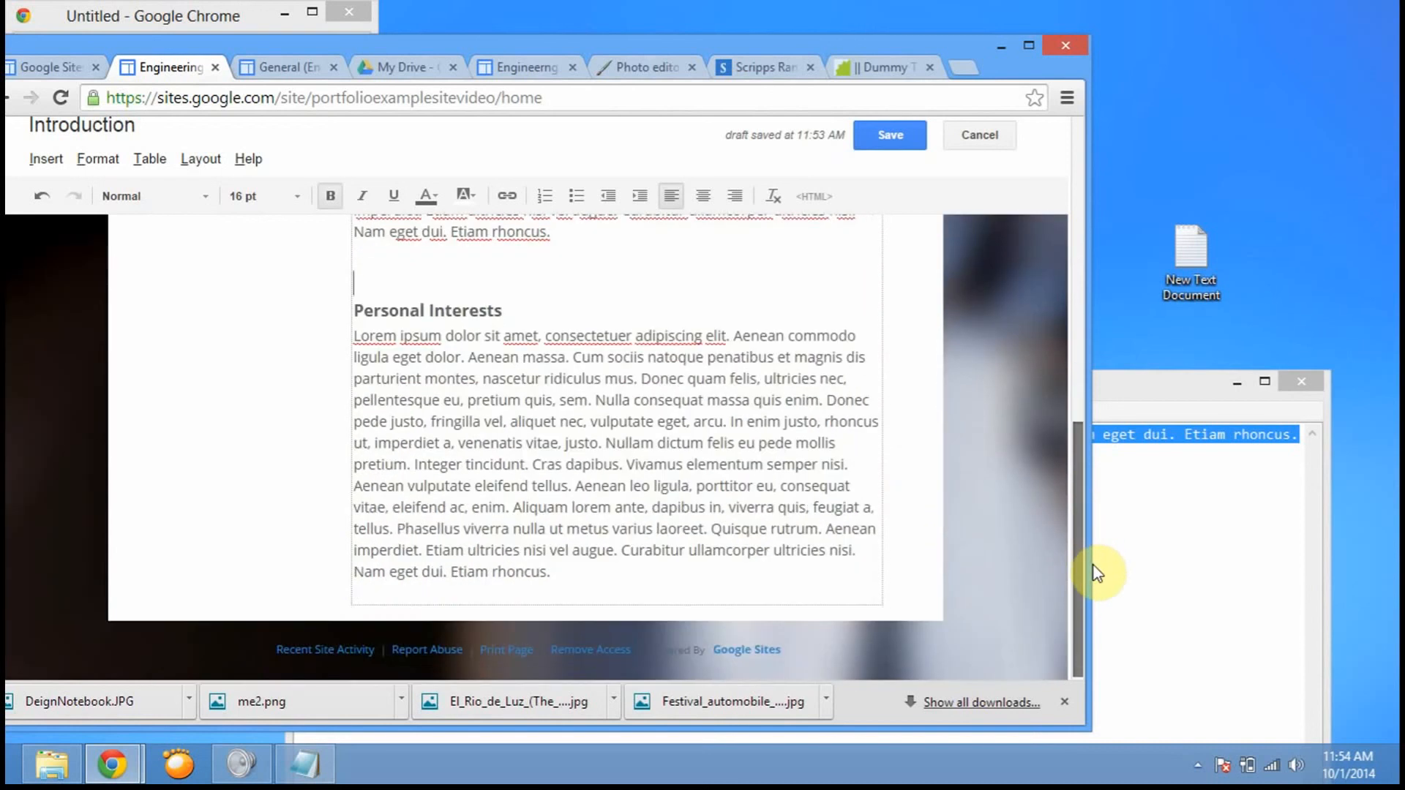
{"action": "left_click_drag", "start_coordinate": [593, 576], "coordinate": [323, 327]}
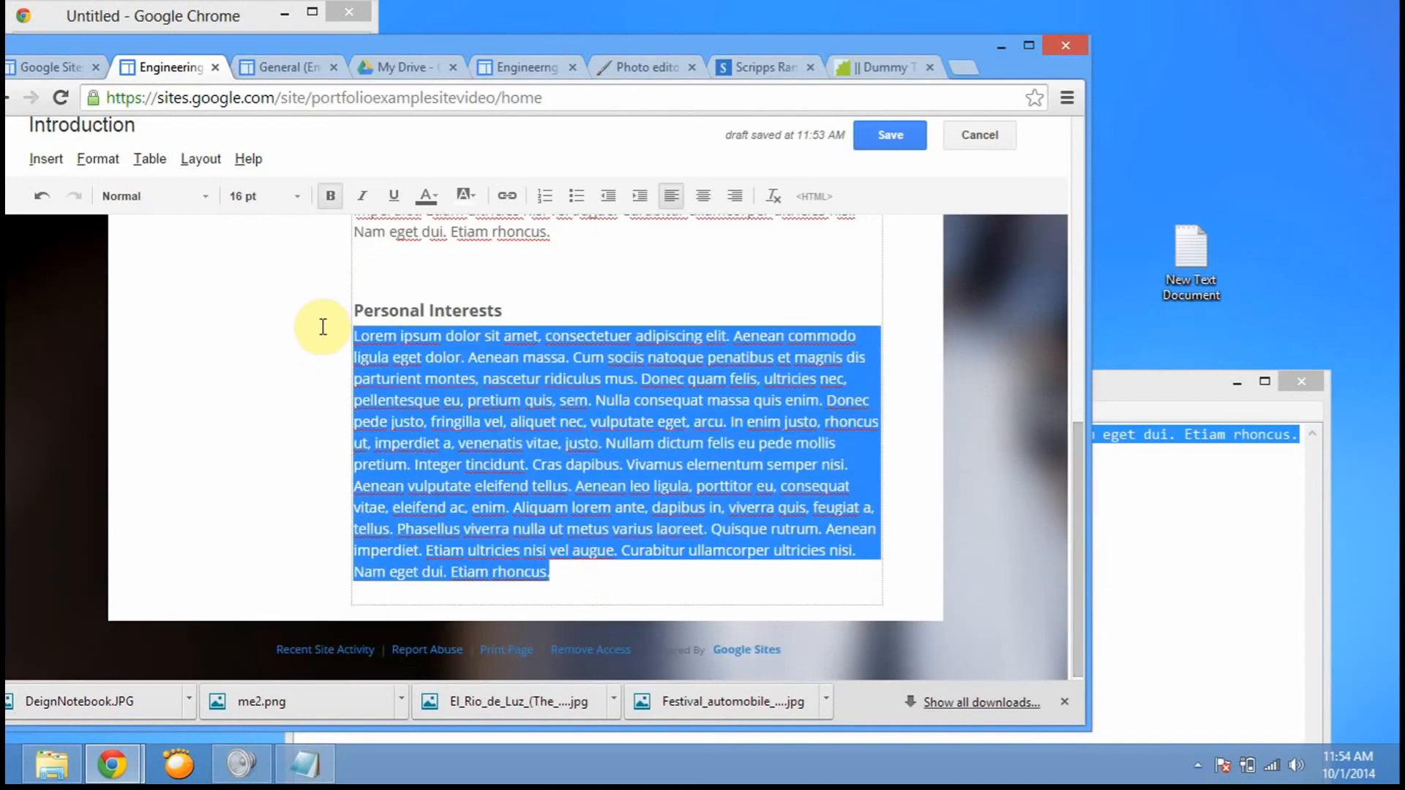
{"action": "left_click", "coordinate": [411, 301]}
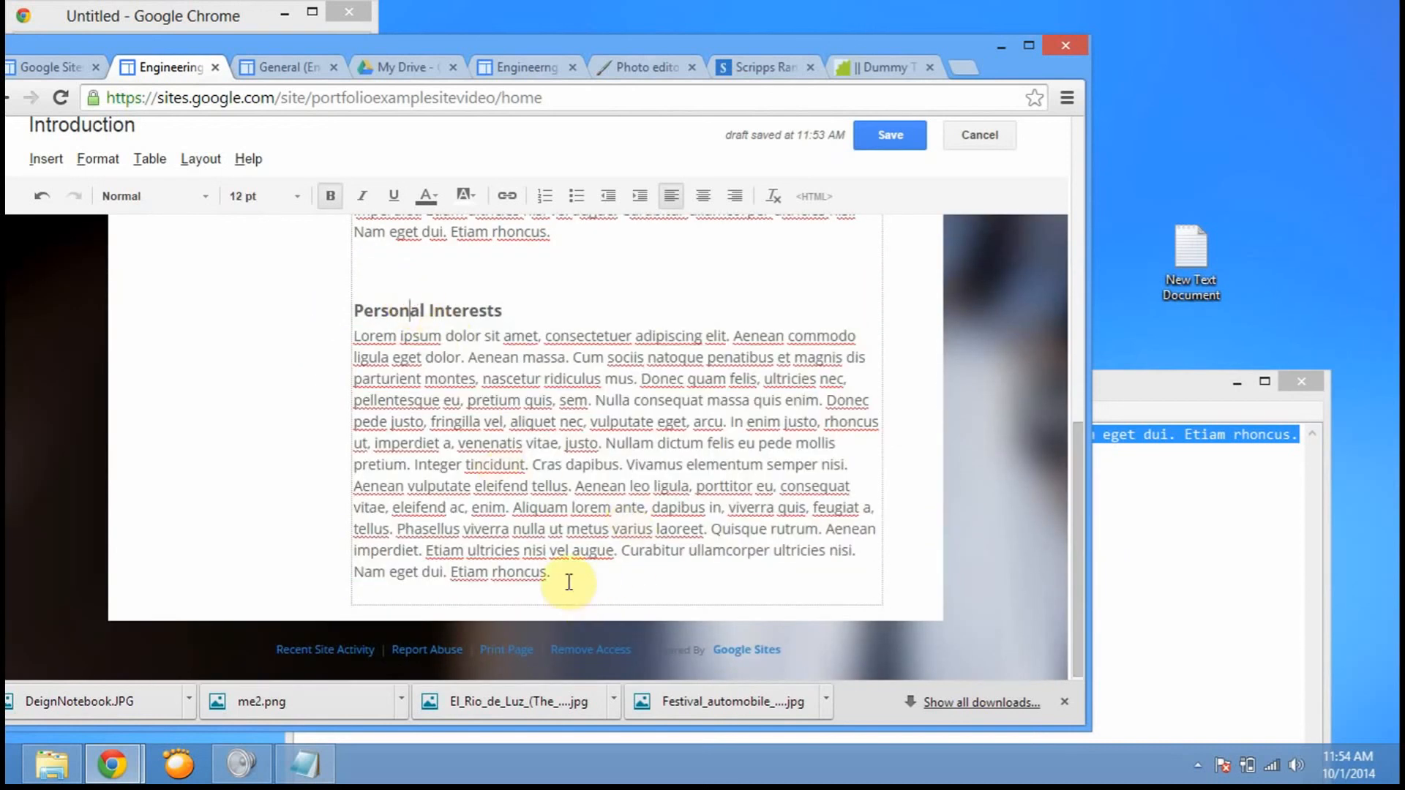
{"action": "left_click_drag", "start_coordinate": [1076, 527], "coordinate": [1098, 320]}
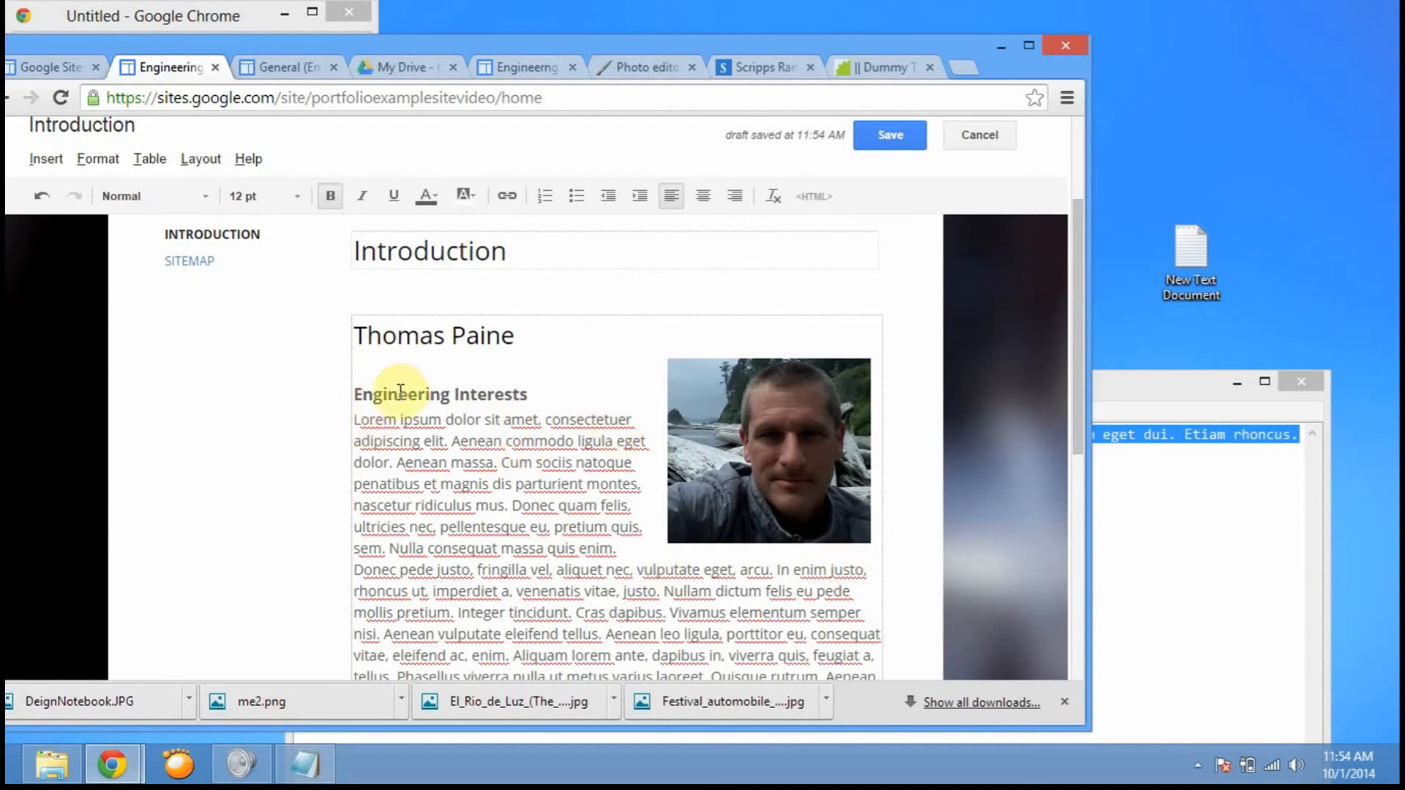
{"action": "left_click_drag", "start_coordinate": [370, 393], "coordinate": [550, 394]}
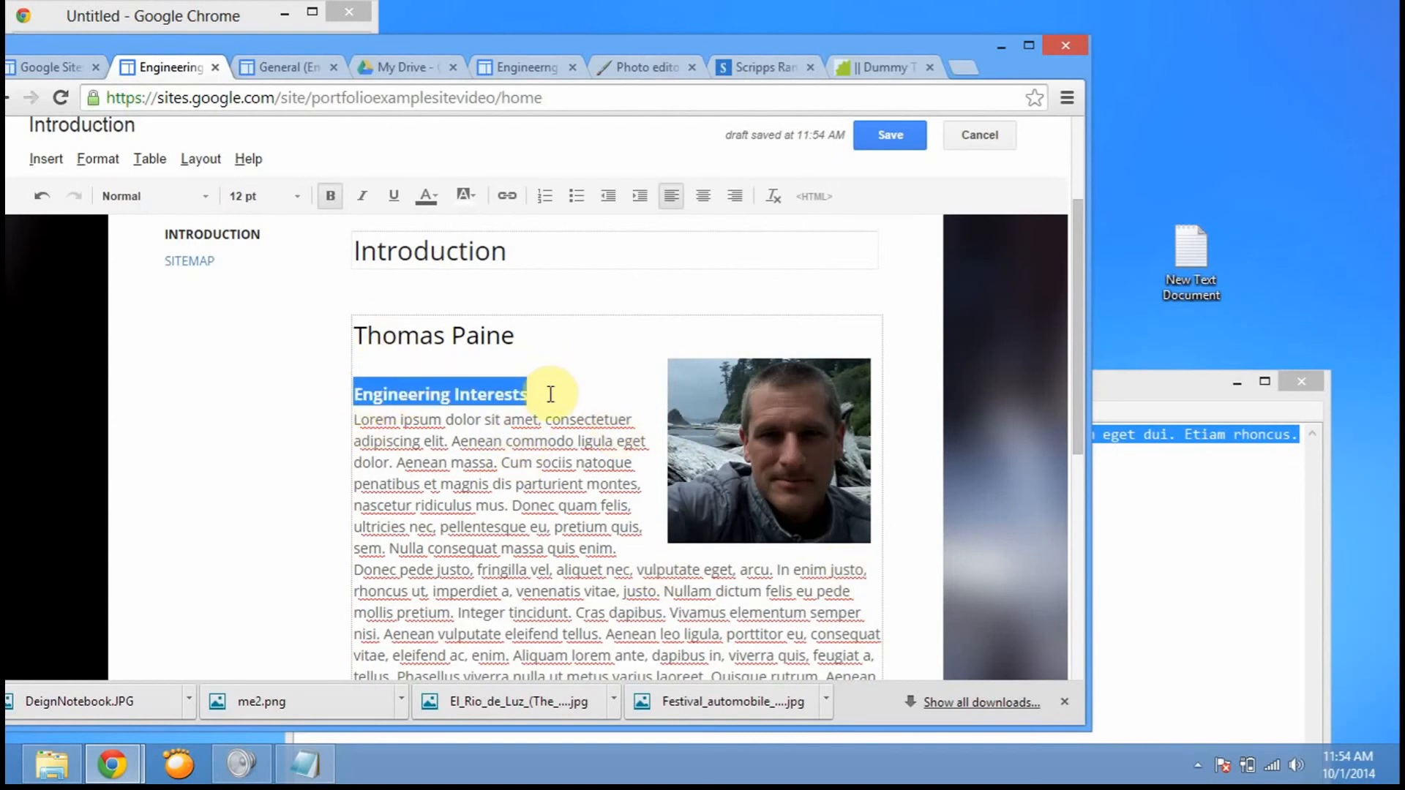
{"action": "left_click", "coordinate": [551, 445]}
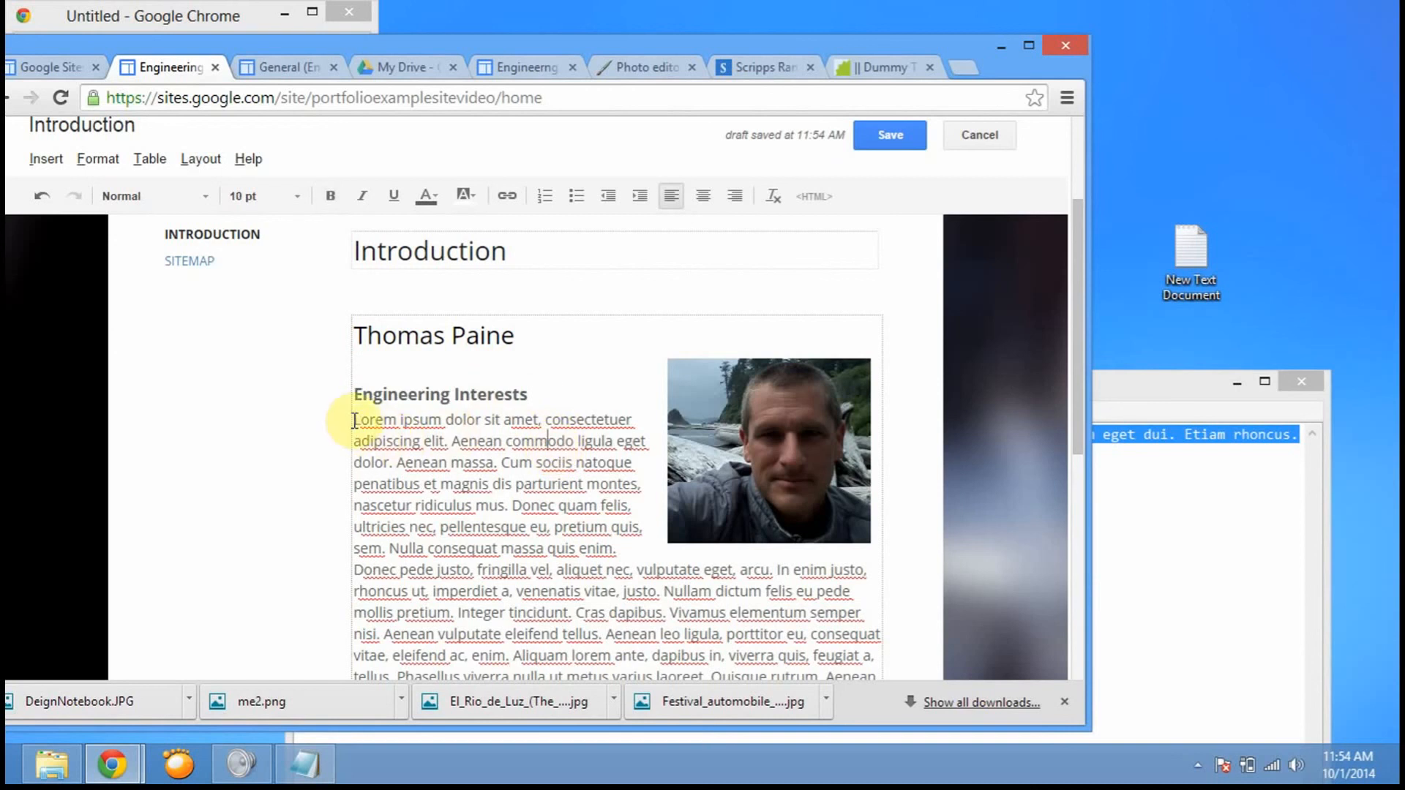
{"action": "left_click_drag", "start_coordinate": [354, 421], "coordinate": [448, 441]}
{"action": "left_click", "coordinate": [500, 401]}
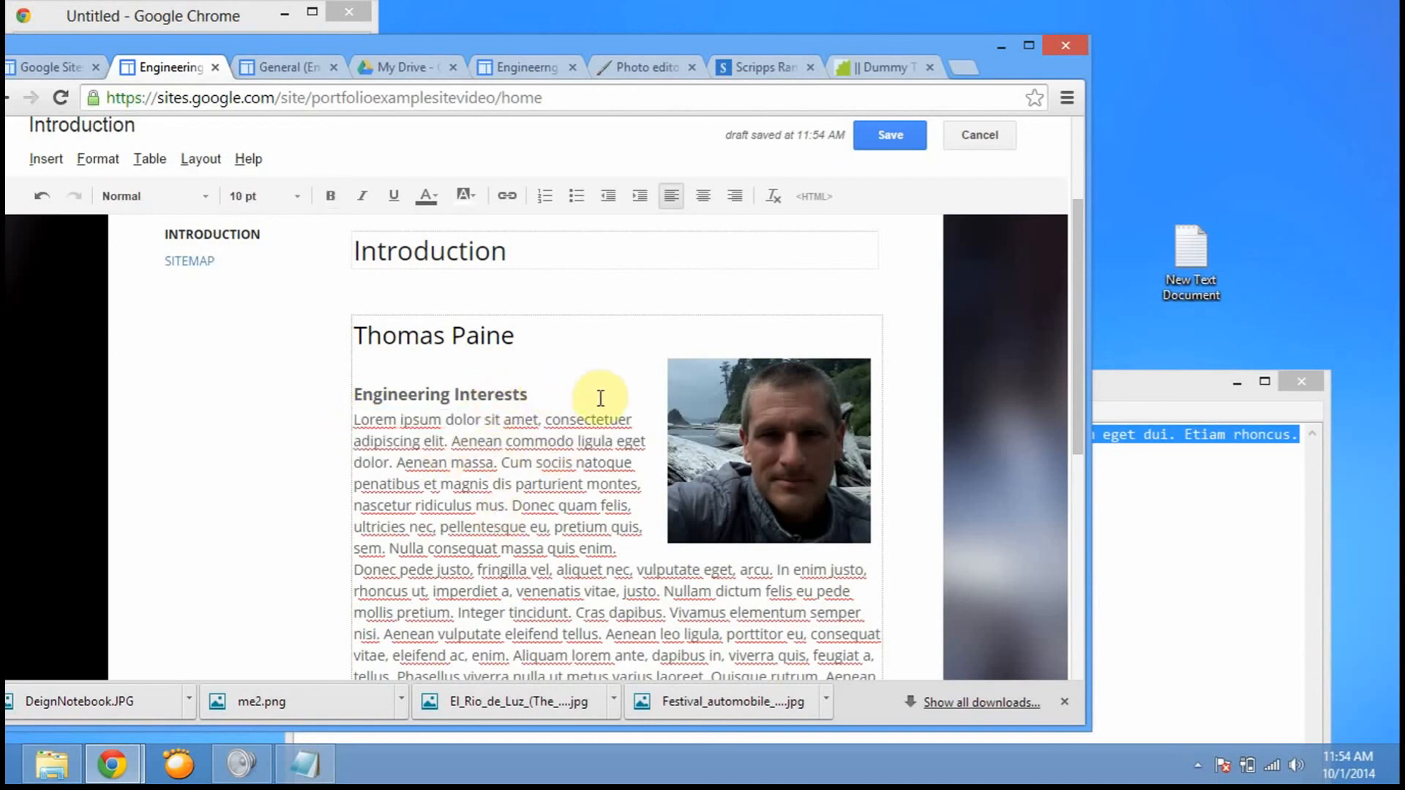
{"action": "left_click_drag", "start_coordinate": [1076, 449], "coordinate": [1036, 433]}
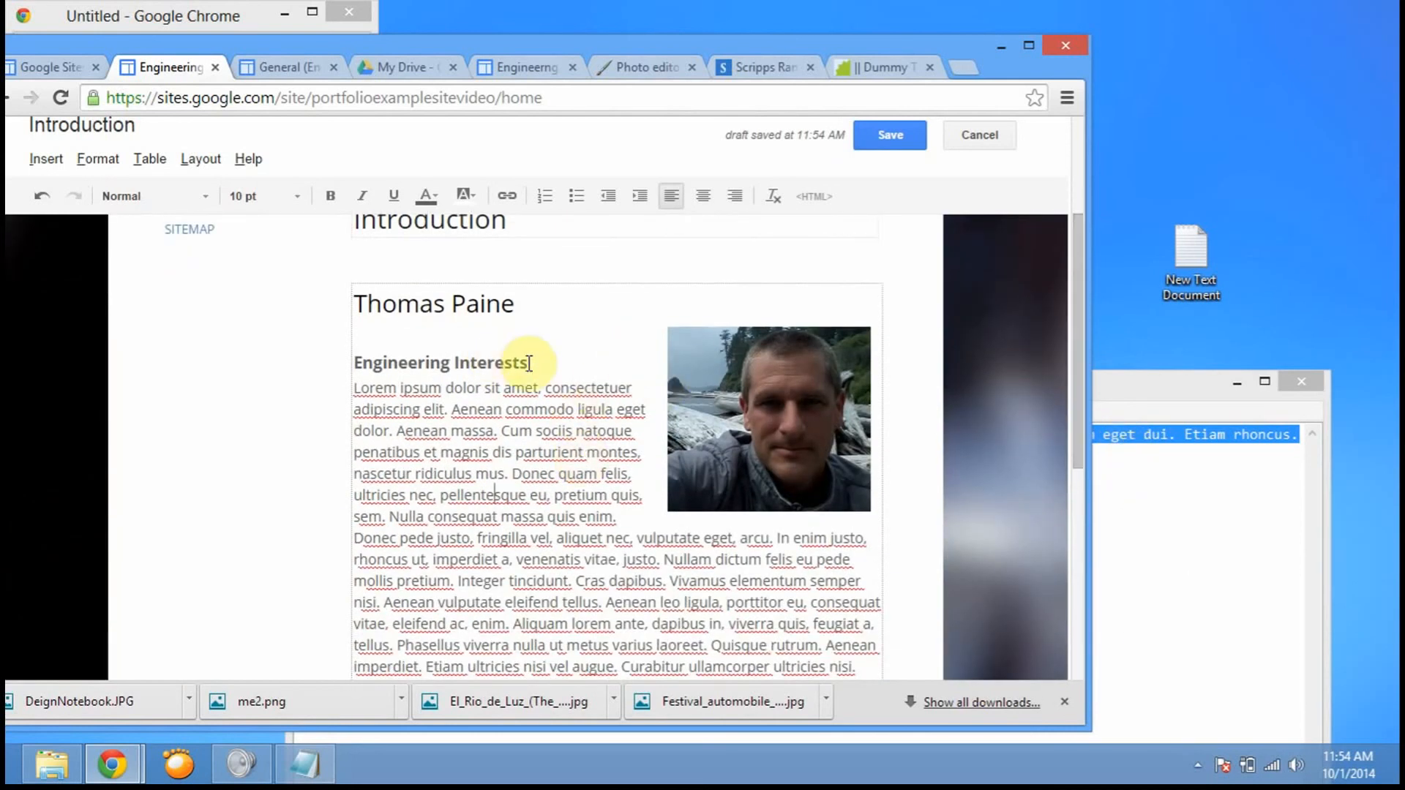
{"action": "left_click_drag", "start_coordinate": [535, 362], "coordinate": [342, 366]}
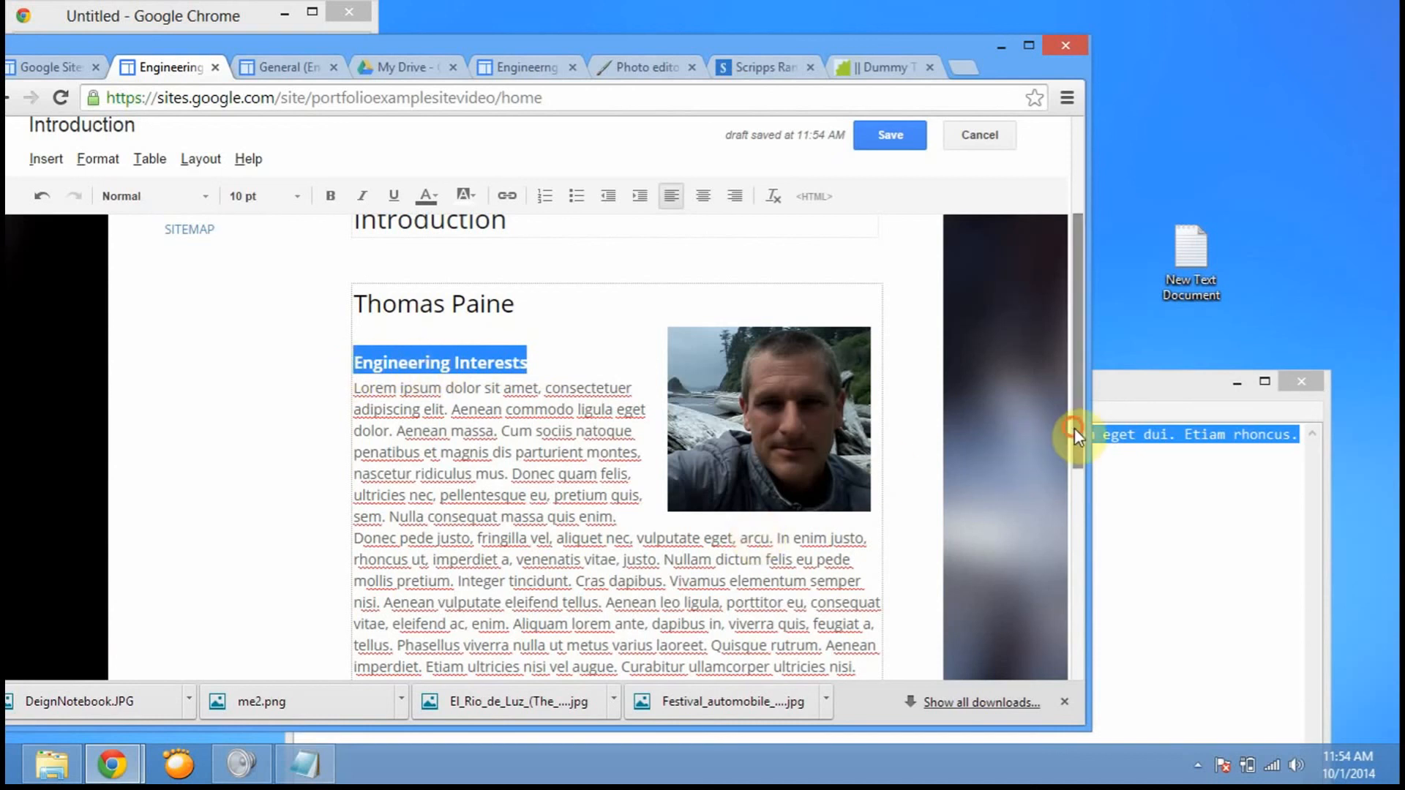
{"action": "left_click_drag", "start_coordinate": [1075, 437], "coordinate": [1114, 472]}
{"action": "left_click", "coordinate": [458, 265]}
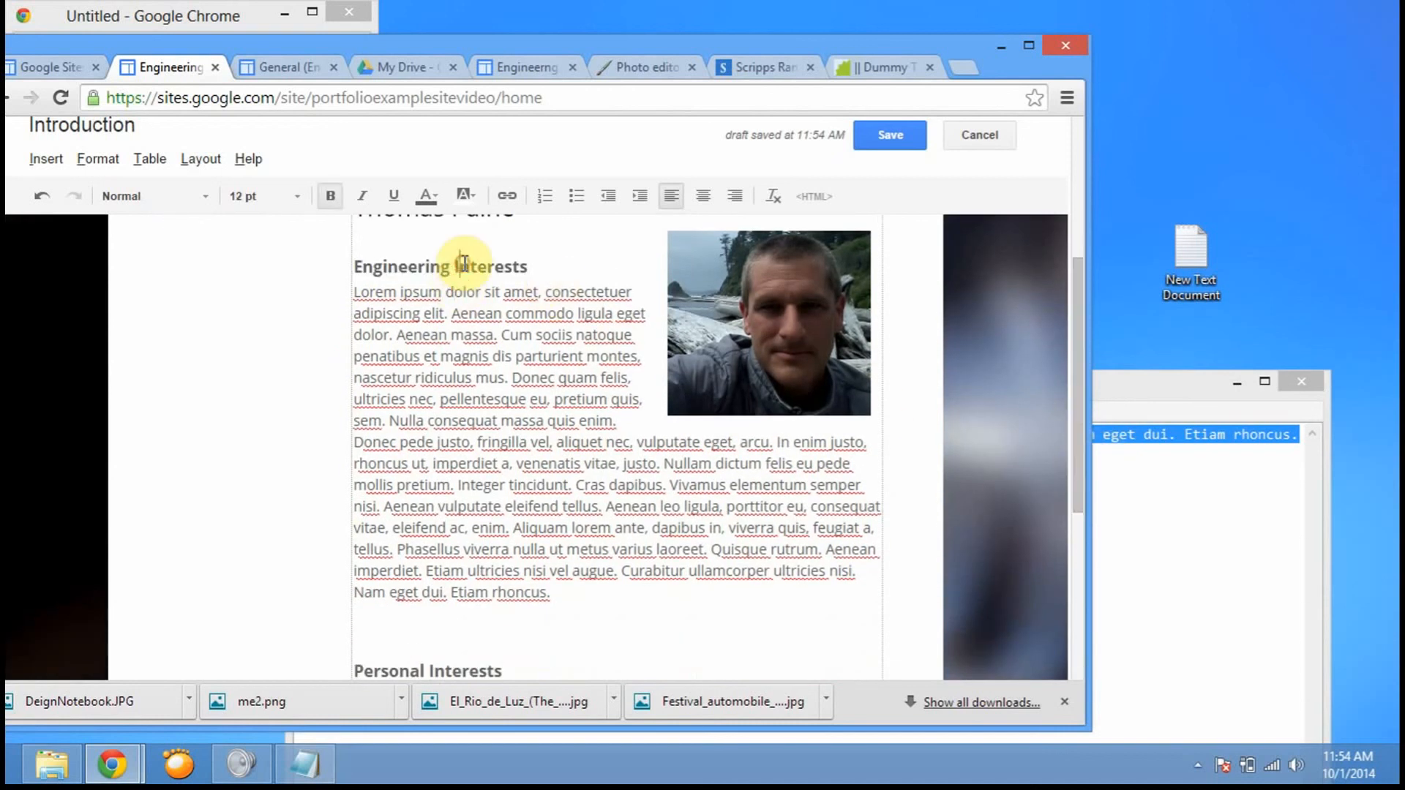
{"action": "left_click_drag", "start_coordinate": [537, 269], "coordinate": [332, 273]}
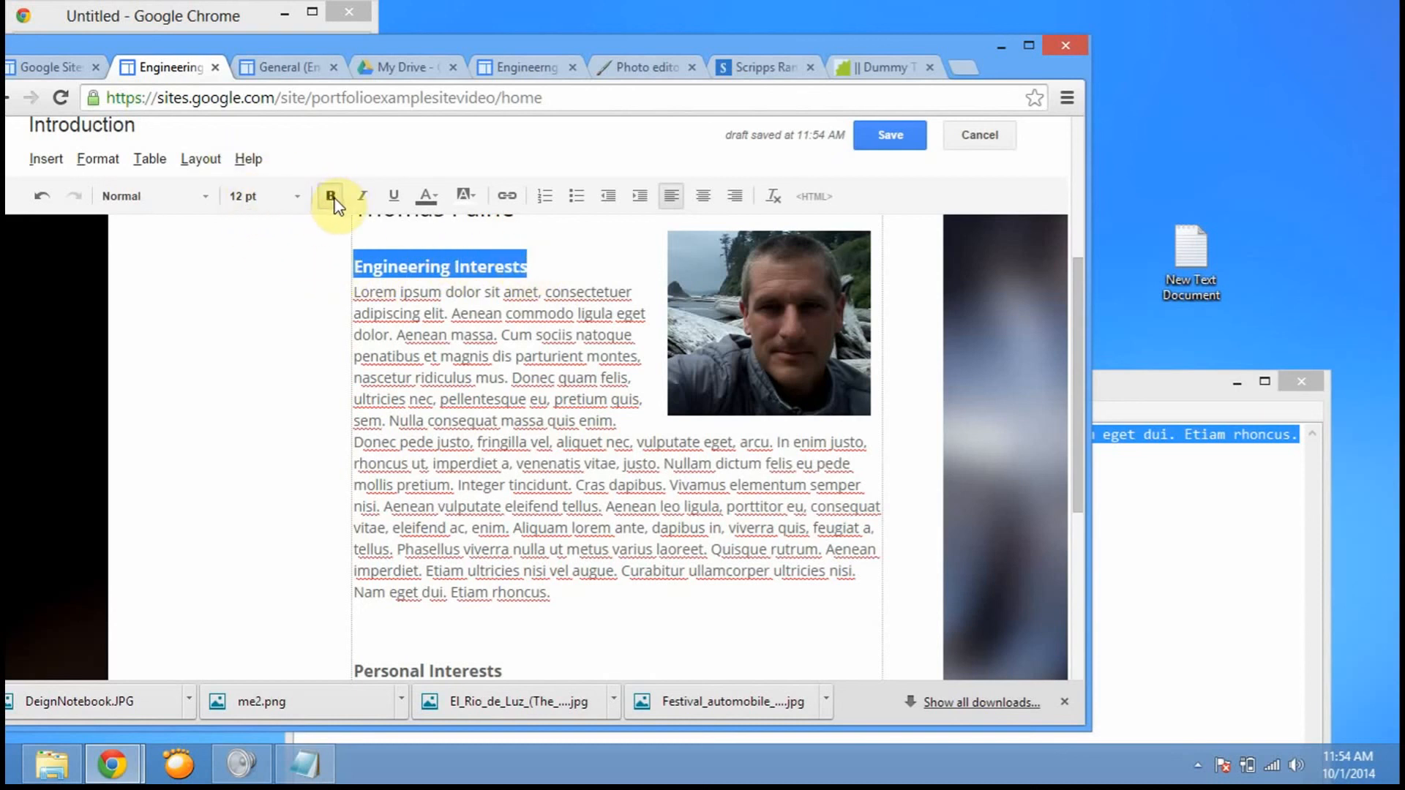
{"action": "left_click_drag", "start_coordinate": [552, 594], "coordinate": [358, 291]}
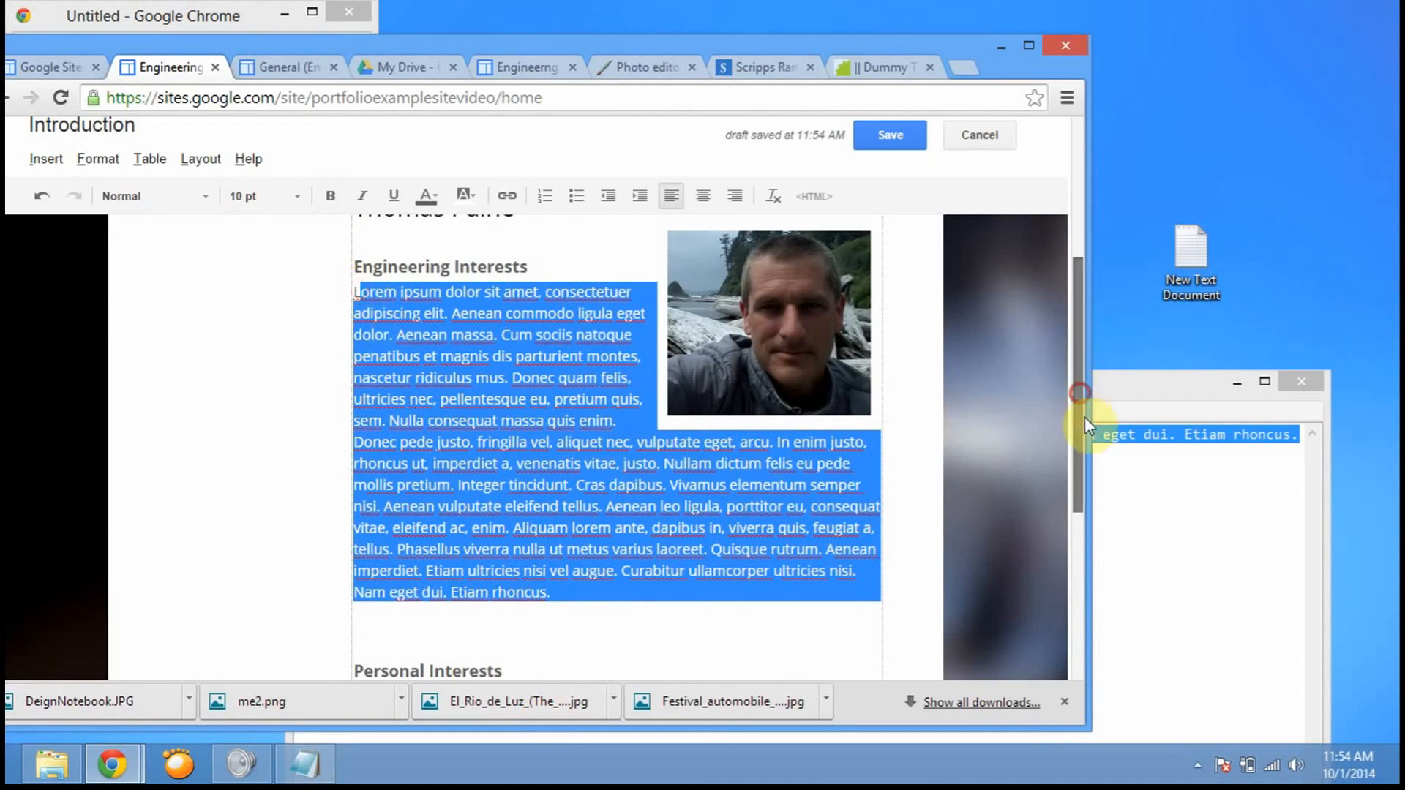
{"action": "left_click_drag", "start_coordinate": [1085, 425], "coordinate": [1083, 548]}
{"action": "left_click_drag", "start_coordinate": [510, 339], "coordinate": [374, 341]}
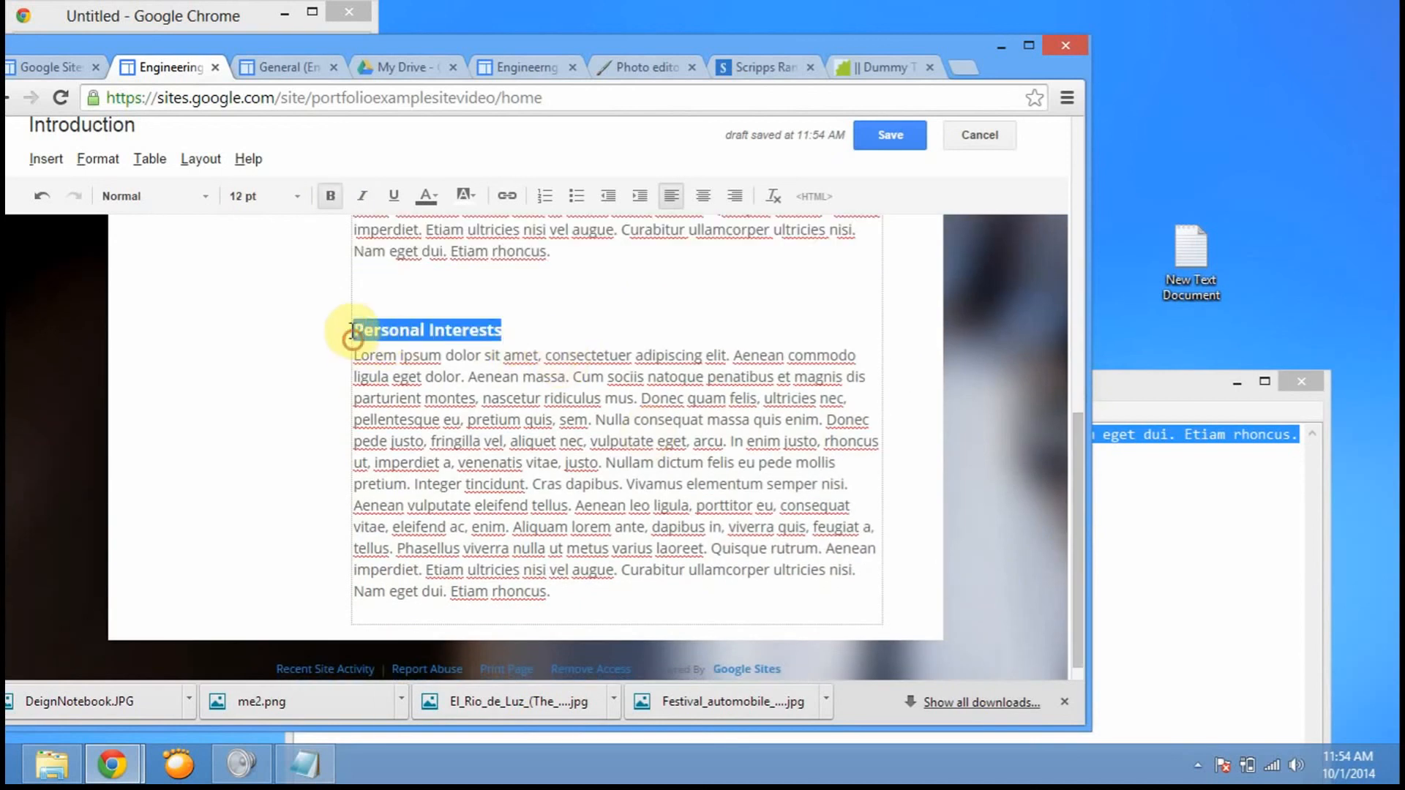
{"action": "left_click", "coordinate": [614, 594]}
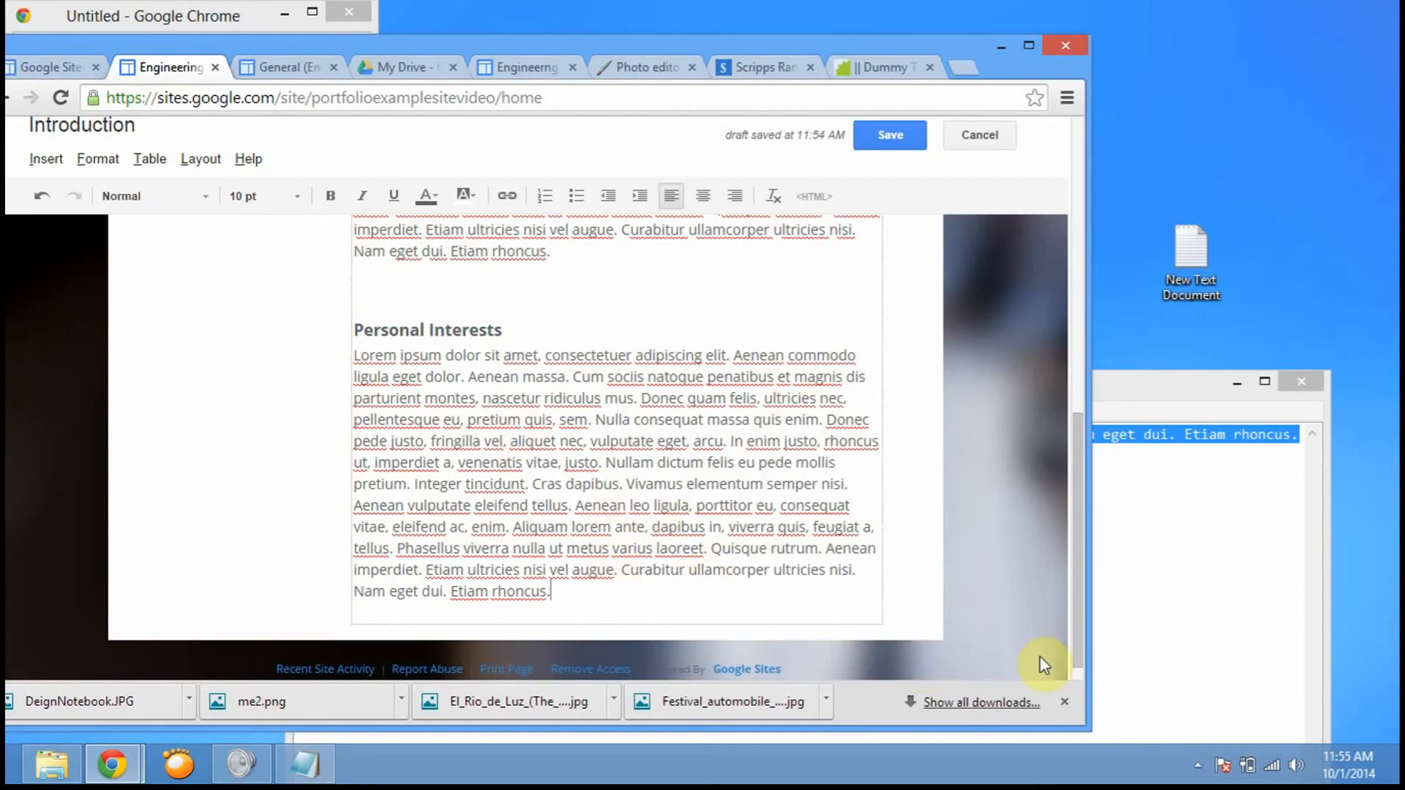
- Save the Introduction page and look over its site title, name, portrait and first section
{"action": "left_click_drag", "start_coordinate": [1080, 653], "coordinate": [1083, 358]}
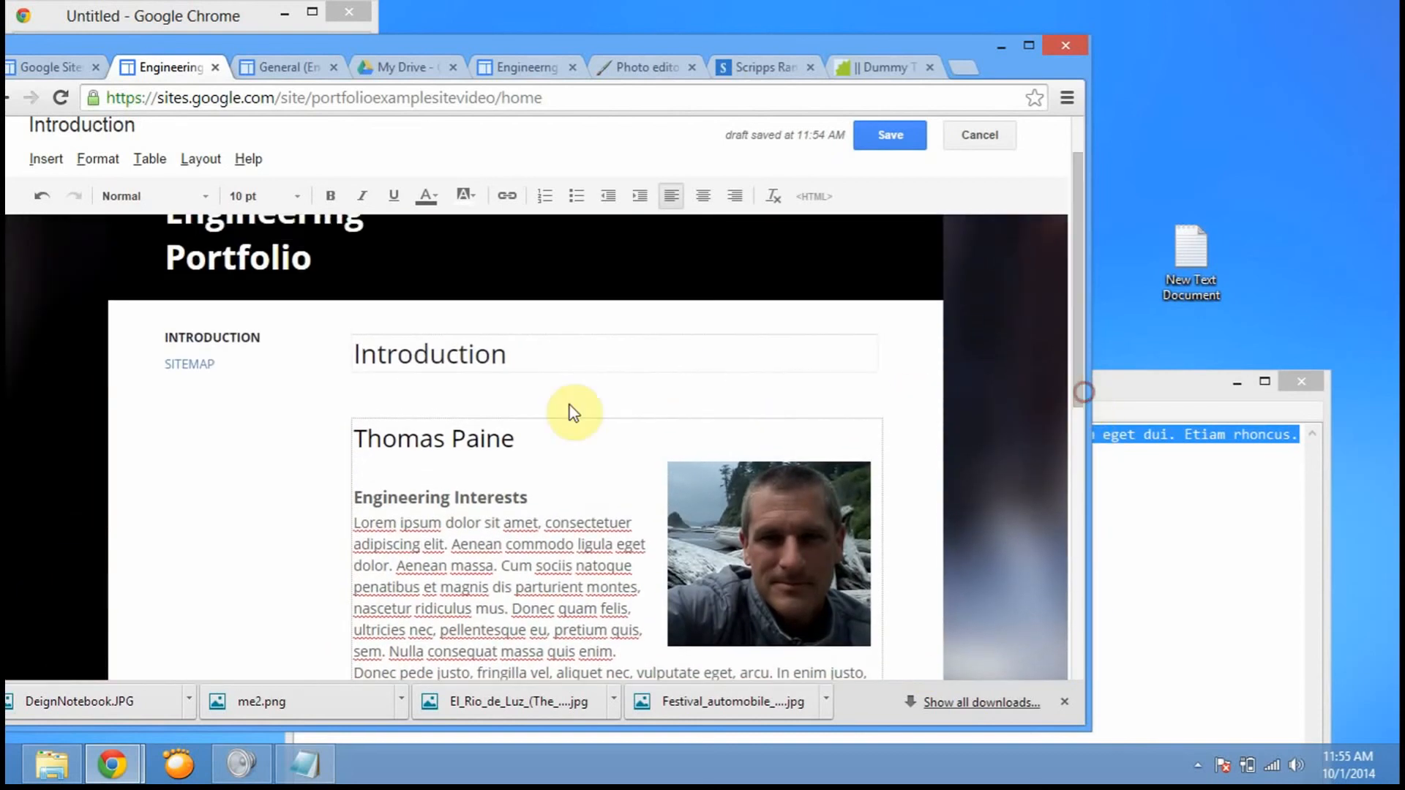
{"action": "left_click", "coordinate": [894, 135]}
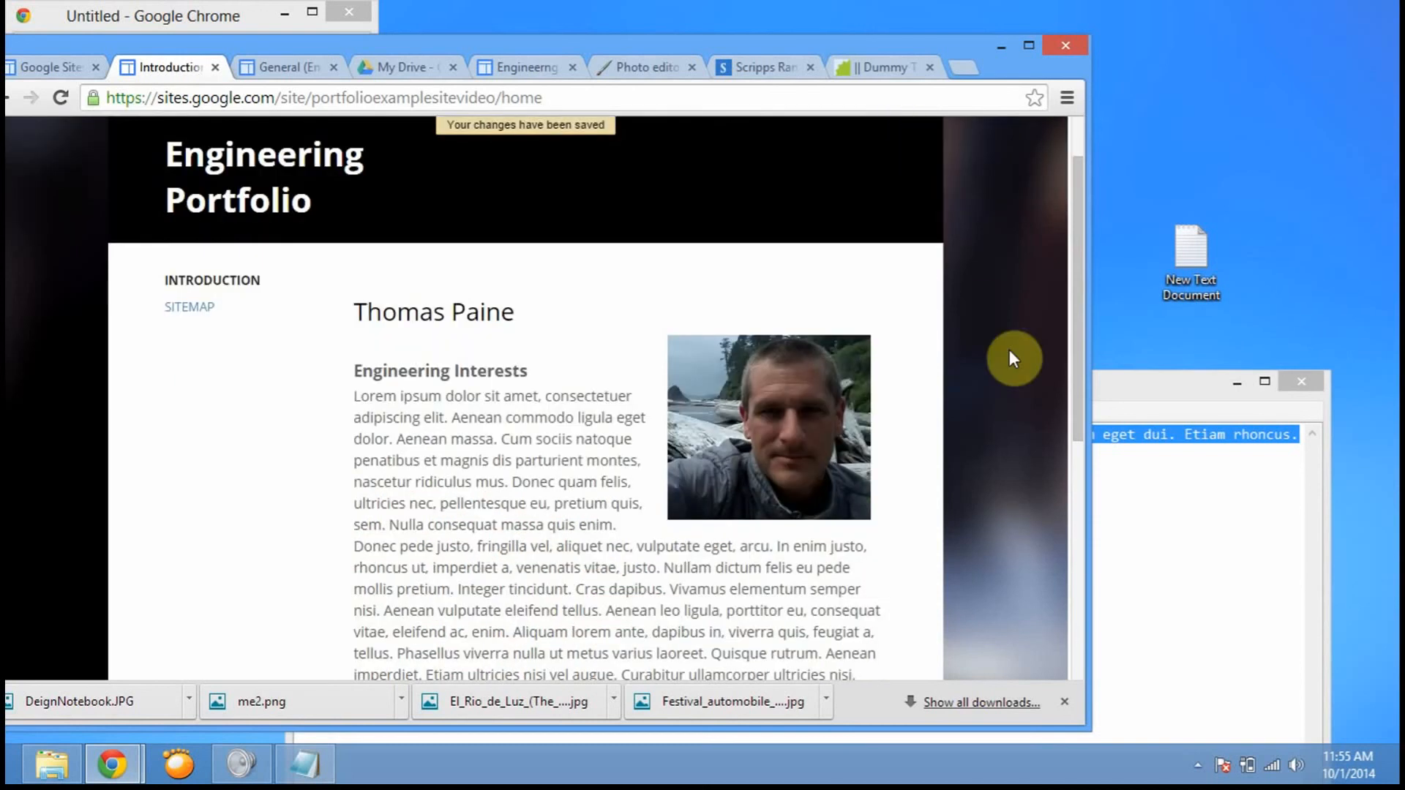
{"action": "left_click_drag", "start_coordinate": [1076, 275], "coordinate": [1120, 213]}
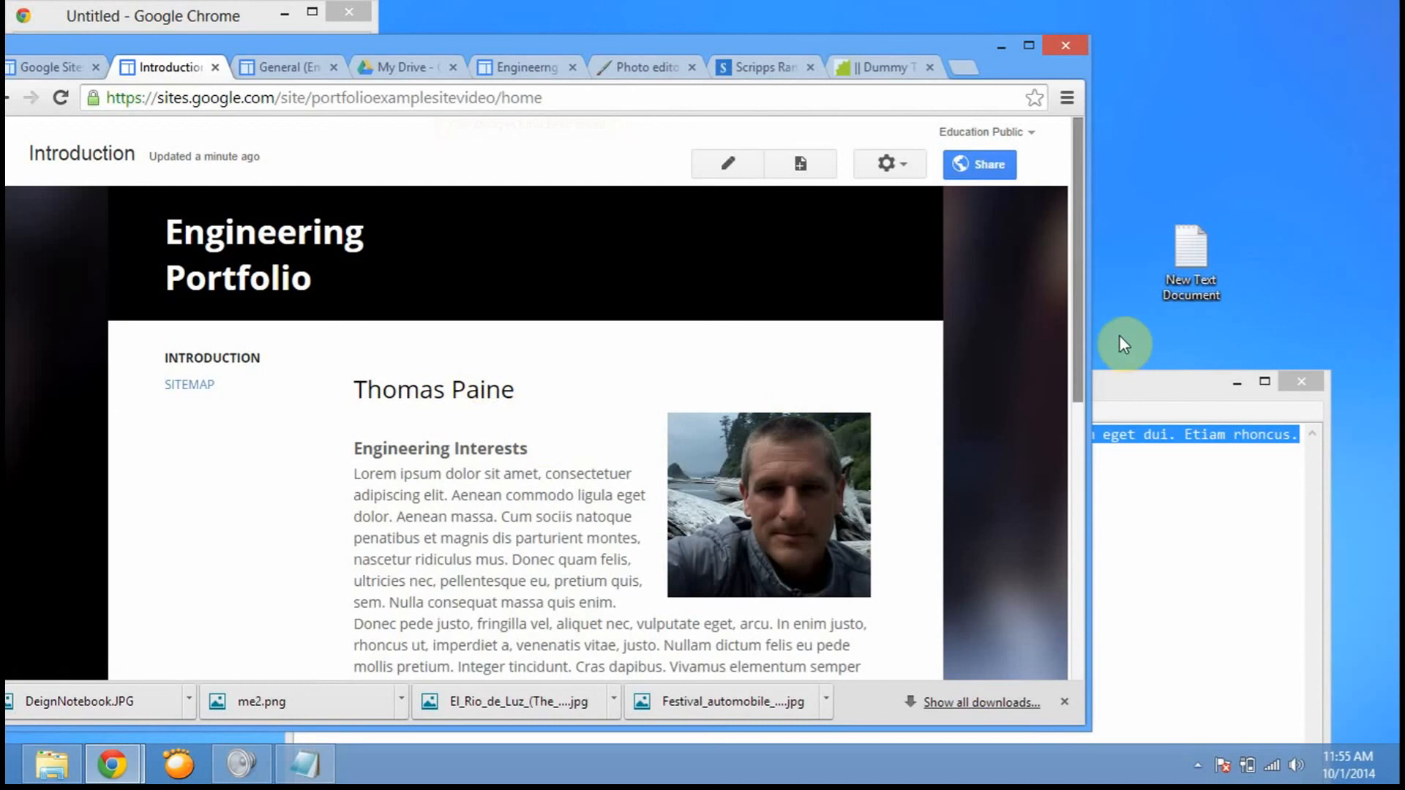
{"action": "scroll", "coordinate": [1078, 322], "scroll_direction": "down", "scroll_amount": 1}
{"action": "left_click_drag", "start_coordinate": [1081, 344], "coordinate": [1120, 359]}
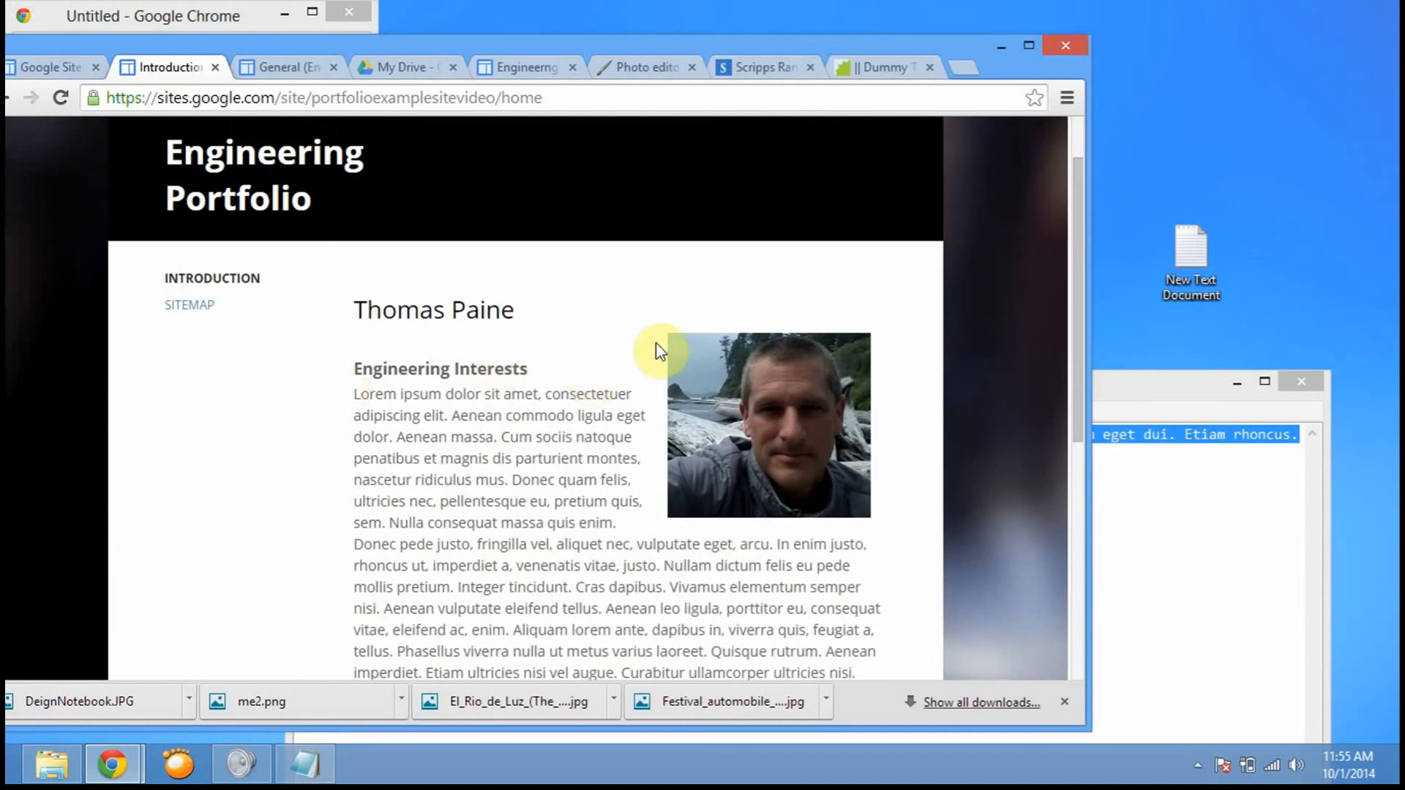
{"action": "left_click_drag", "start_coordinate": [1073, 323], "coordinate": [1073, 283]}
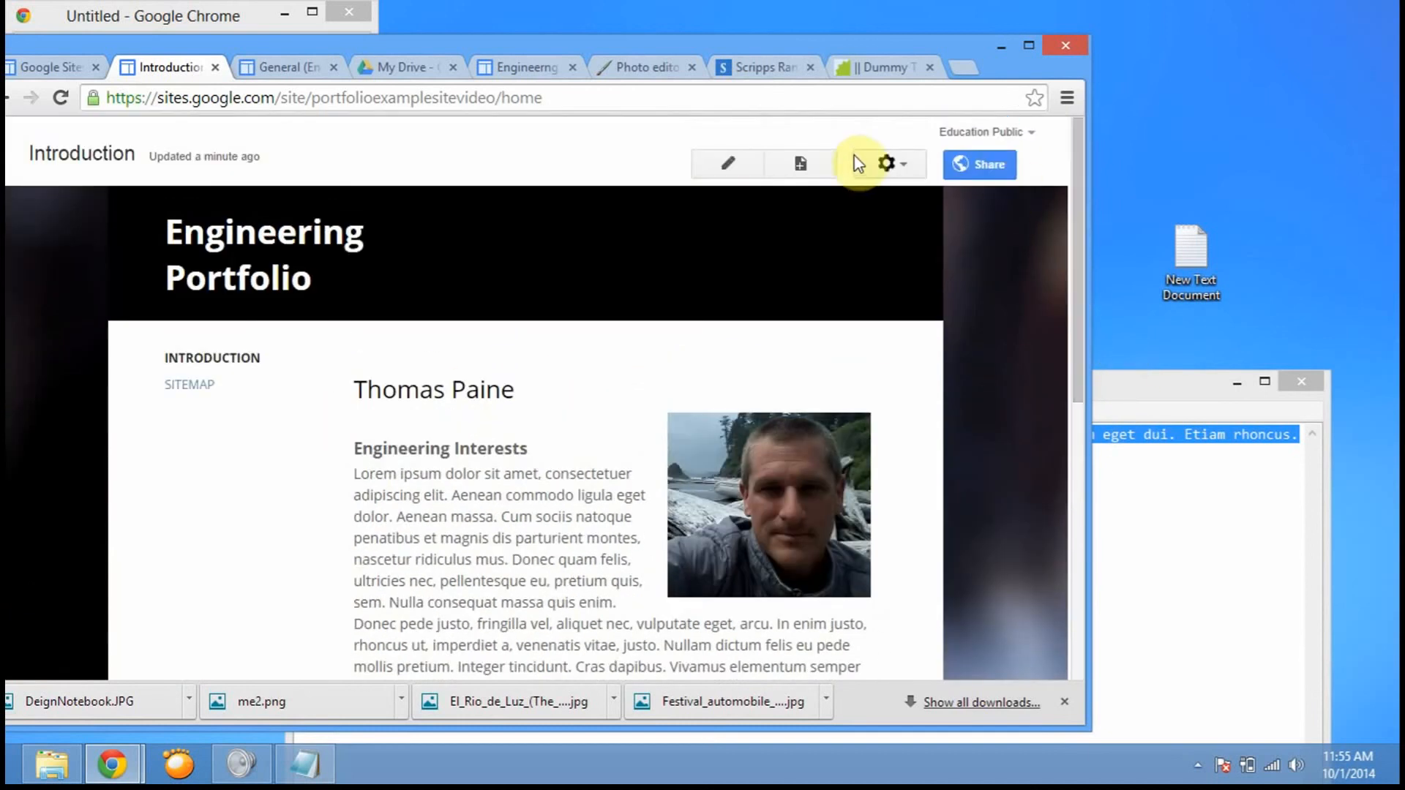
- Check the Engineering Interests and Personal Interests headings on the saved page
{"action": "left_click_drag", "start_coordinate": [499, 447], "coordinate": [370, 458]}
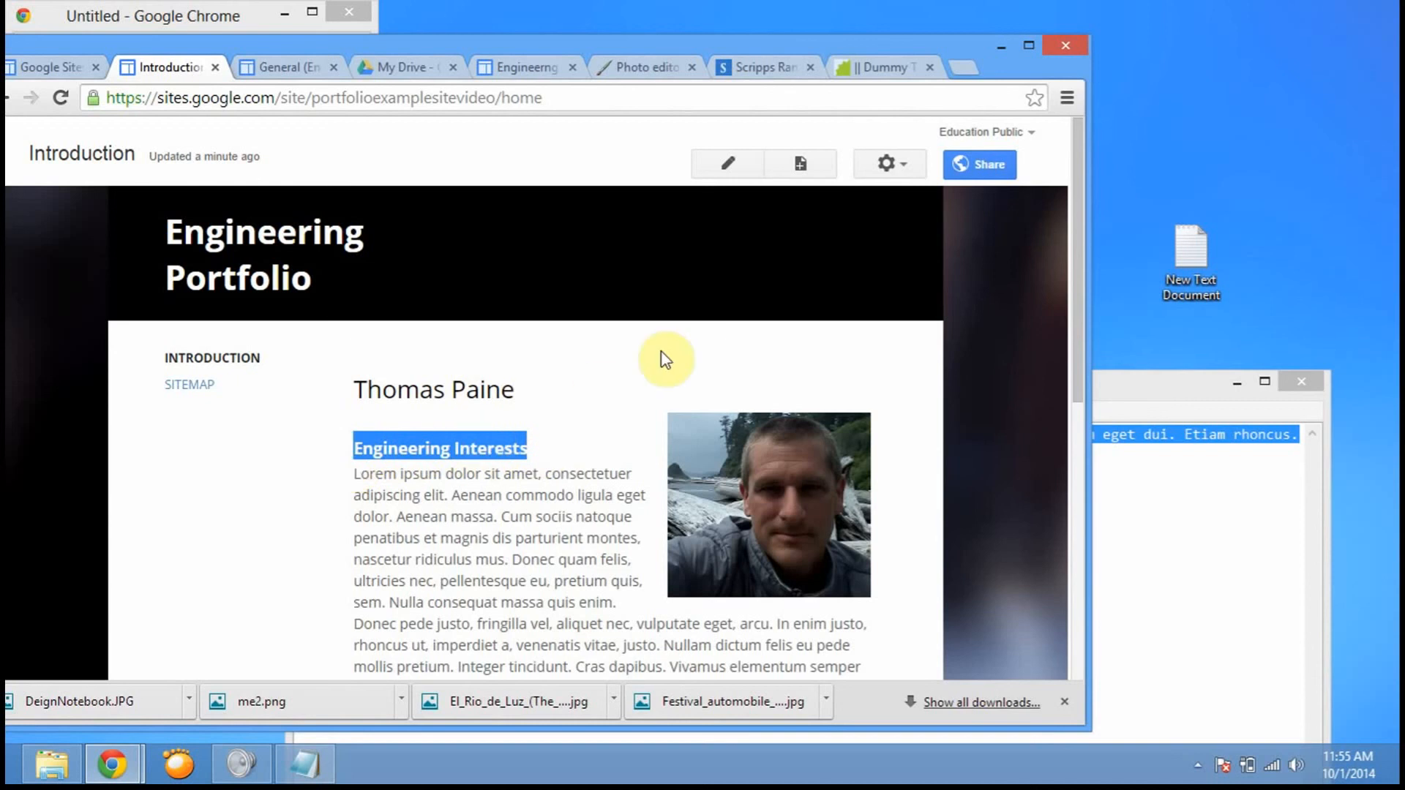
{"action": "left_click_drag", "start_coordinate": [1078, 336], "coordinate": [1082, 528]}
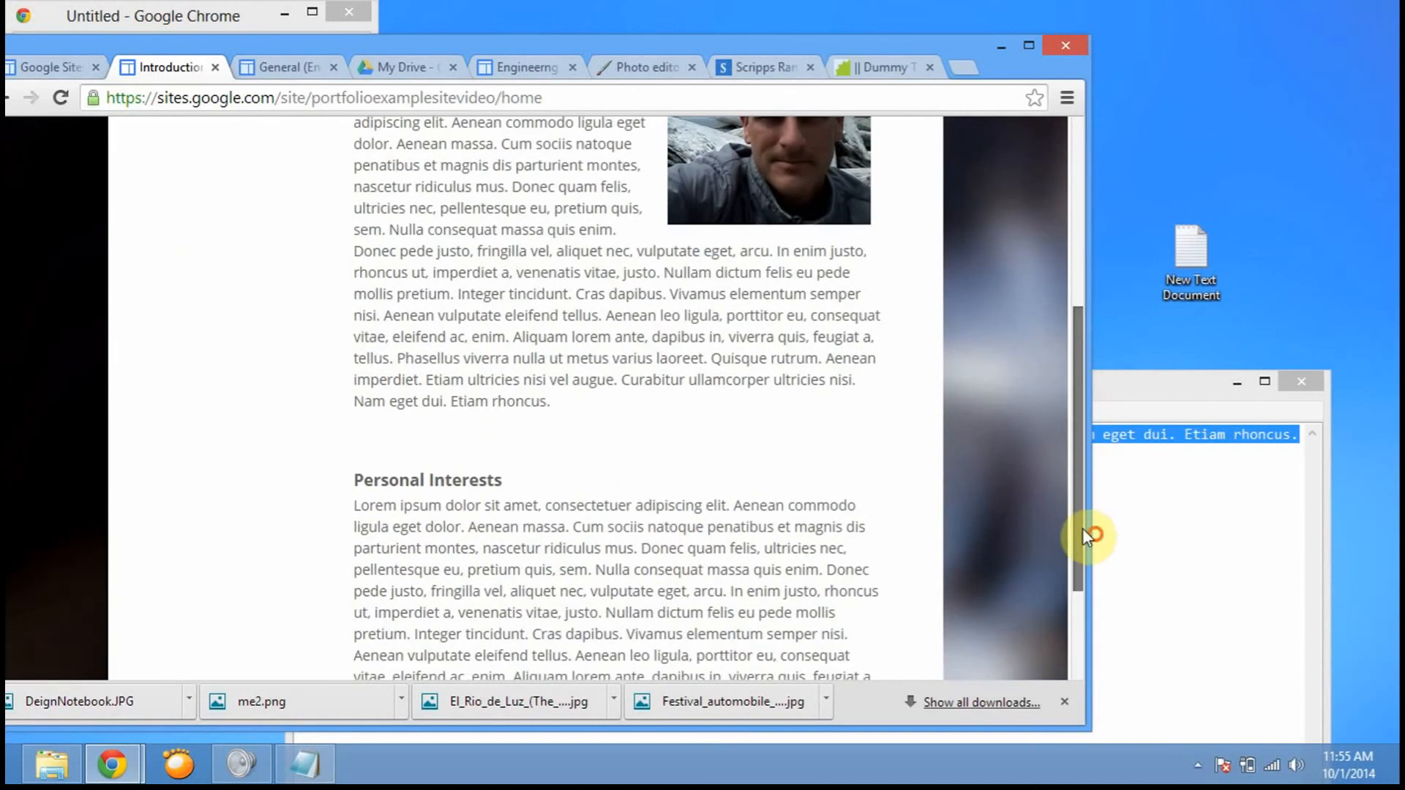
{"action": "double_click", "coordinate": [442, 481]}
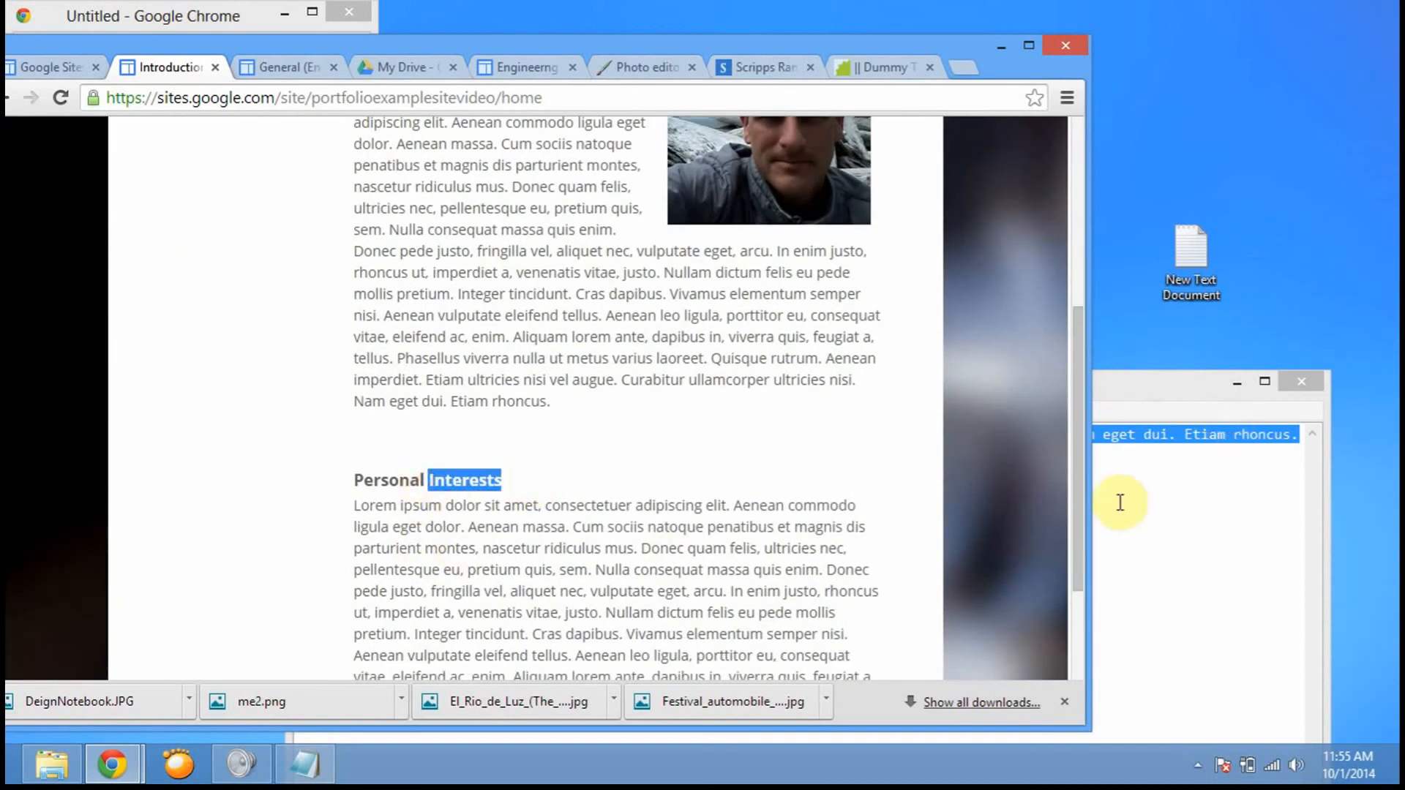
{"action": "left_click_drag", "start_coordinate": [1076, 537], "coordinate": [1097, 396]}
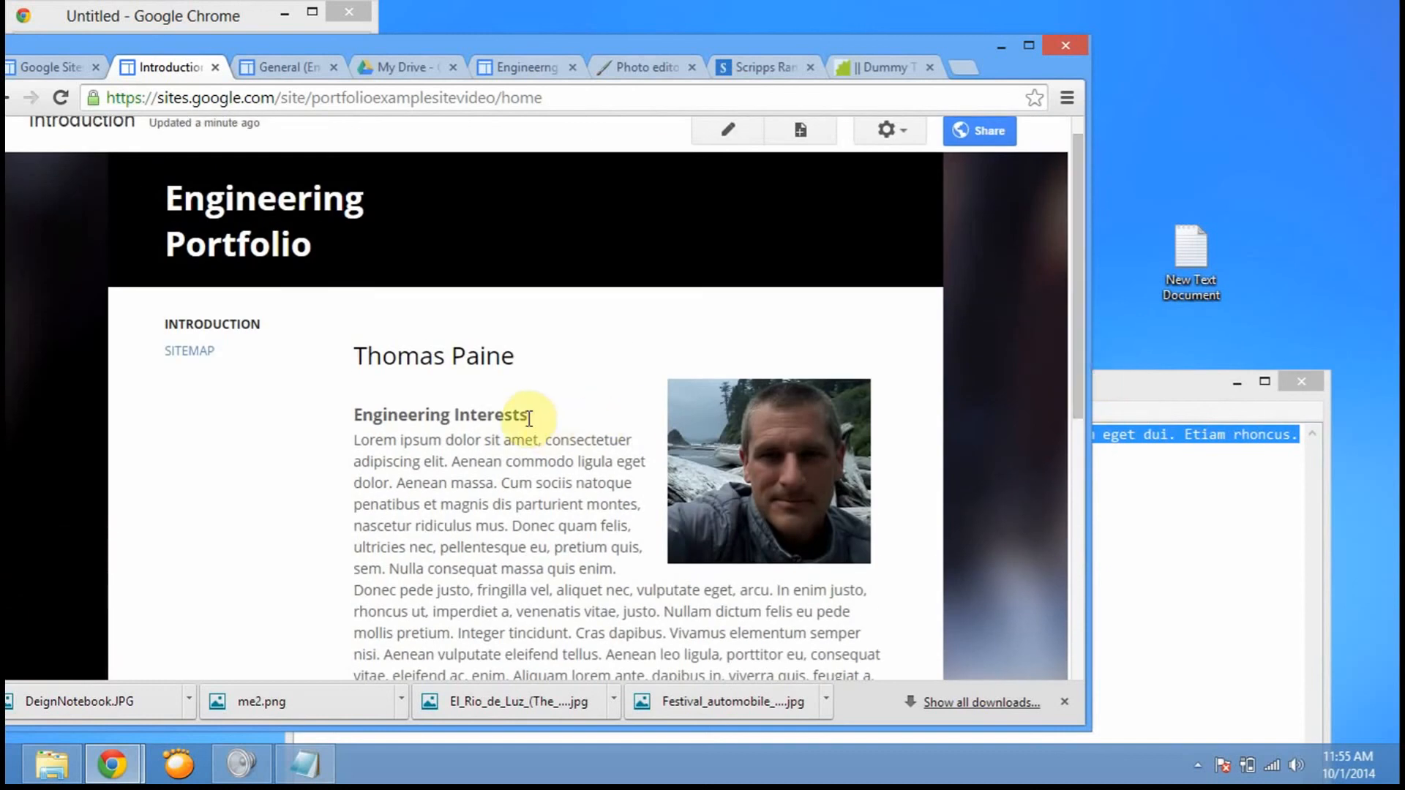
- Reopen the Introduction page for editing and shorten the first section heading to "Engineering"
{"action": "left_click_drag", "start_coordinate": [531, 415], "coordinate": [461, 421]}
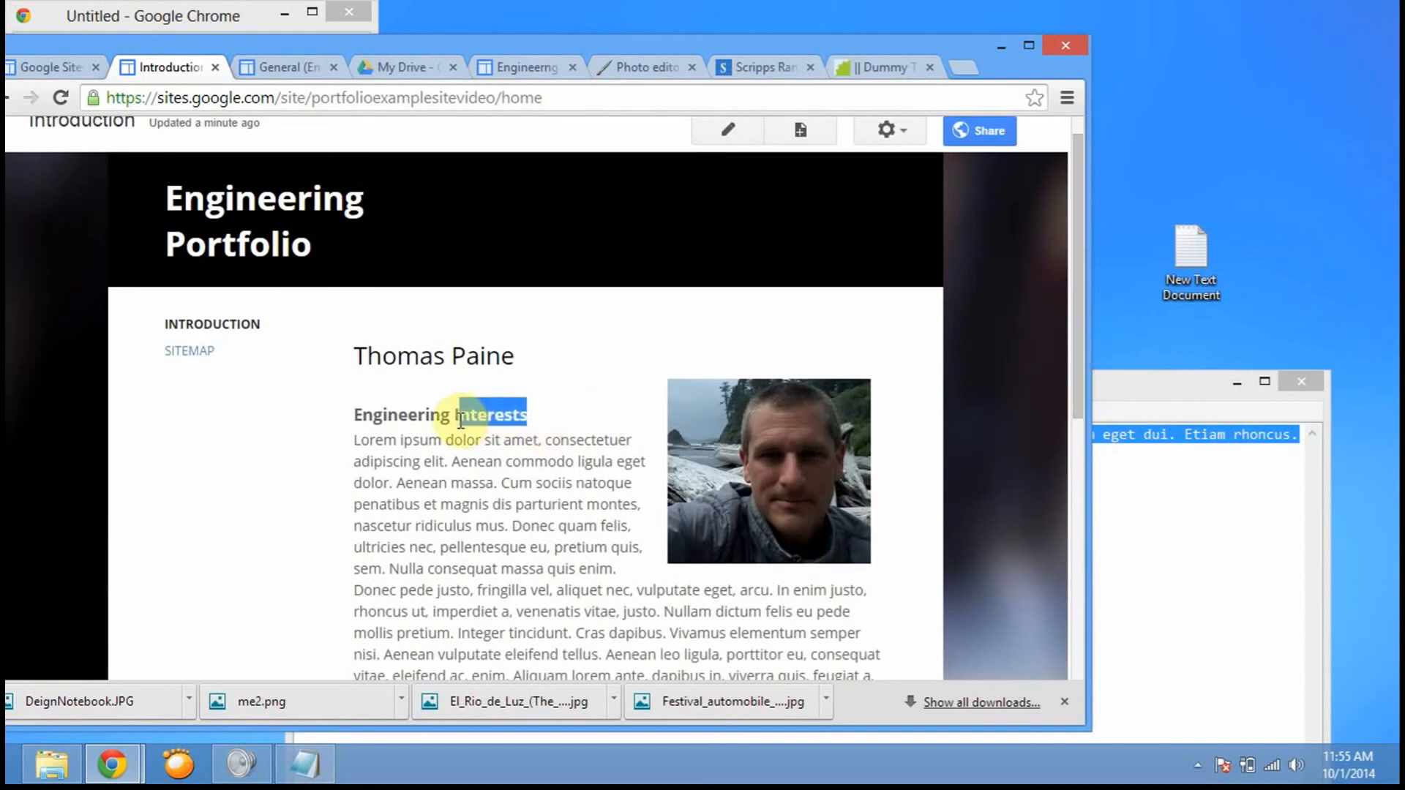
{"action": "left_click", "coordinate": [710, 137]}
{"action": "left_click_drag", "start_coordinate": [533, 540], "coordinate": [453, 554]}
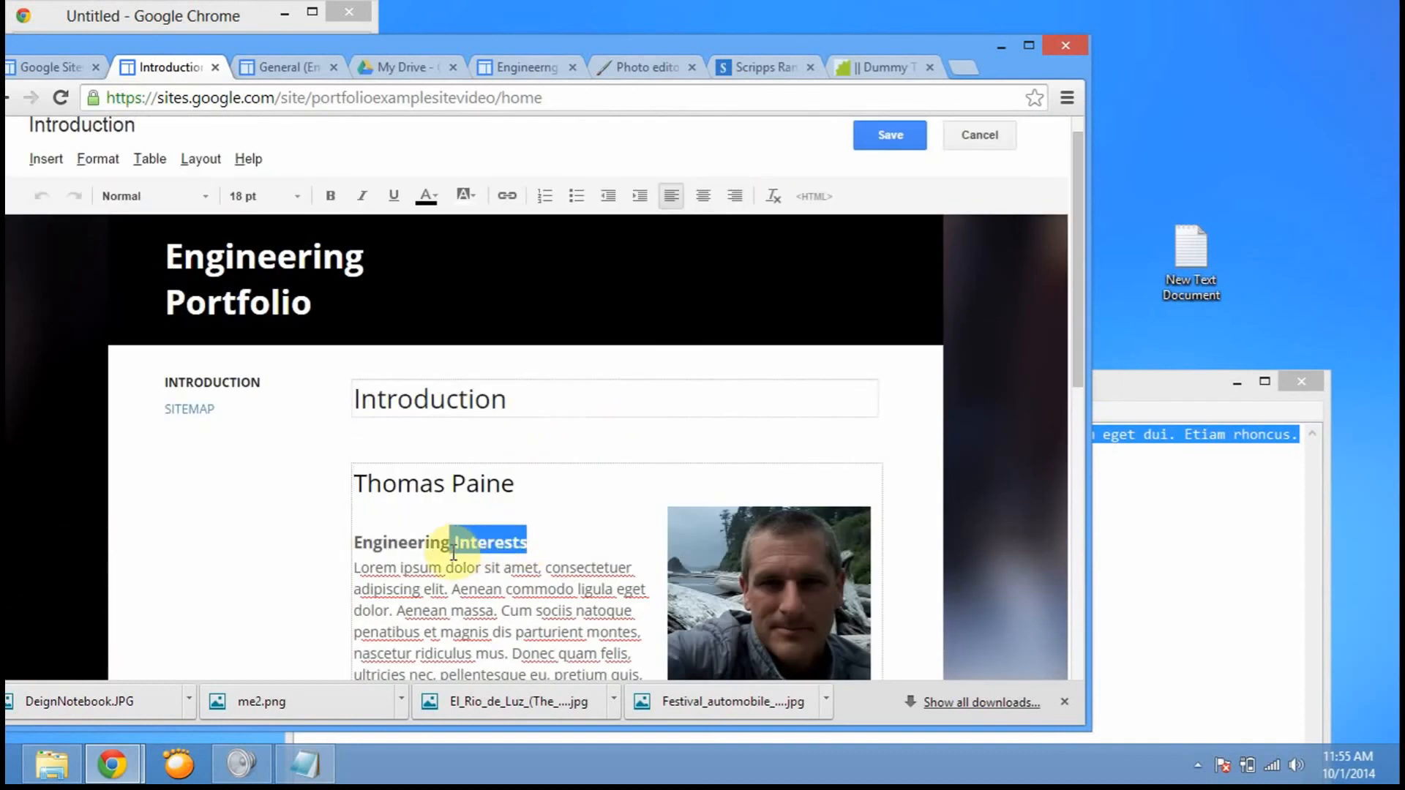
{"action": "key", "text": "BackSpace"}
- Shorten the Personal Interests heading to "Personal" and save the Introduction page
{"action": "left_click_drag", "start_coordinate": [1077, 341], "coordinate": [1108, 447]}
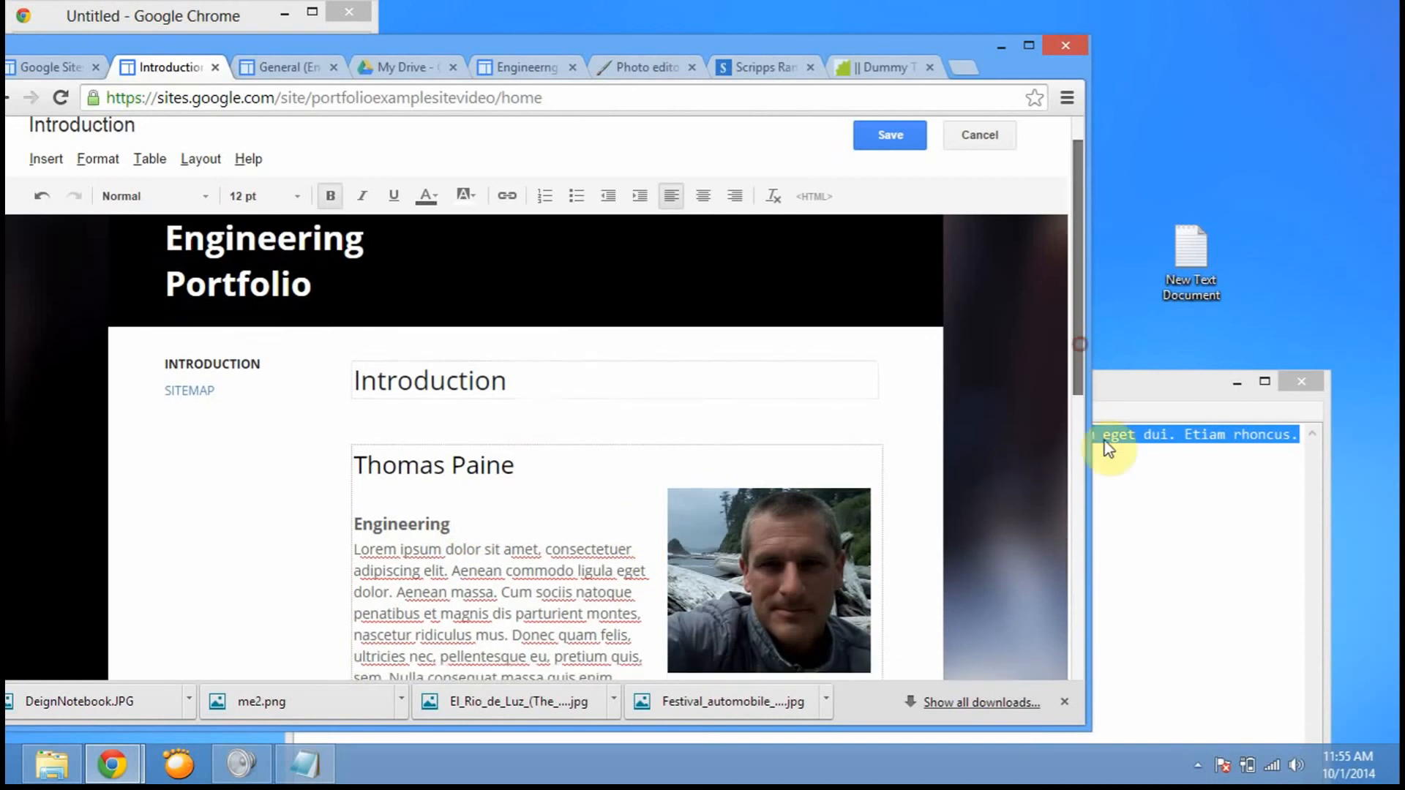
{"action": "scroll", "coordinate": [809, 581], "scroll_direction": "down", "scroll_amount": 5}
{"action": "left_click_drag", "start_coordinate": [508, 540], "coordinate": [425, 550]}
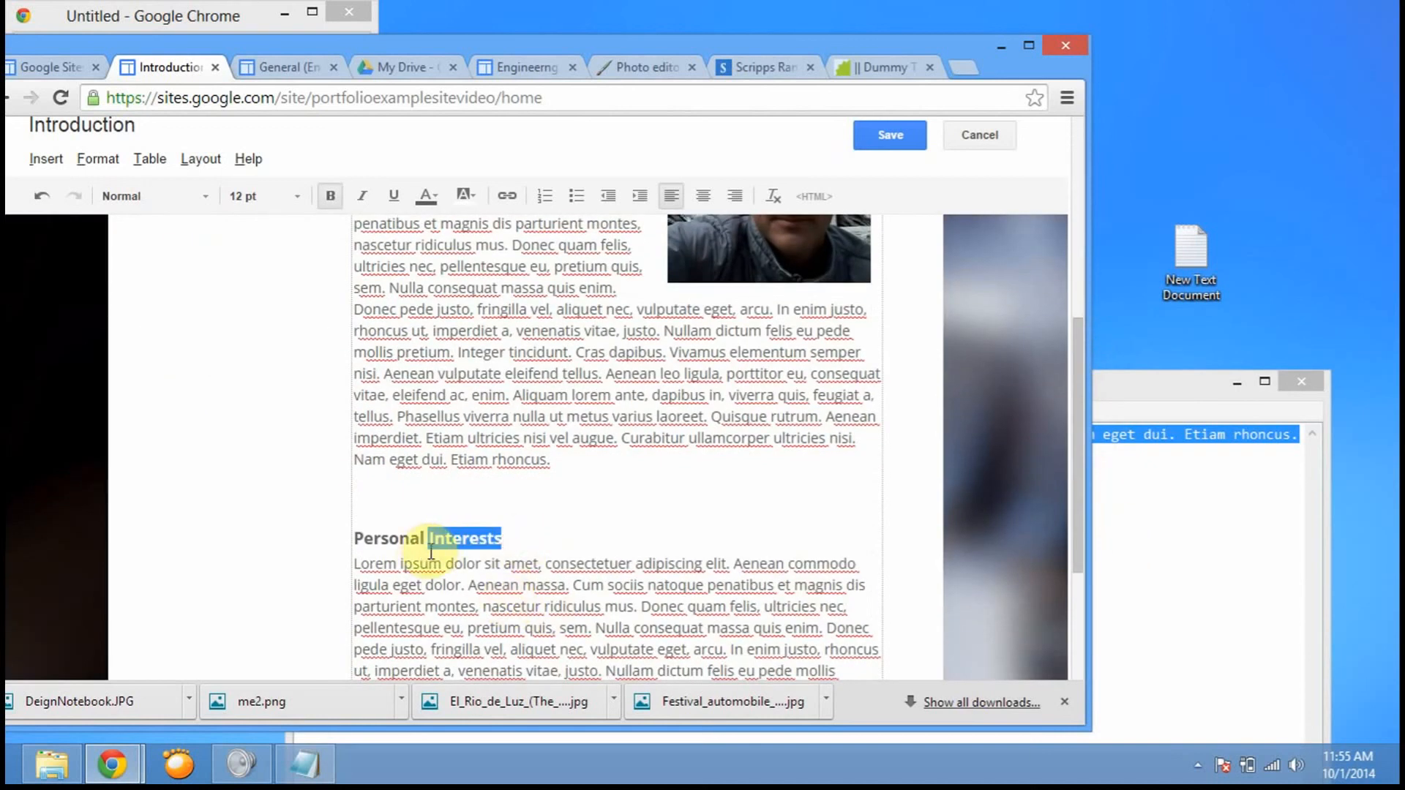
{"action": "key", "text": "BackSpace"}
{"action": "left_click", "coordinate": [884, 143]}
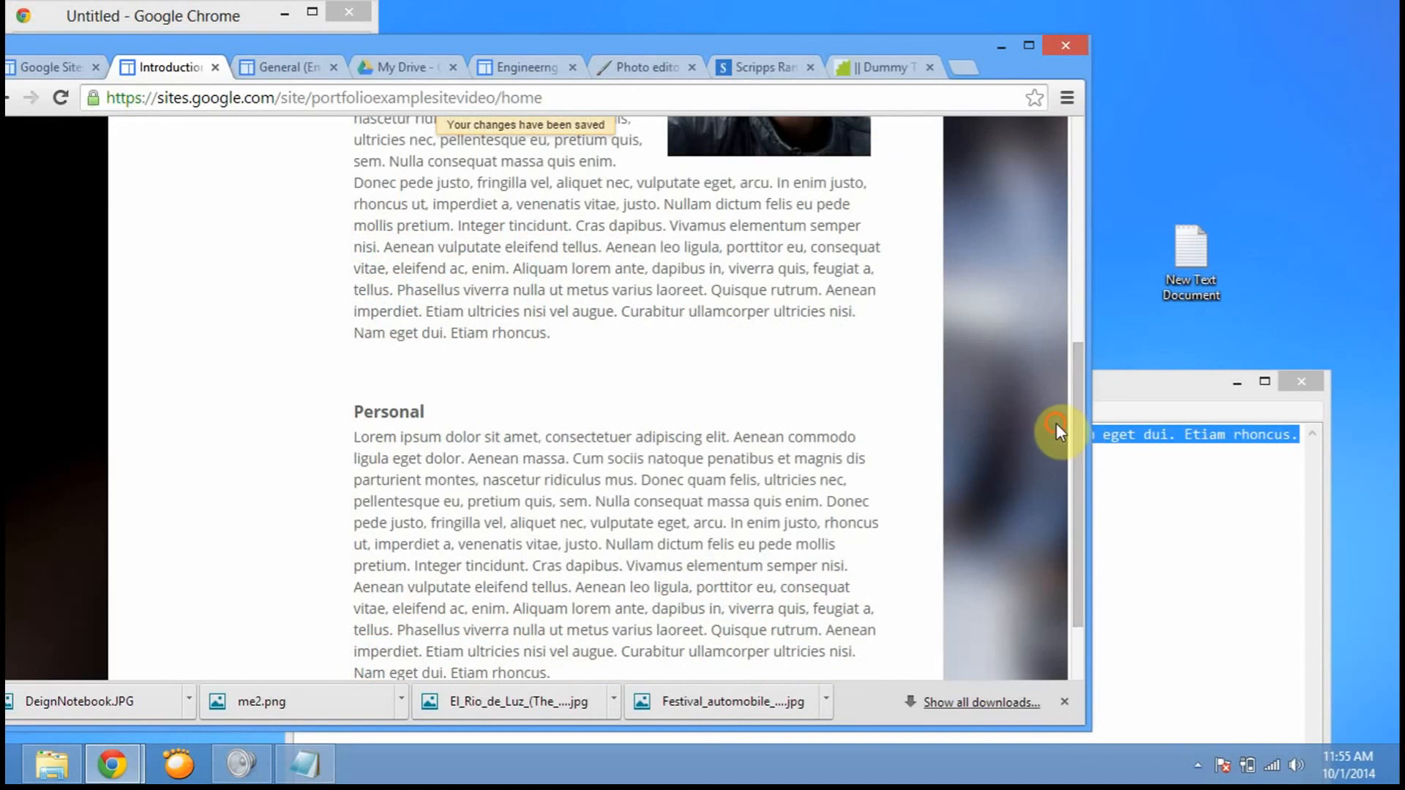
- Widen the browser window and view the upper part of the saved Introduction page
{"action": "left_click_drag", "start_coordinate": [1090, 411], "coordinate": [1250, 132]}
{"action": "left_click_drag", "start_coordinate": [1246, 343], "coordinate": [1272, 354]}
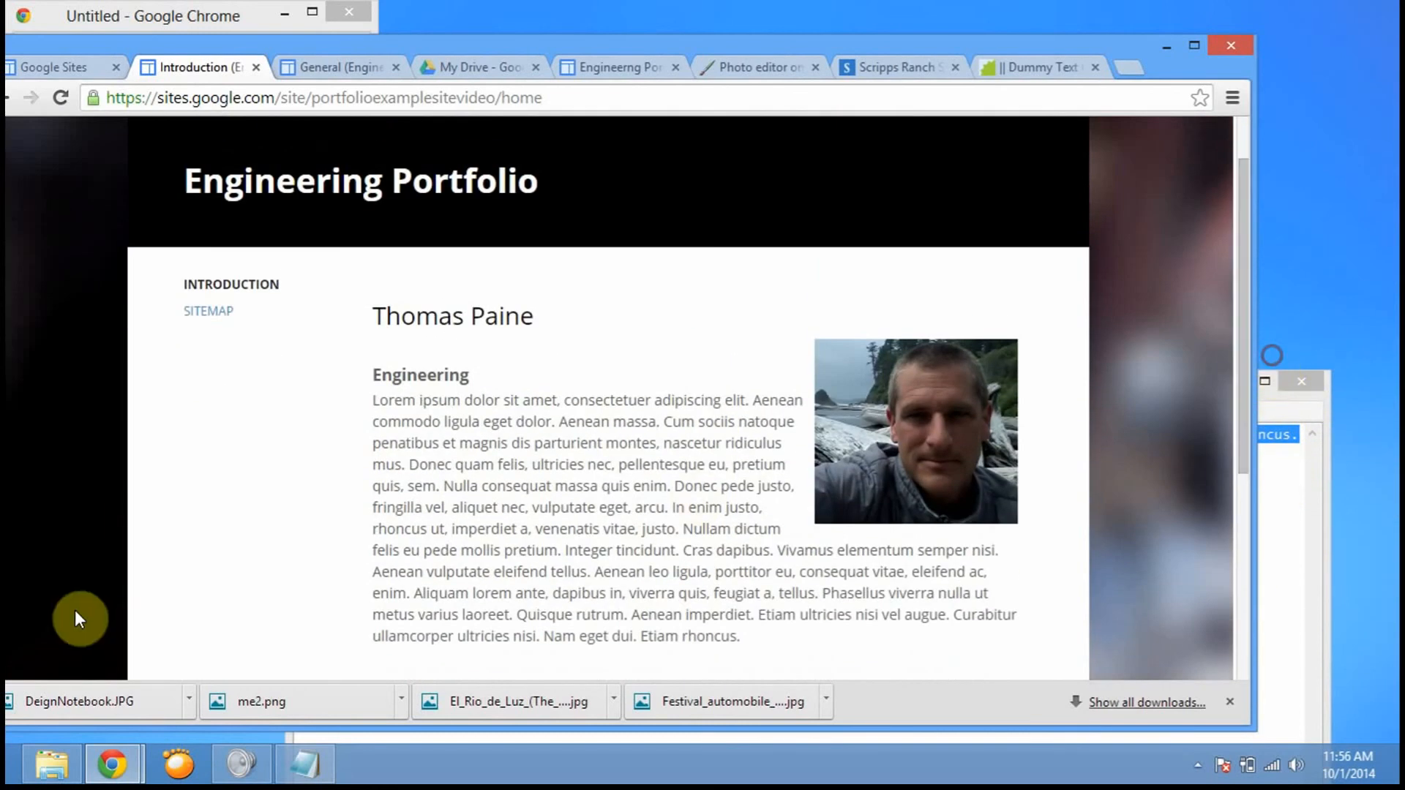